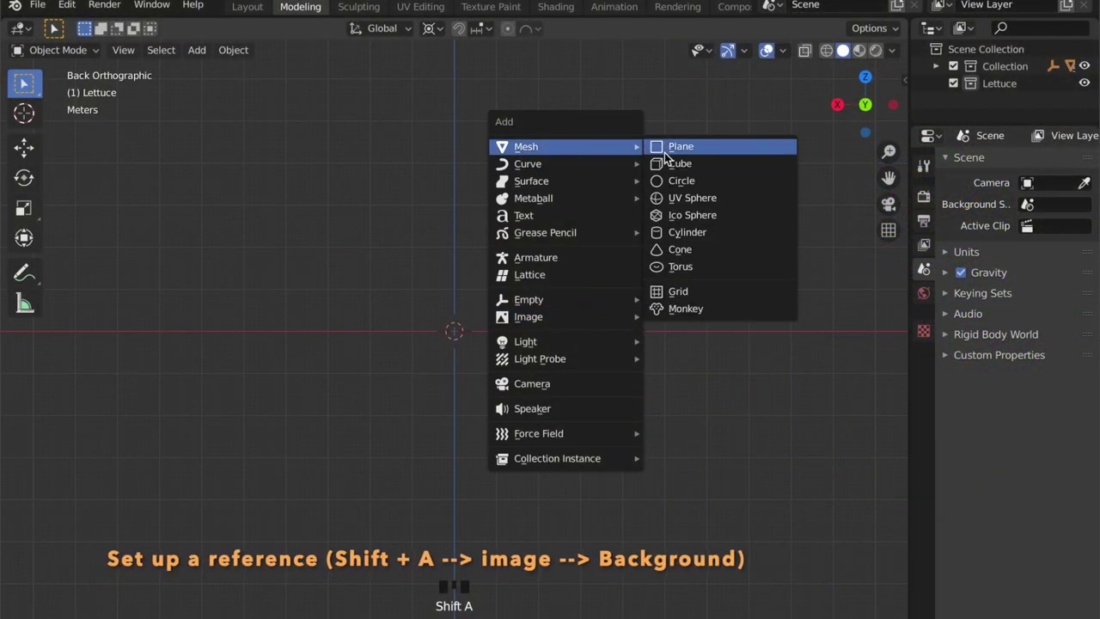
Step: Add salad-3419072.jpg as a background reference image and orbit to a perspective view
{"action": "mouse_move", "coordinate": [560, 322]}
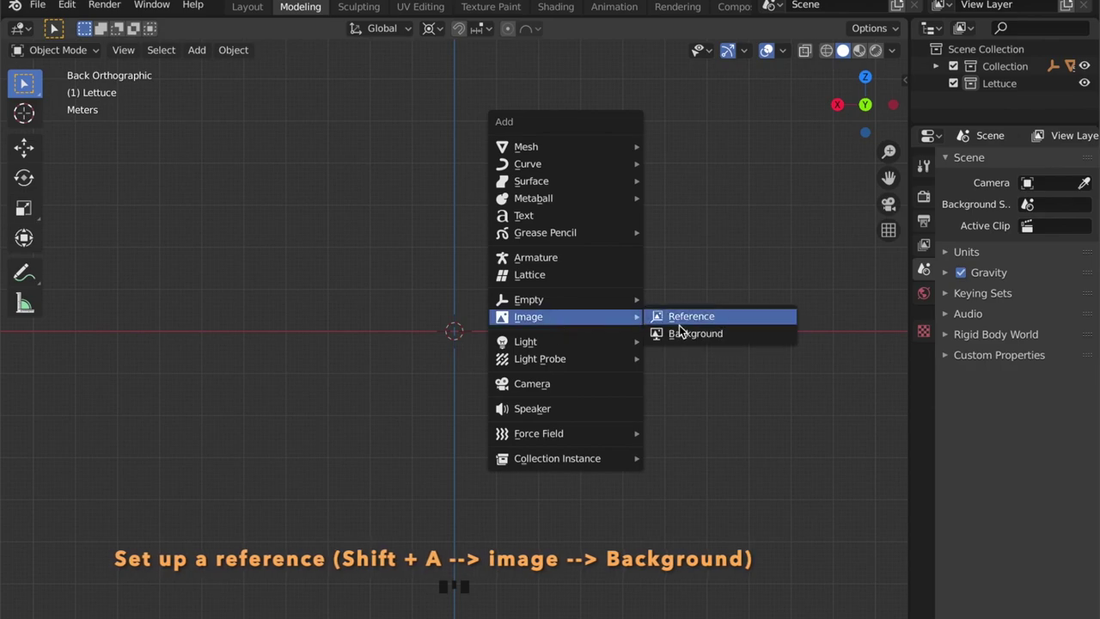
{"action": "left_click", "coordinate": [686, 335]}
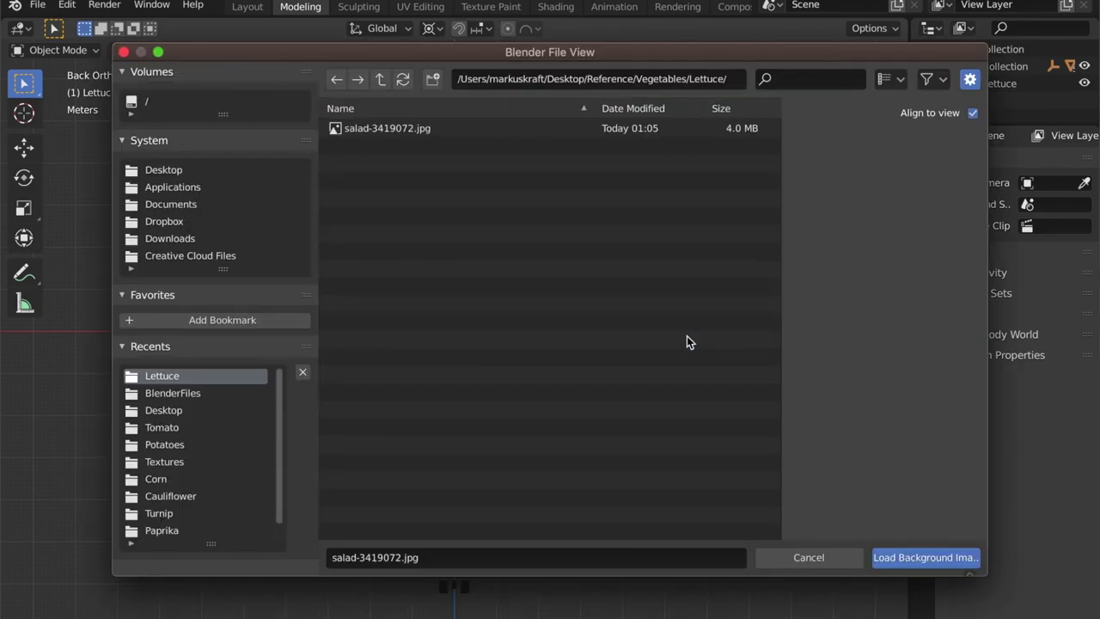
{"action": "double_click", "coordinate": [403, 128]}
{"action": "scroll", "coordinate": [520, 444], "scroll_direction": "up", "scroll_amount": 3}
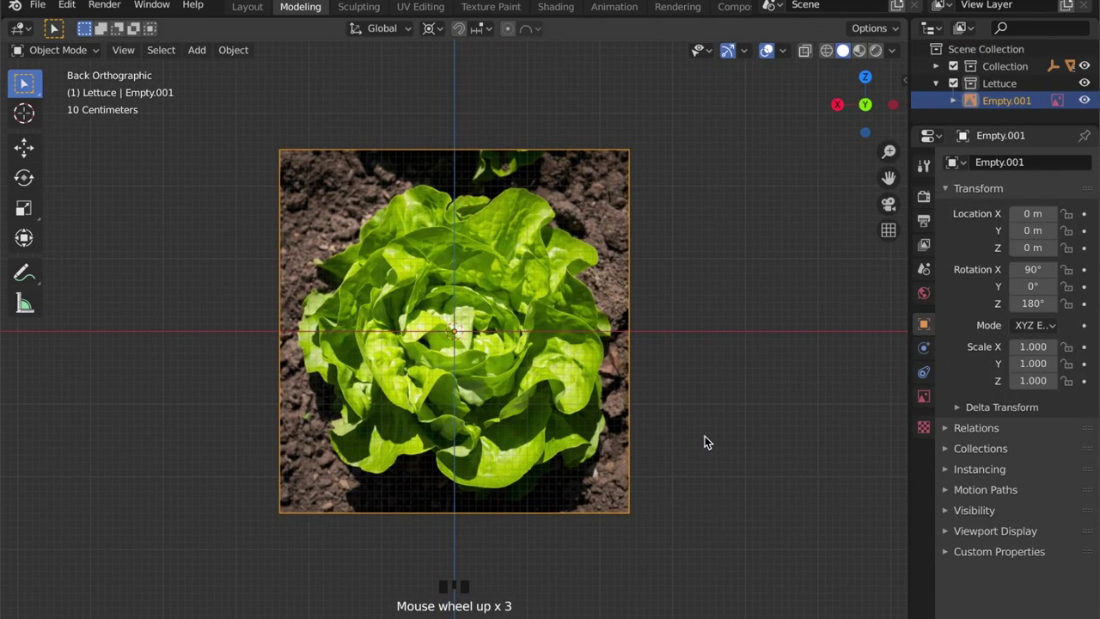
{"action": "left_click", "coordinate": [660, 436]}
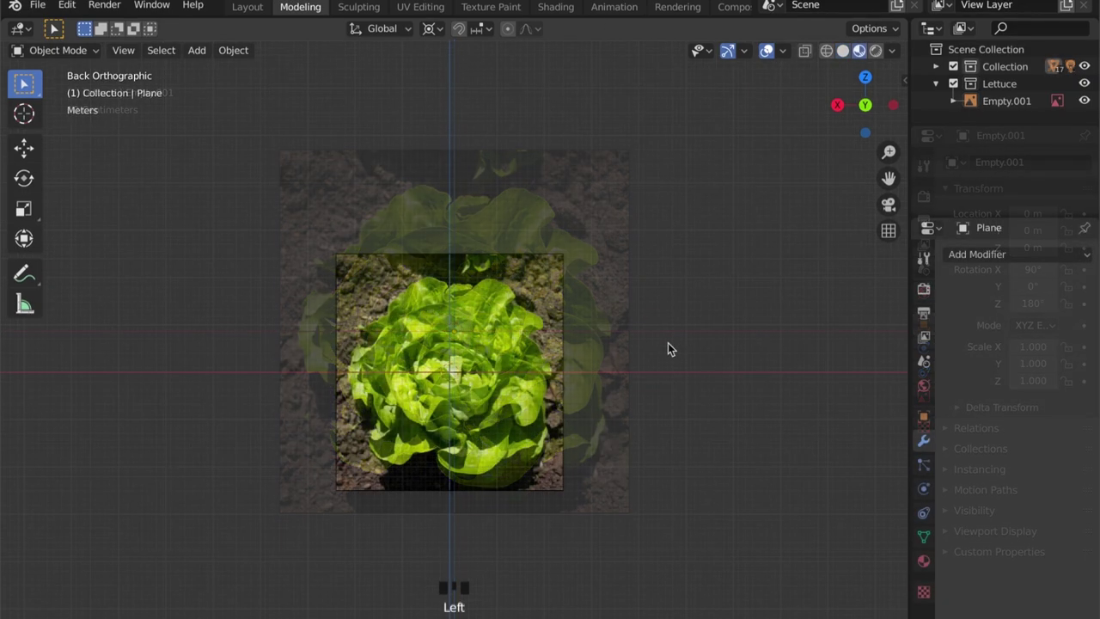
{"action": "middle_click_drag", "start_coordinate": [667, 343], "coordinate": [643, 363]}
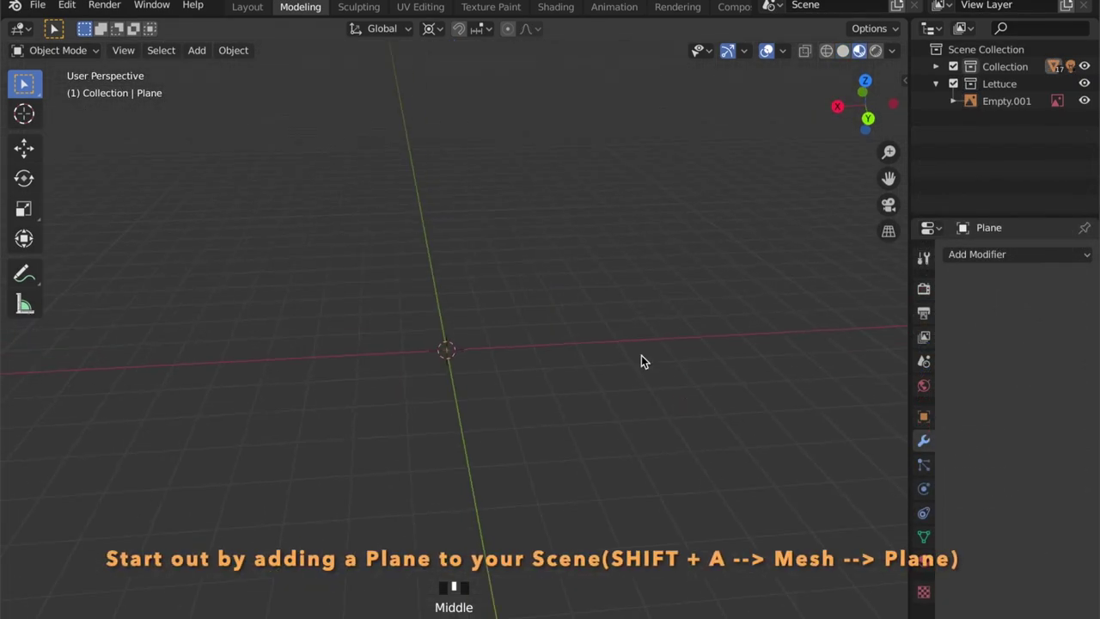
{"action": "key", "text": "shift+a"}
Step: Add a new mesh plane to the scene
{"action": "mouse_move", "coordinate": [633, 314]}
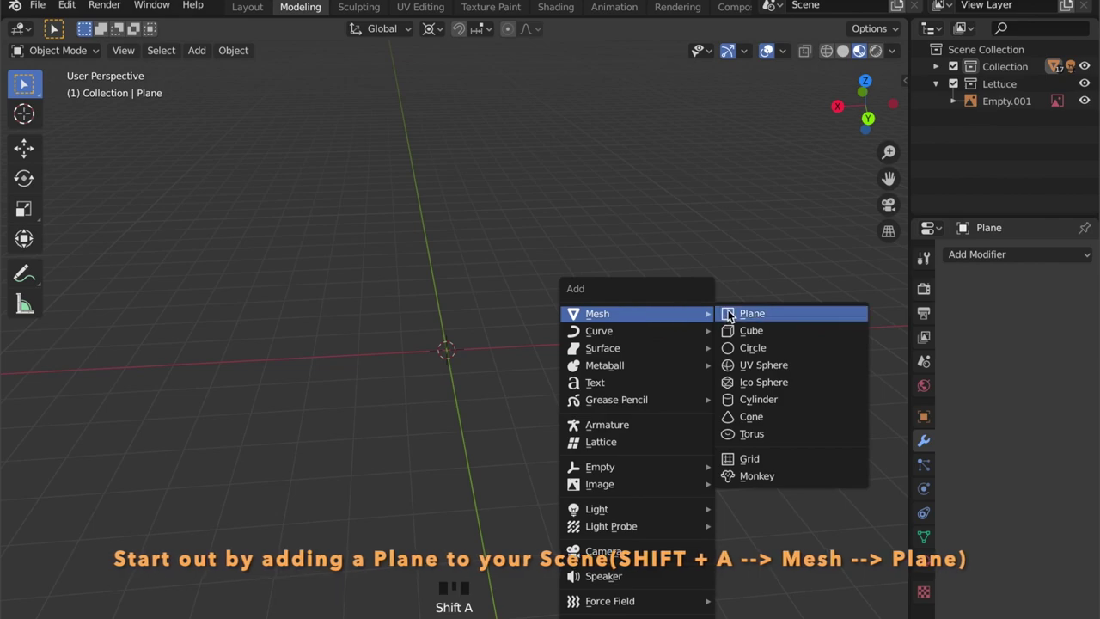
{"action": "left_click", "coordinate": [749, 312]}
{"action": "scroll", "coordinate": [527, 391], "scroll_direction": "up", "scroll_amount": 4}
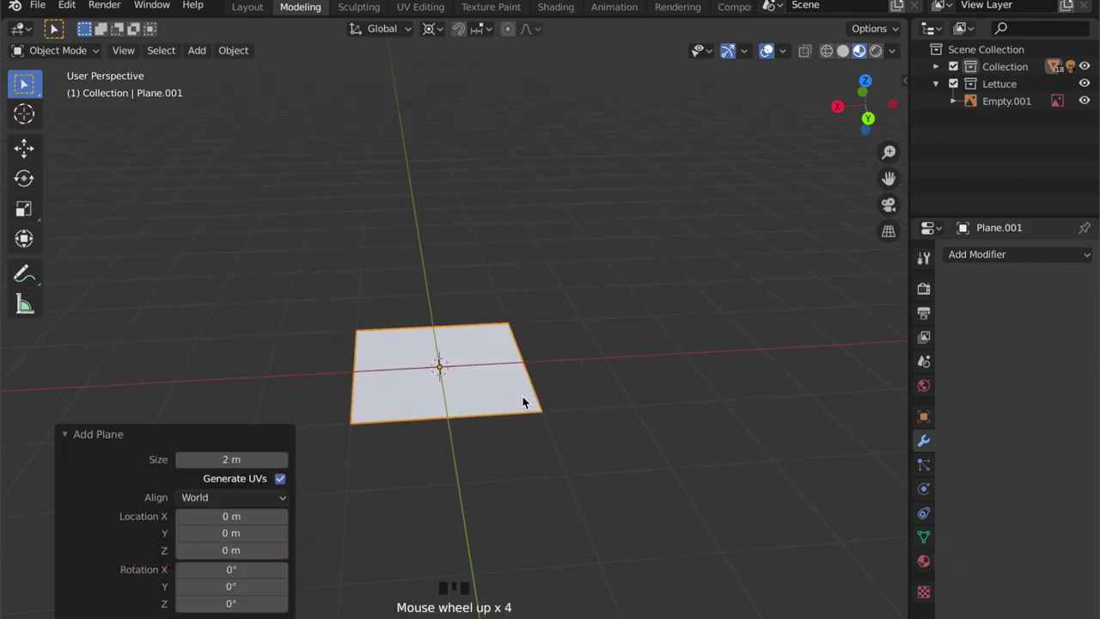
Step: Scale the plane's two bottom vertices to about 0.61 along X, forming a trapezoid
{"action": "key", "text": "Tab"}
{"action": "left_click", "coordinate": [542, 410]}
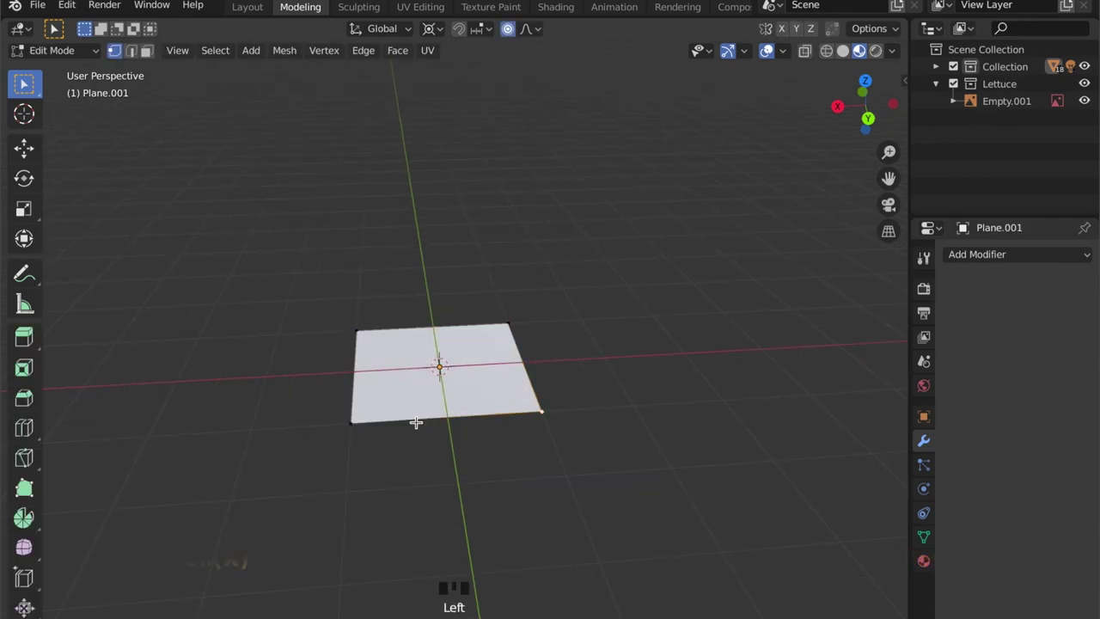
{"action": "left_click", "coordinate": [350, 422], "text": "shift"}
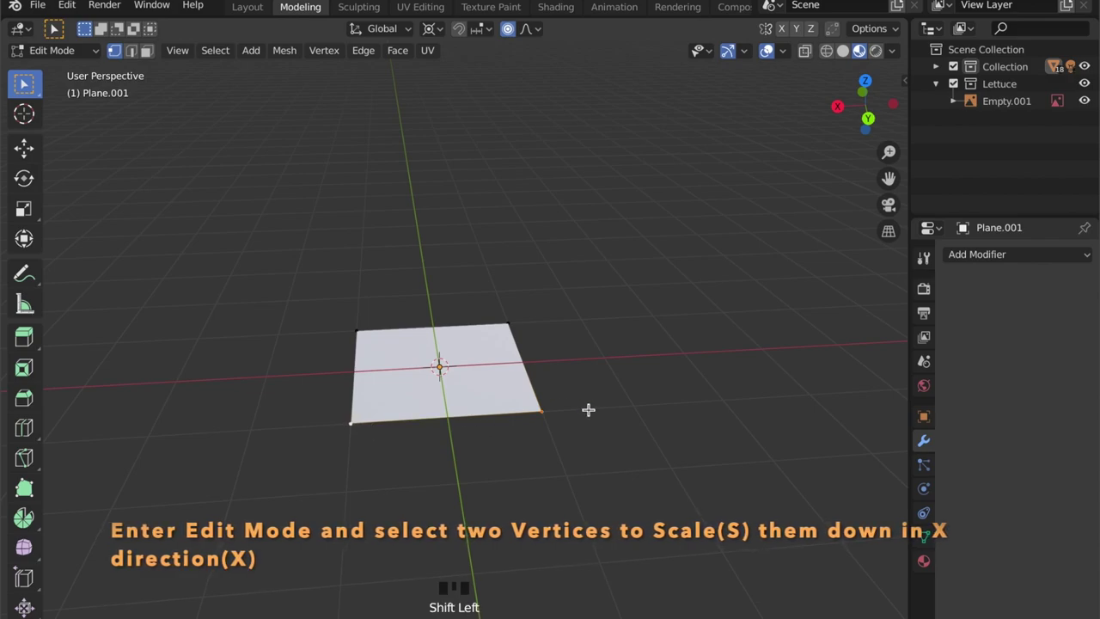
{"action": "key", "text": "s"}
{"action": "key", "text": "x"}
{"action": "key", "text": "Escape"}
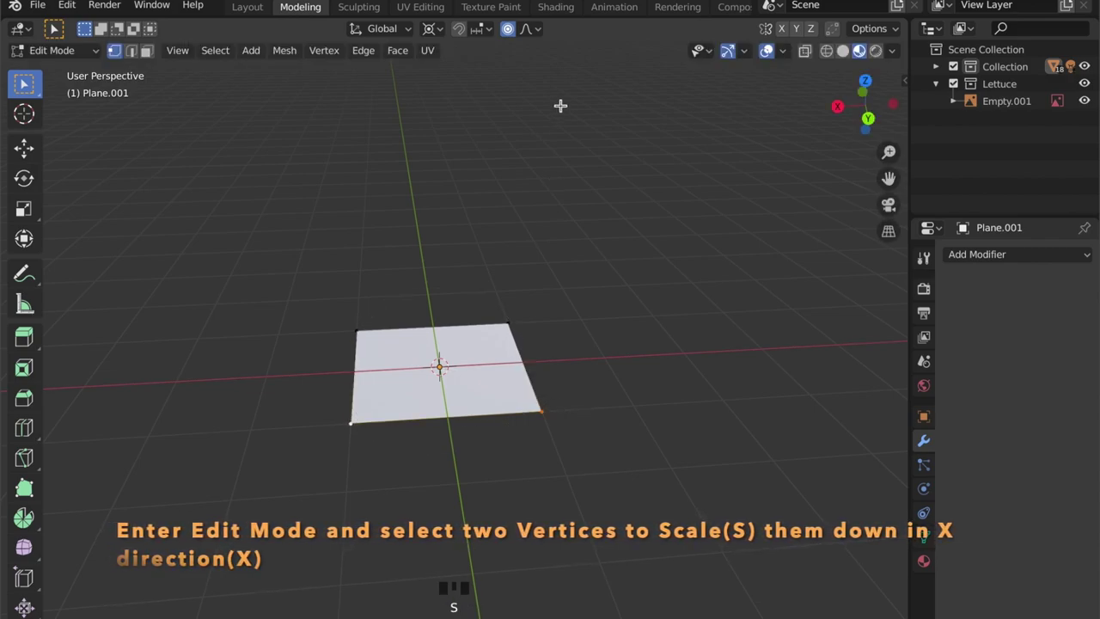
{"action": "key", "text": "s"}
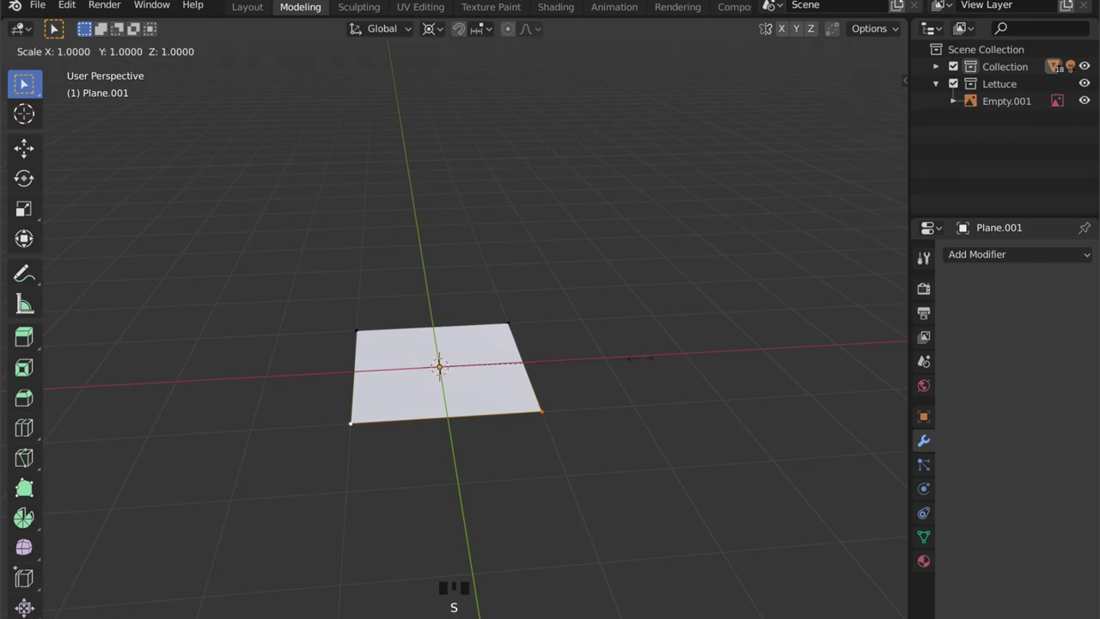
{"action": "left_click", "coordinate": [558, 384]}
{"action": "key", "text": "Tab"}
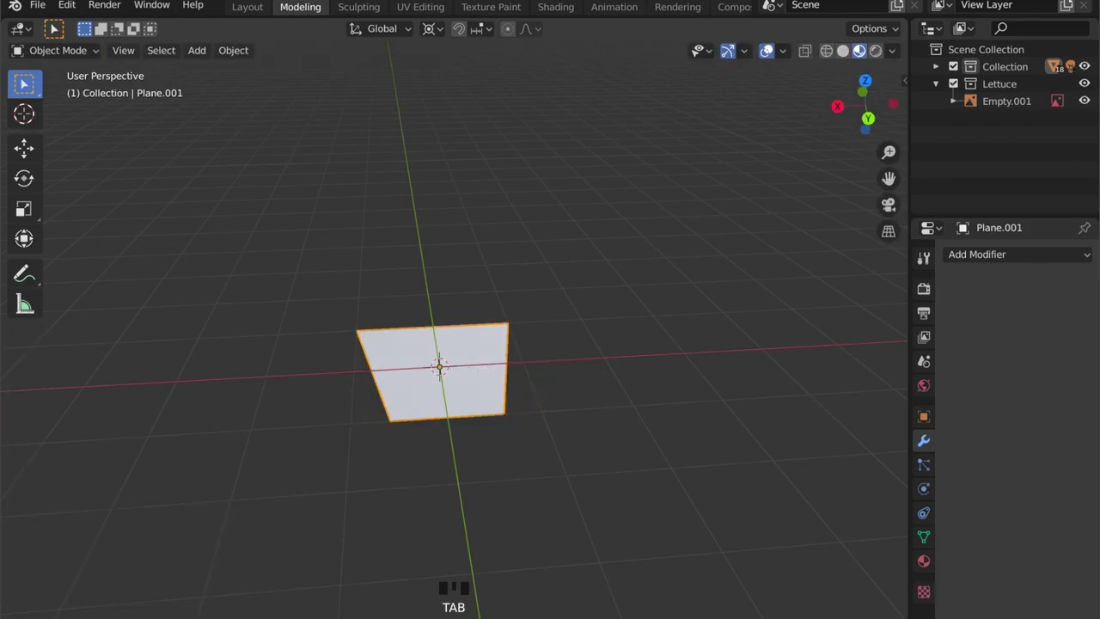
Step: Add a Subdivision Surface modifier at viewport level 3 and apply it
{"action": "left_click", "coordinate": [986, 251]}
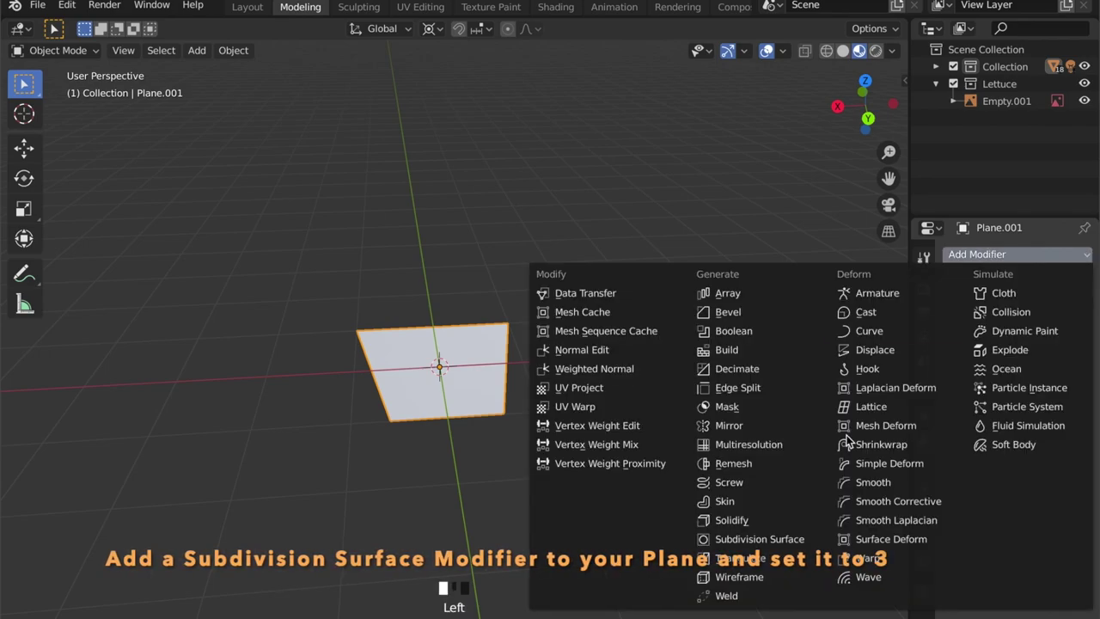
{"action": "left_click", "coordinate": [759, 539]}
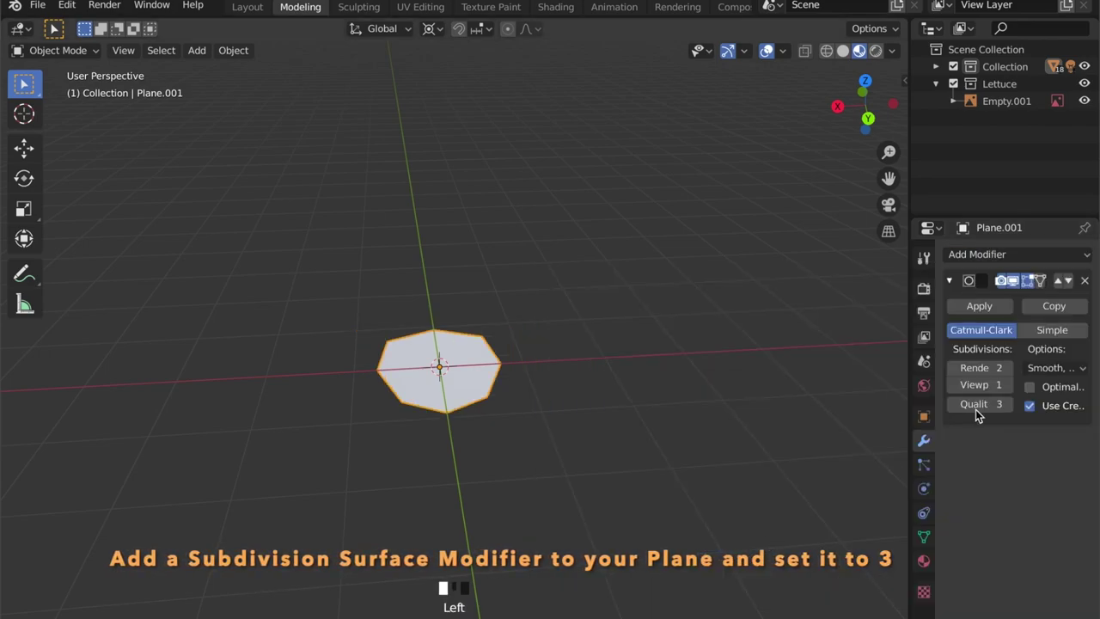
{"action": "left_click", "coordinate": [1008, 386]}
{"action": "left_click", "coordinate": [1008, 386]}
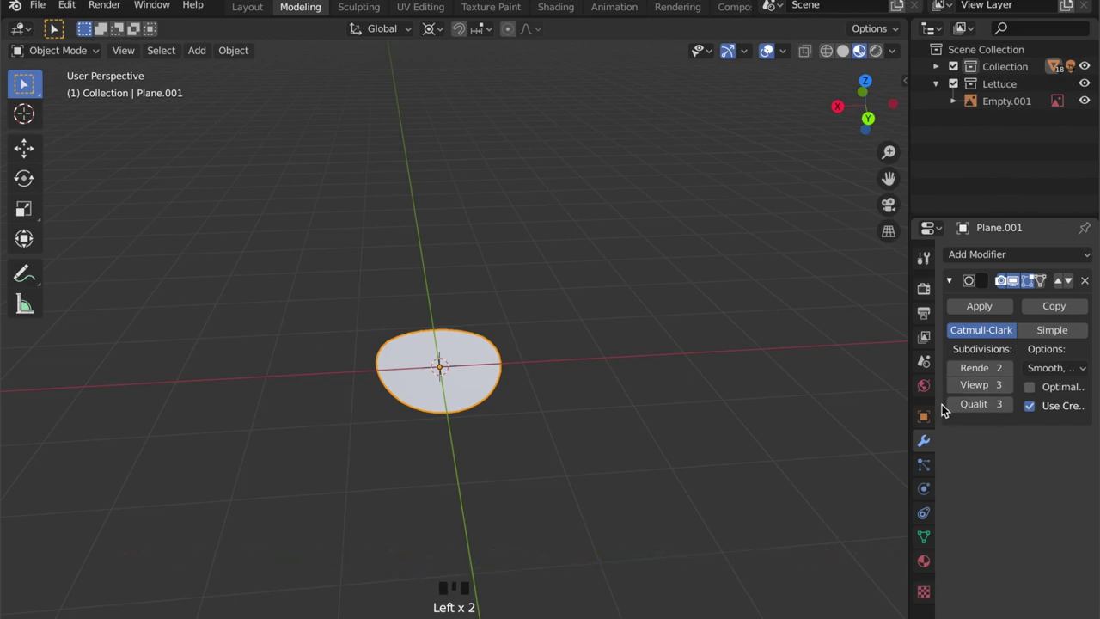
{"action": "left_click", "coordinate": [979, 307]}
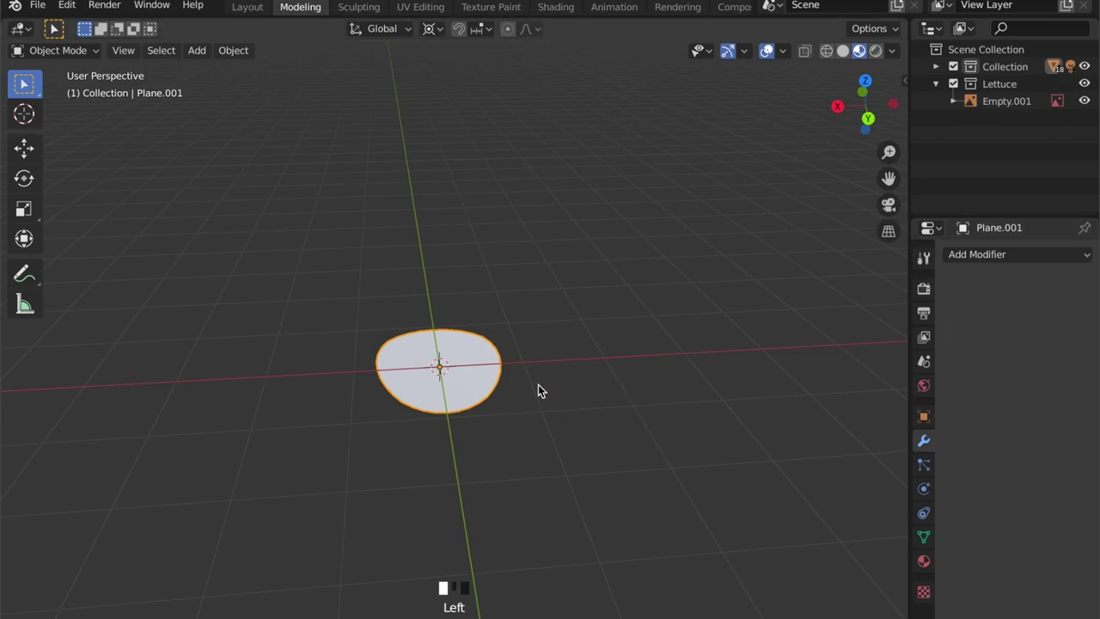
Step: Widen the rounded plane slightly along X
{"action": "key", "text": "s"}
{"action": "key", "text": "x"}
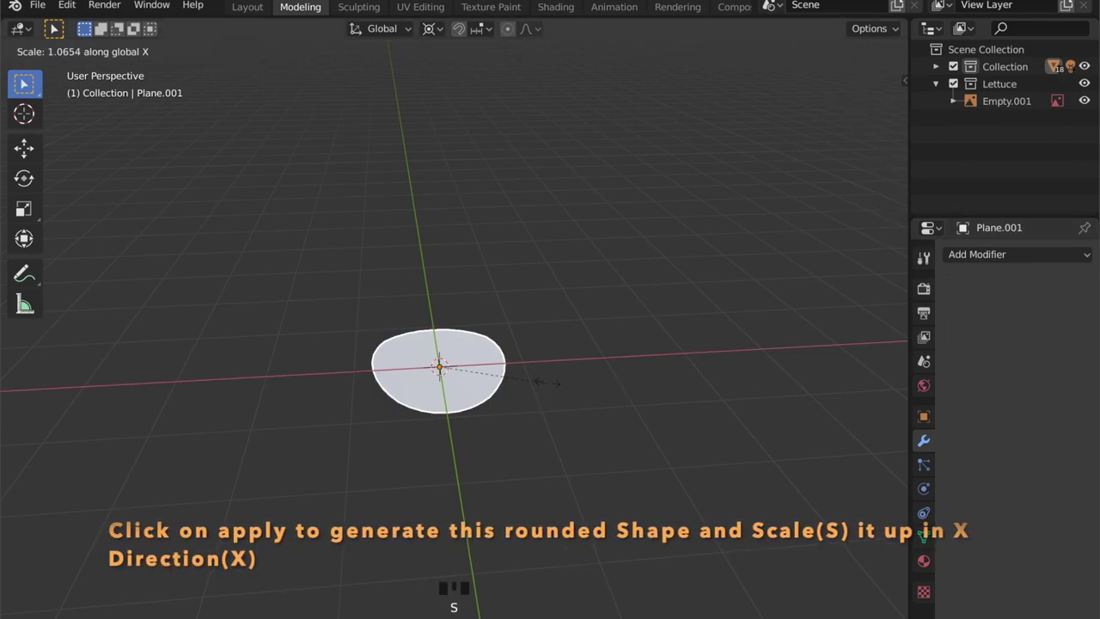
{"action": "left_click", "coordinate": [532, 397]}
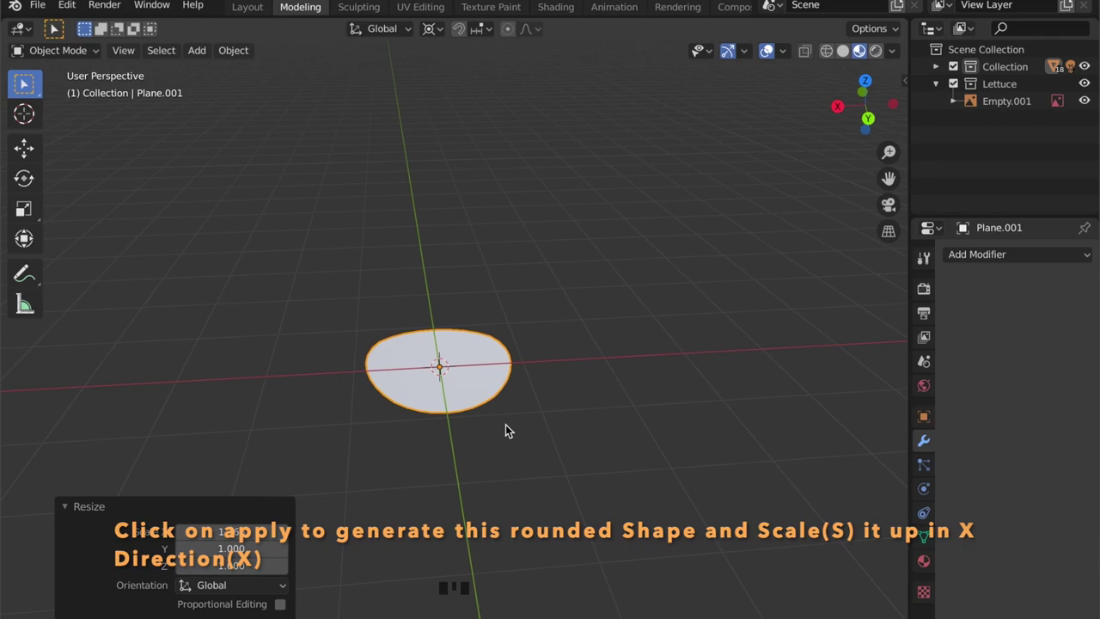
{"action": "key", "text": "Tab"}
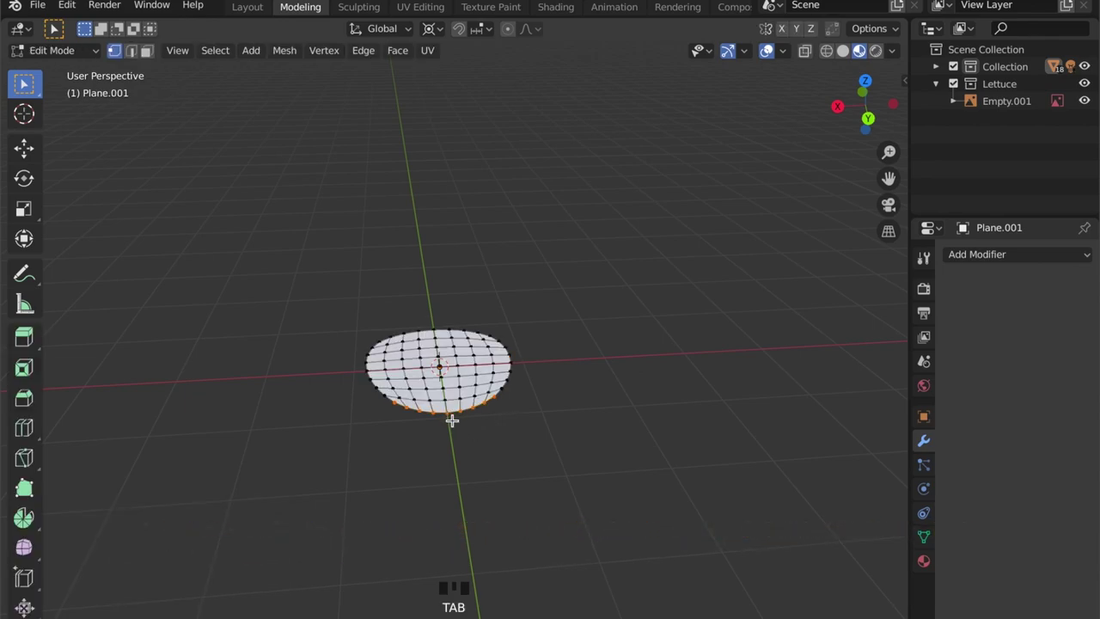
Step: Set the proportional editing falloff to Sphere
{"action": "middle_click_drag", "start_coordinate": [473, 421], "coordinate": [555, 433]}
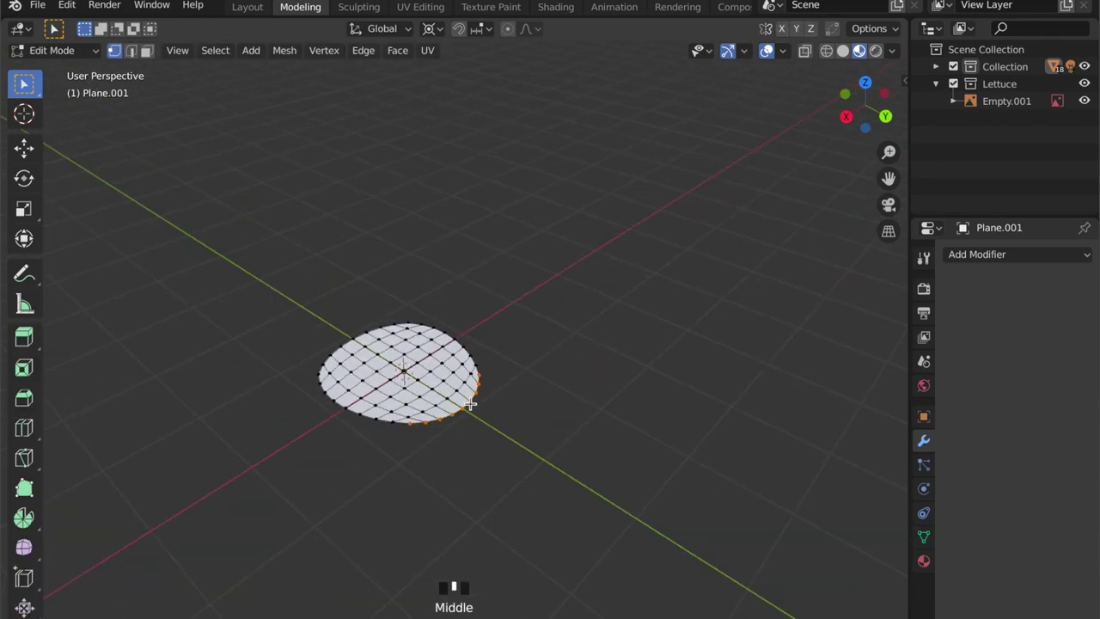
{"action": "middle_click_drag", "start_coordinate": [470, 416], "coordinate": [532, 348]}
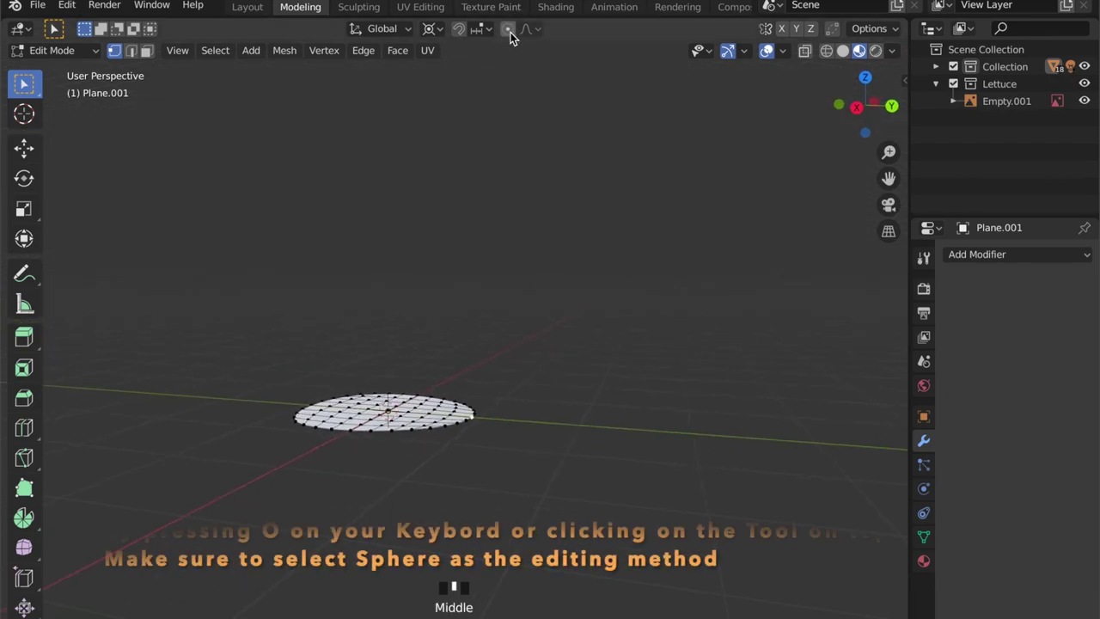
{"action": "left_click", "coordinate": [528, 30]}
{"action": "left_click", "coordinate": [511, 123]}
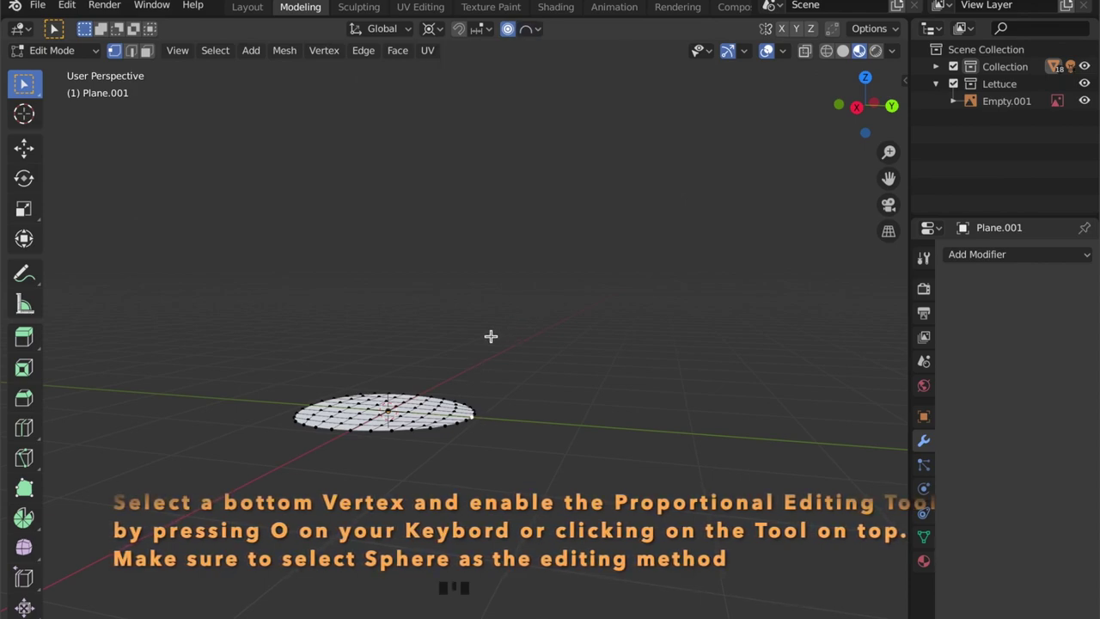
Step: Drop the edge vertex 1.02 m along Z with proportional size 1.949 to cup the leaf
{"action": "key", "text": "g"}
{"action": "key", "text": "z"}
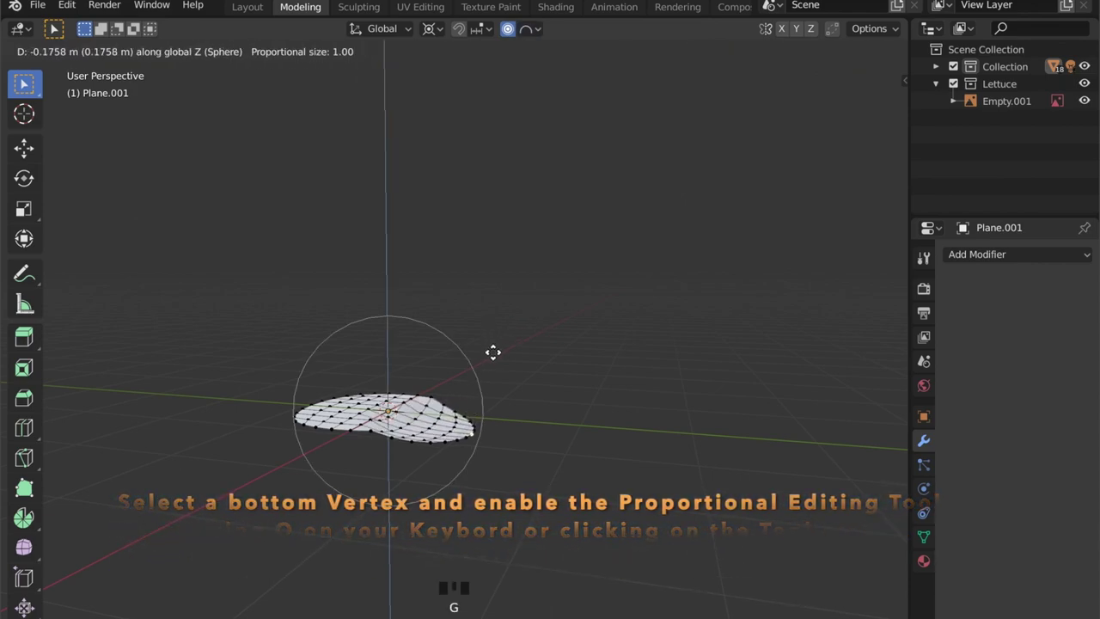
{"action": "scroll", "coordinate": [493, 351], "scroll_direction": "down", "scroll_amount": 4}
{"action": "scroll", "coordinate": [494, 360], "scroll_direction": "down", "scroll_amount": 3}
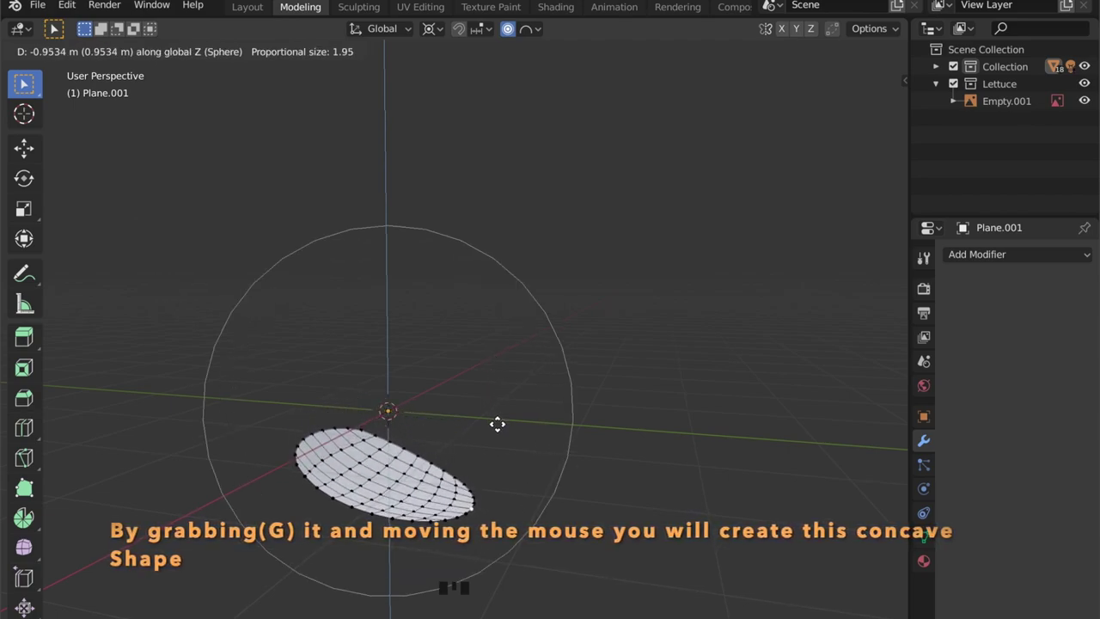
{"action": "left_click", "coordinate": [498, 429]}
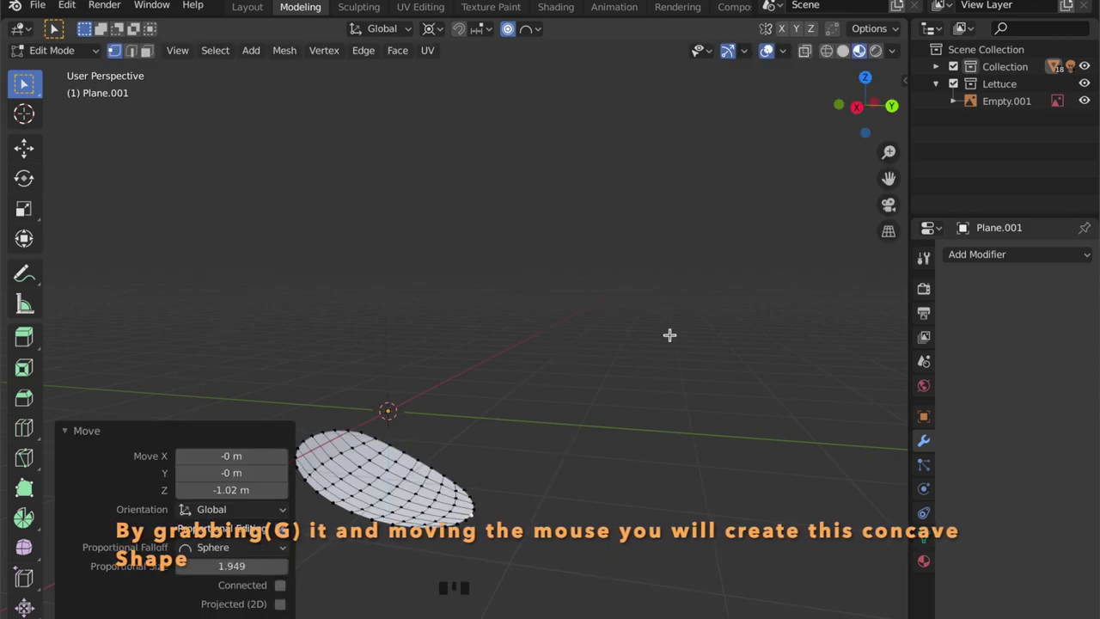
{"action": "middle_click_drag", "start_coordinate": [670, 337], "coordinate": [81, 442]}
{"action": "left_click", "coordinate": [68, 432]}
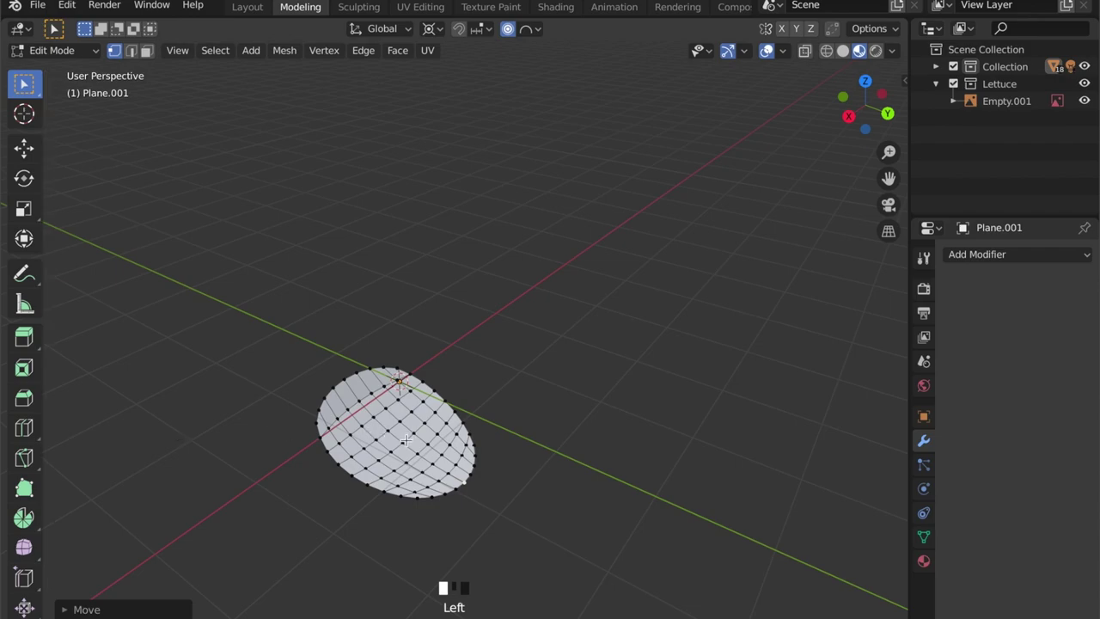
Step: Switch the proportional editing falloff to Smooth
{"action": "double_click", "coordinate": [389, 436]}
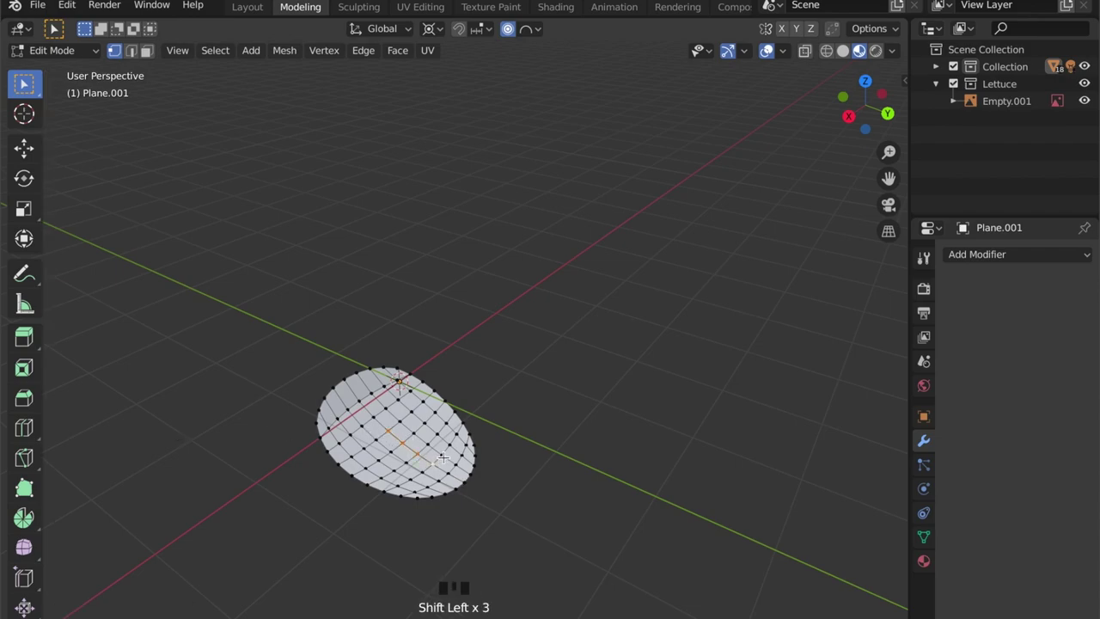
{"action": "mouse_move", "coordinate": [441, 458]}
{"action": "middle_mouse_down"}
{"action": "mouse_move", "coordinate": [481, 418]}
{"action": "mouse_move", "coordinate": [427, 473]}
{"action": "middle_mouse_up"}
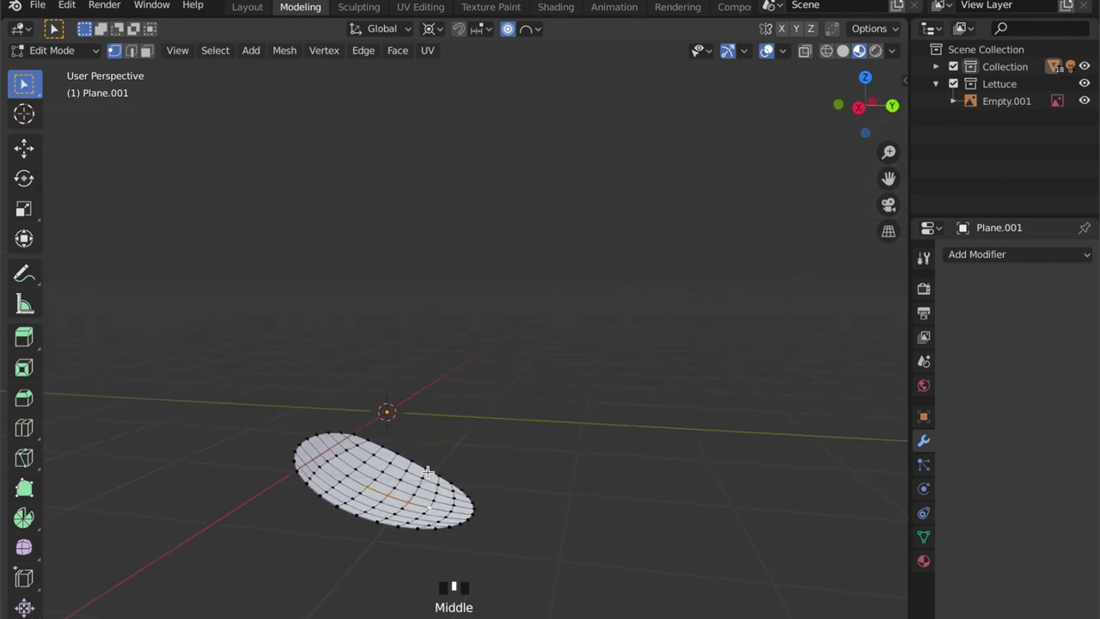
{"action": "left_click", "coordinate": [532, 30]}
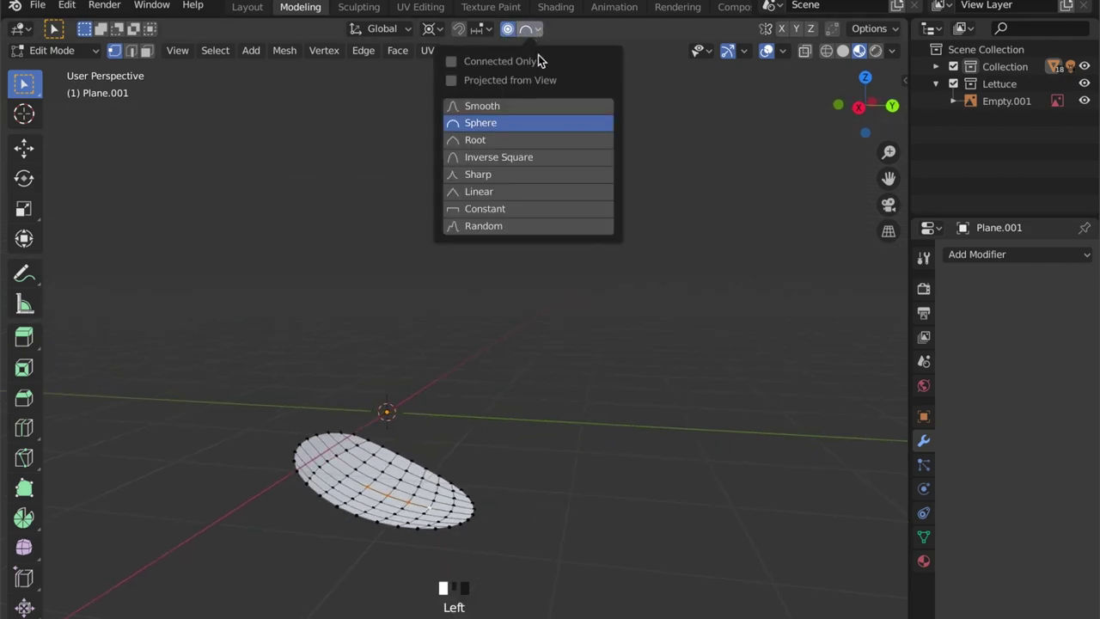
{"action": "left_click", "coordinate": [524, 106]}
Step: Pull part of the leaf down about 0.17 m along Z with proportional size 1.10
{"action": "middle_click_drag", "start_coordinate": [499, 325], "coordinate": [514, 284], "text": "shift"}
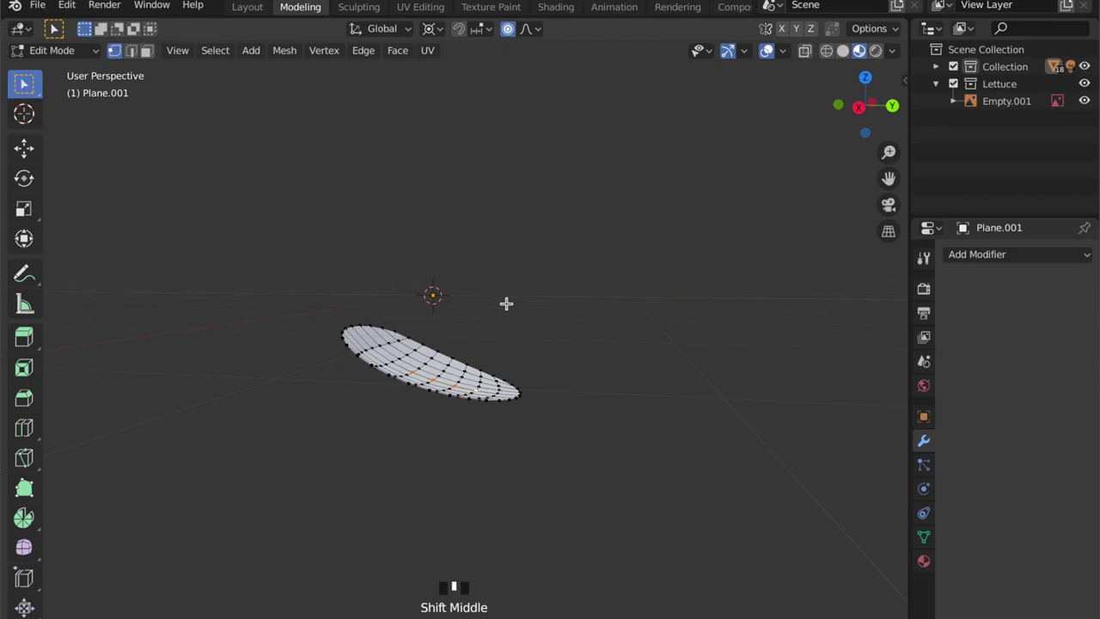
{"action": "scroll", "coordinate": [506, 303], "scroll_direction": "up", "scroll_amount": 1}
{"action": "key", "text": "g"}
{"action": "key", "text": "z"}
{"action": "scroll", "coordinate": [522, 301], "scroll_direction": "up", "scroll_amount": 8}
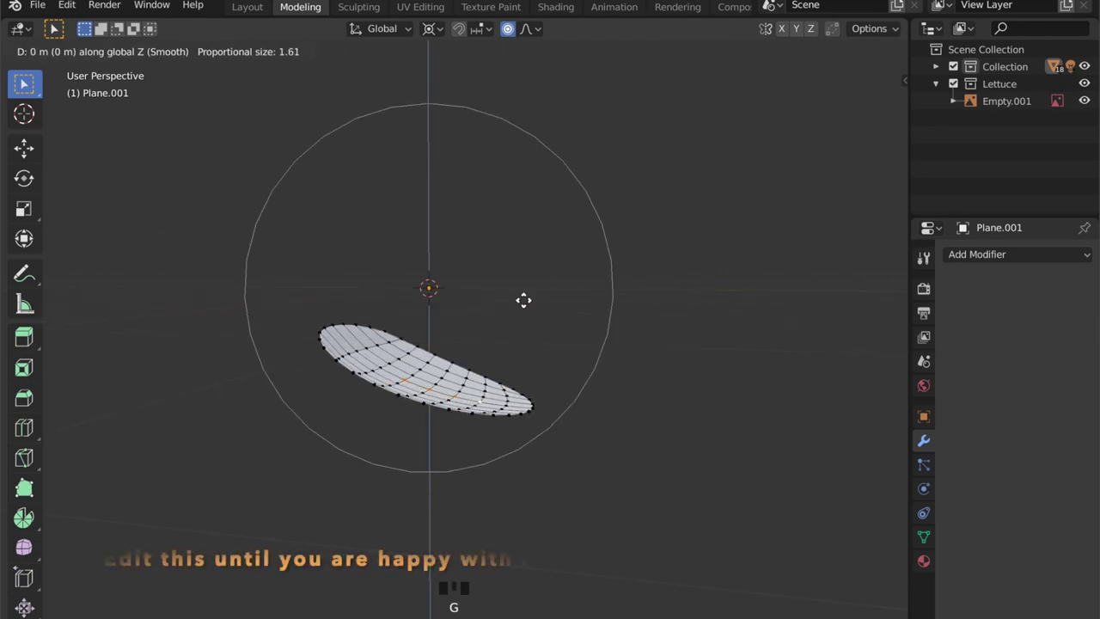
{"action": "scroll", "coordinate": [522, 305], "scroll_direction": "up", "scroll_amount": 1}
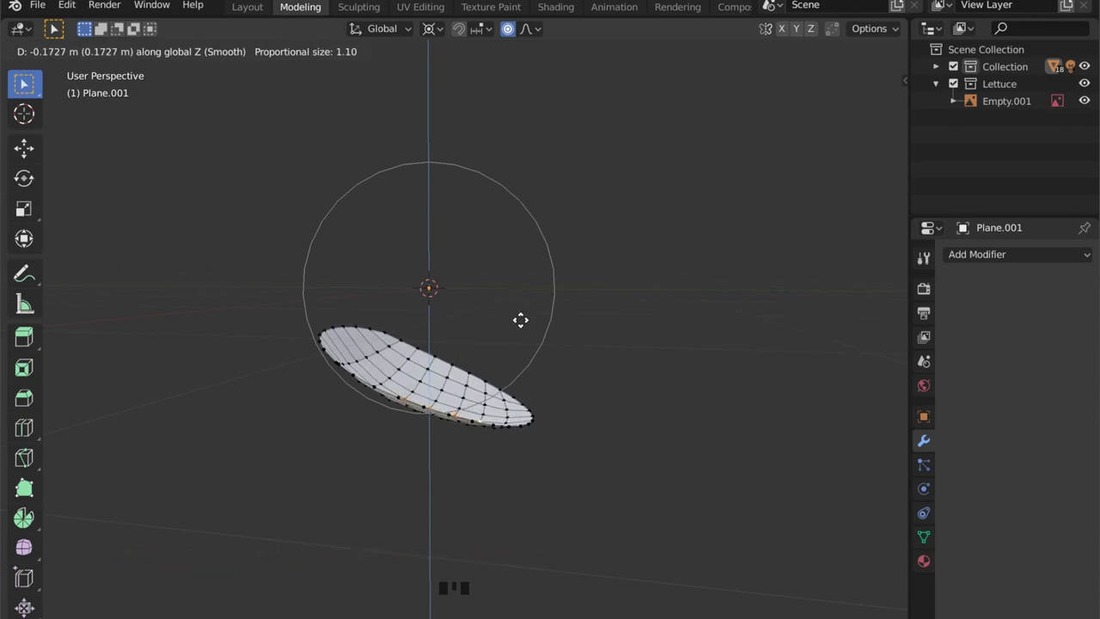
{"action": "left_click", "coordinate": [520, 319]}
{"action": "key", "text": "Tab"}
Step: Apply smooth shading to the leaf
{"action": "middle_click_drag", "start_coordinate": [572, 292], "coordinate": [450, 366]}
{"action": "right_click", "coordinate": [451, 366]}
{"action": "left_click", "coordinate": [469, 348]}
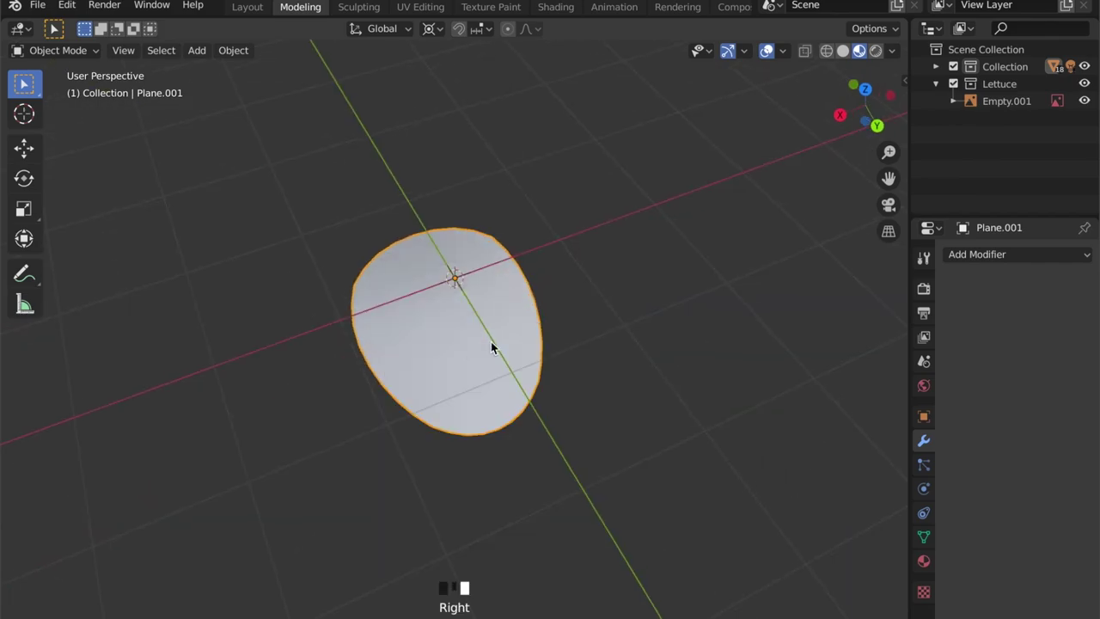
Step: Move the leaf in Top and Right views, raising it about 1.14 m so its tip meets the origin
{"action": "left_click", "coordinate": [864, 87]}
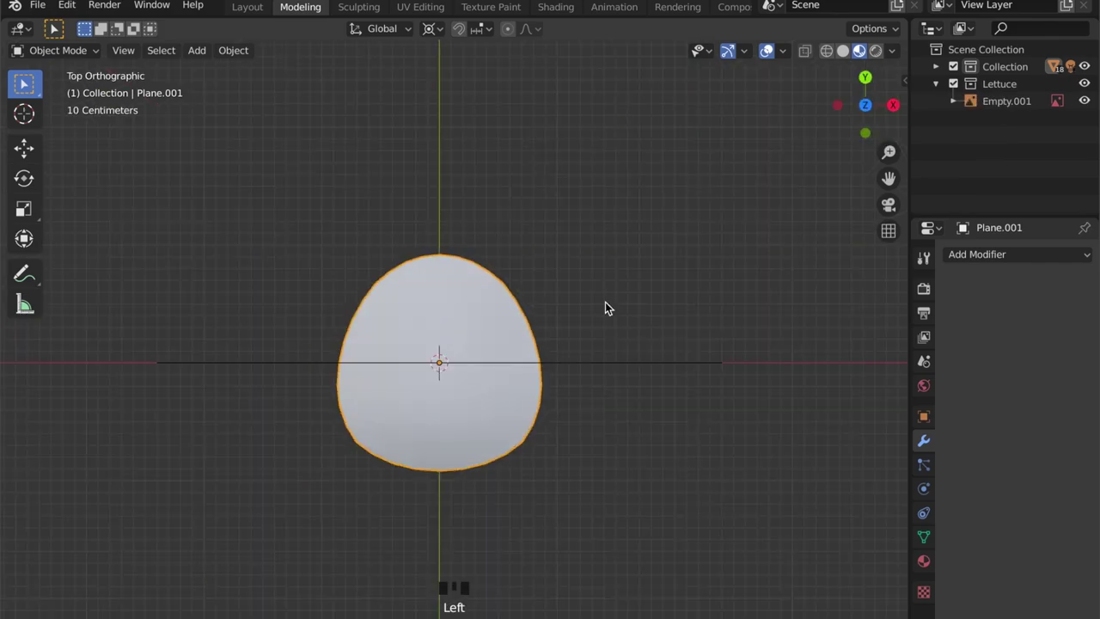
{"action": "key", "text": "g"}
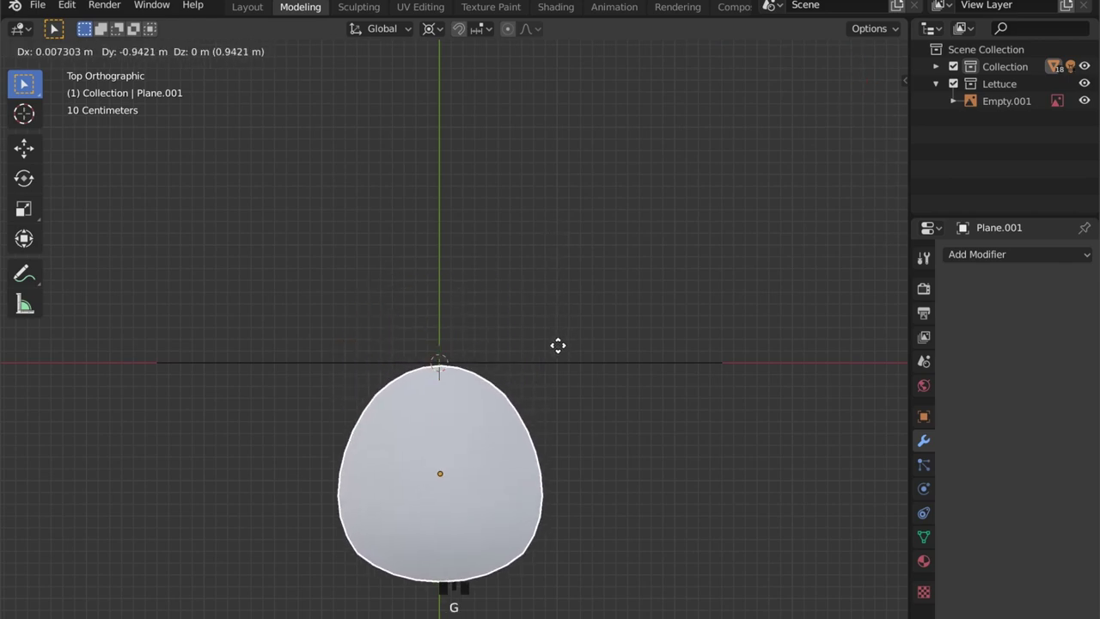
{"action": "left_click", "coordinate": [559, 348]}
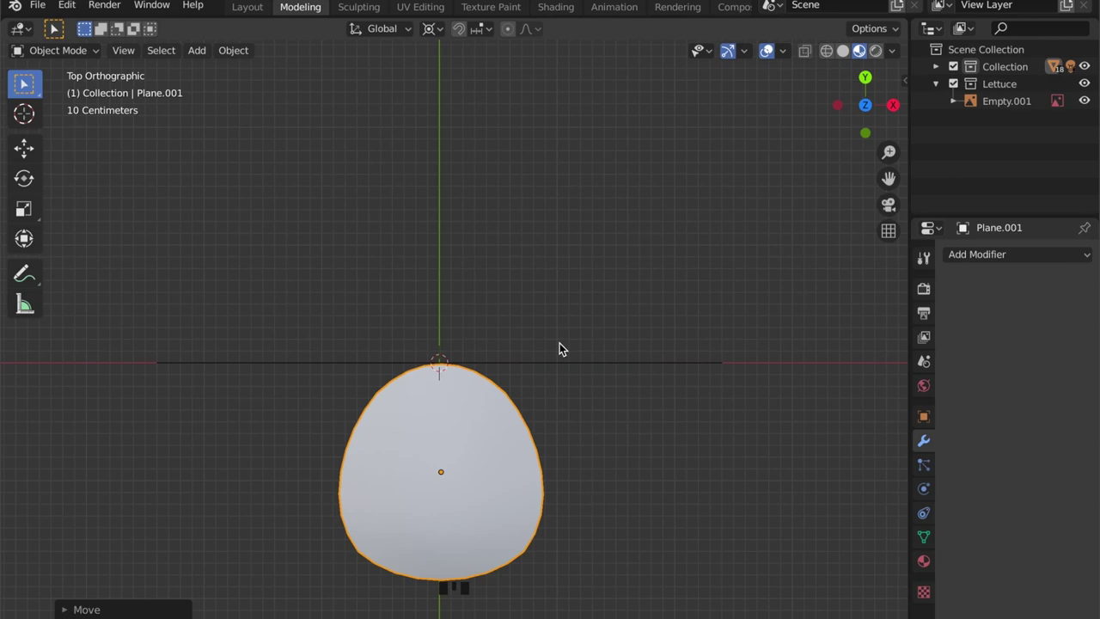
{"action": "left_click", "coordinate": [891, 104]}
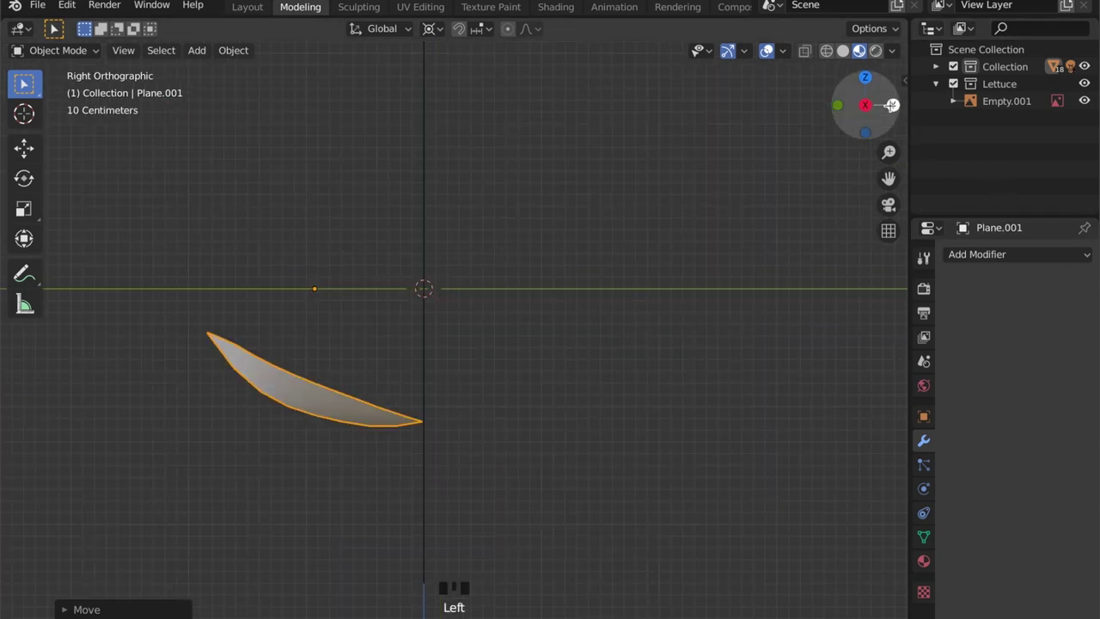
{"action": "key", "text": "g"}
{"action": "key", "text": "z"}
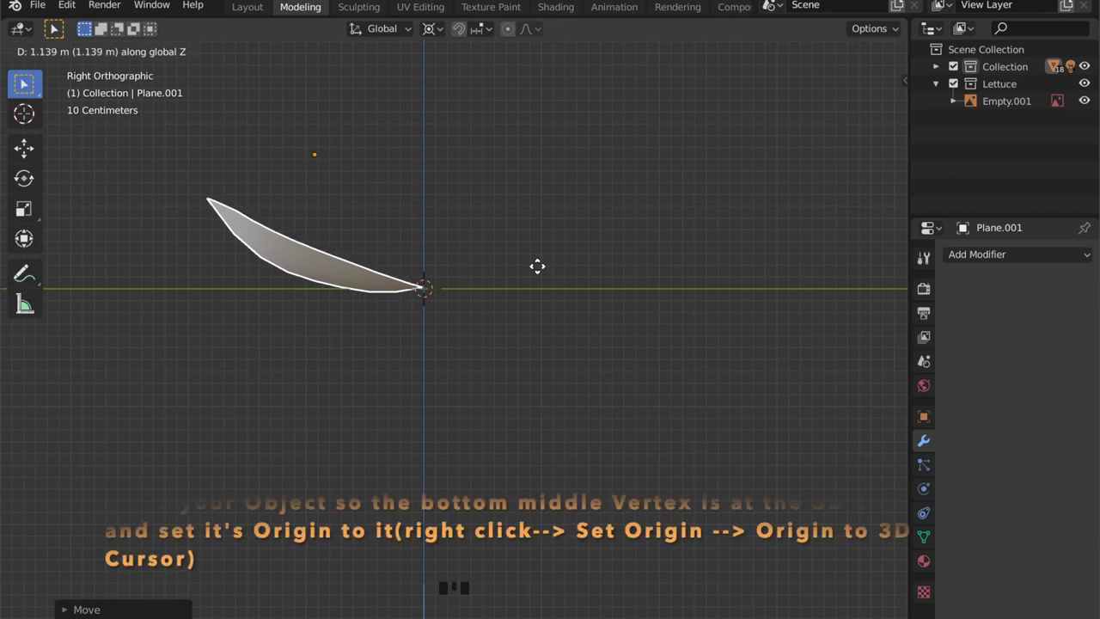
{"action": "left_click", "coordinate": [537, 265]}
{"action": "middle_click_drag", "start_coordinate": [508, 249], "coordinate": [479, 327]}
Step: Set the leaf's origin to the 3D cursor at its tip and tilt the leaf
{"action": "key", "text": "shift+s"}
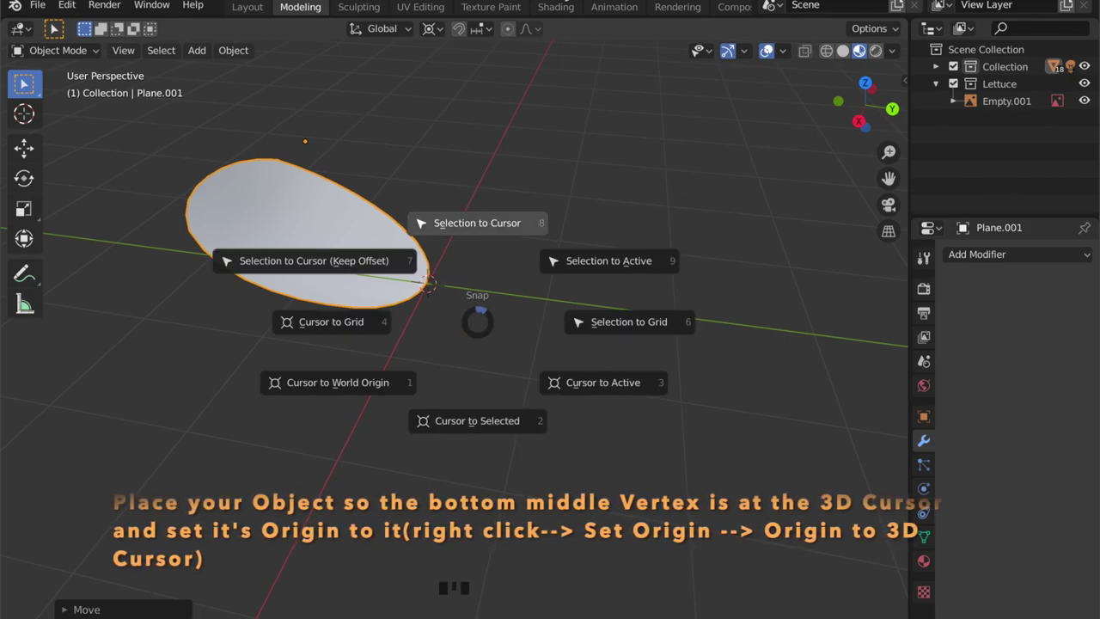
{"action": "left_click", "coordinate": [526, 209]}
{"action": "right_click", "coordinate": [503, 169]}
{"action": "mouse_move", "coordinate": [517, 206]}
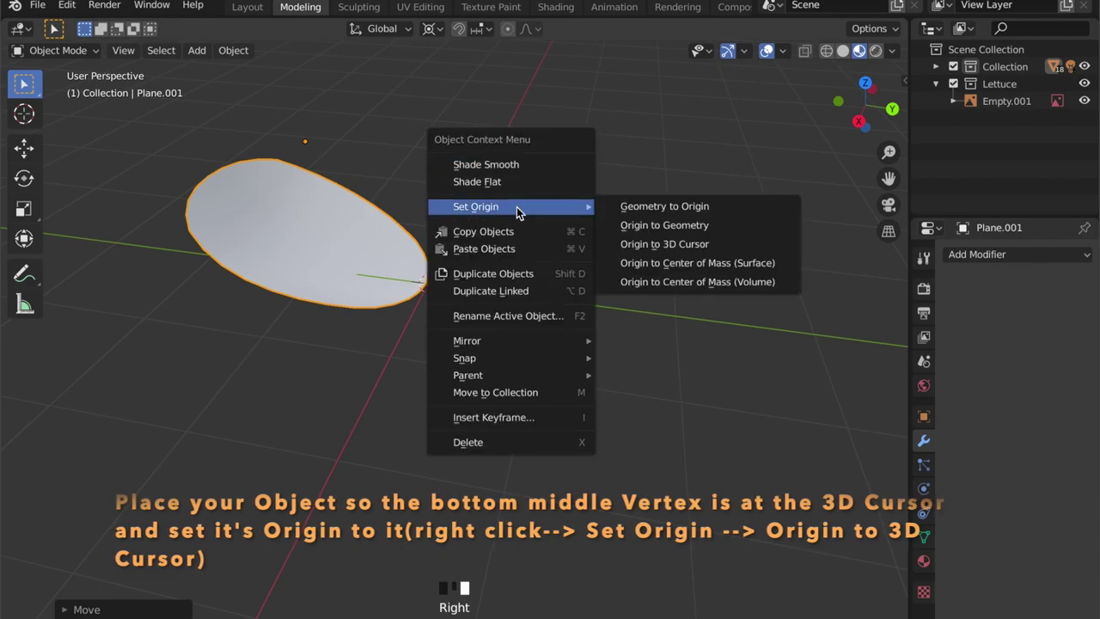
{"action": "left_click", "coordinate": [640, 245]}
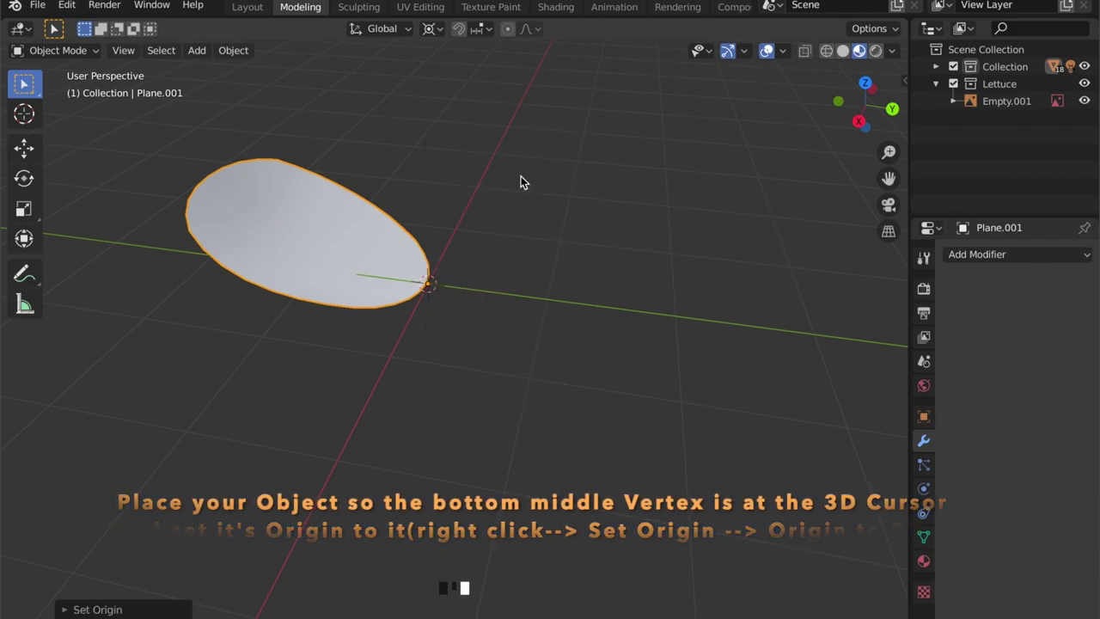
{"action": "key", "text": "r"}
{"action": "left_click", "coordinate": [563, 216]}
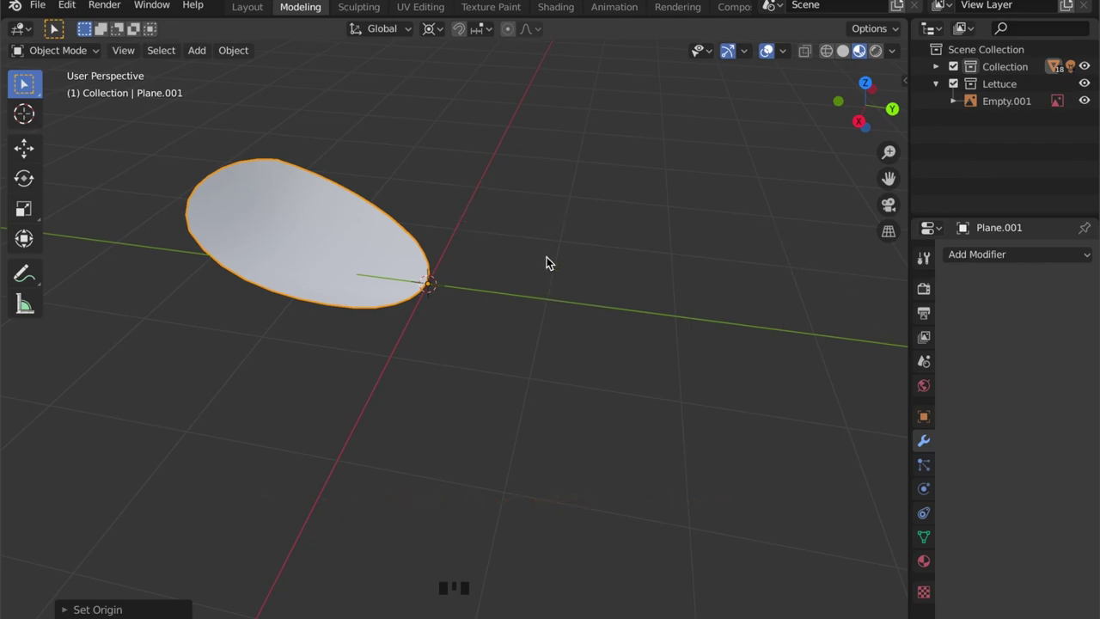
{"action": "middle_click_drag", "start_coordinate": [514, 243], "coordinate": [518, 292]}
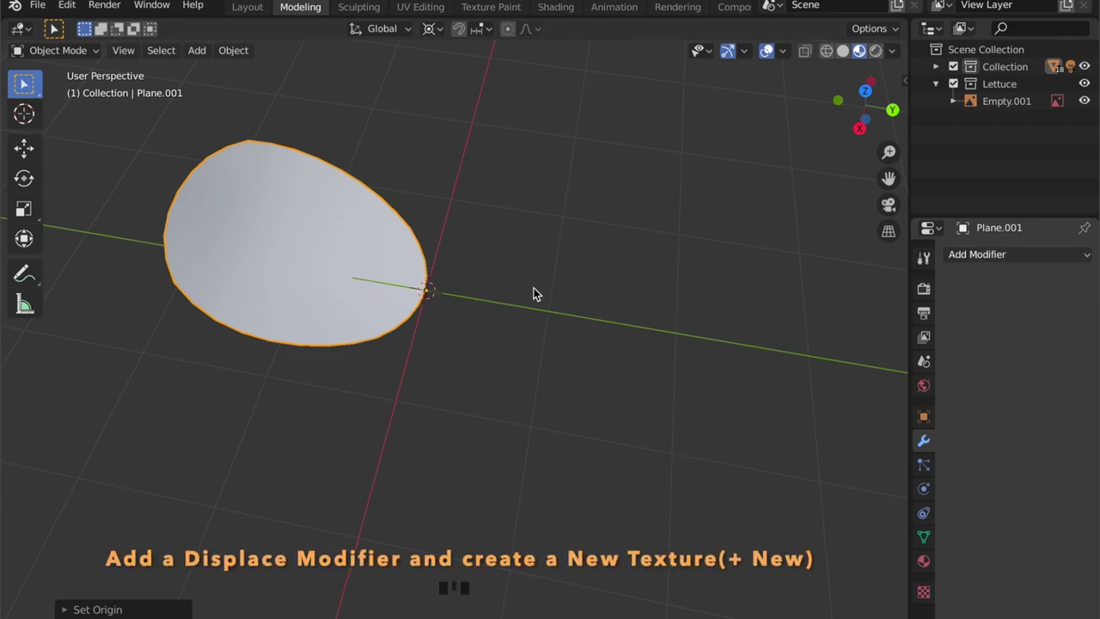
Step: Add a Displace modifier to the leaf with a new texture
{"action": "left_click", "coordinate": [1038, 258]}
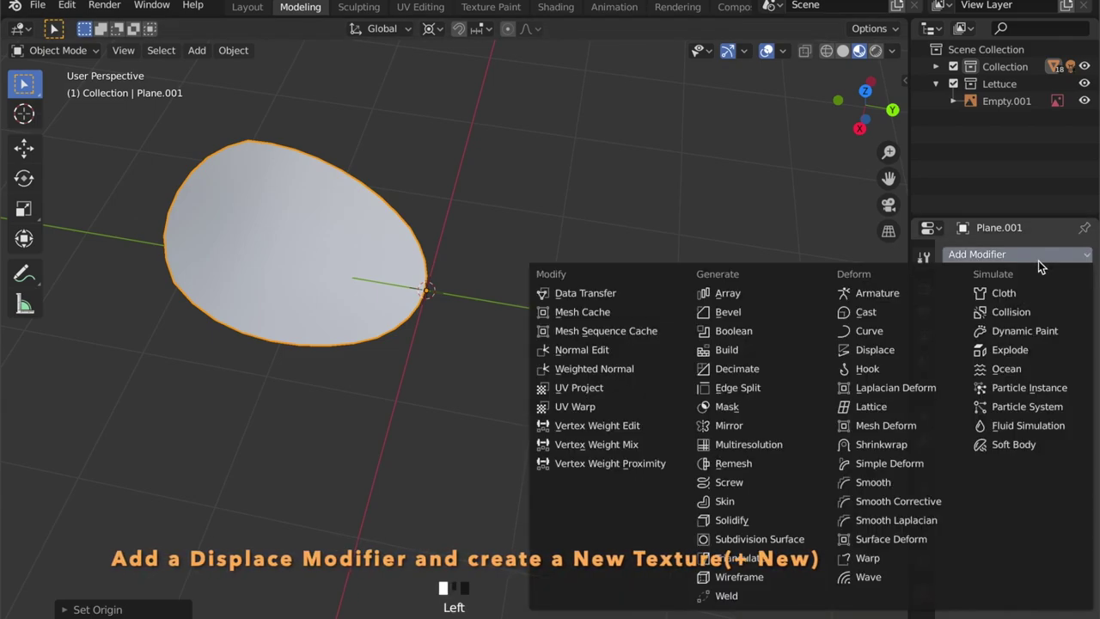
{"action": "left_click", "coordinate": [876, 349]}
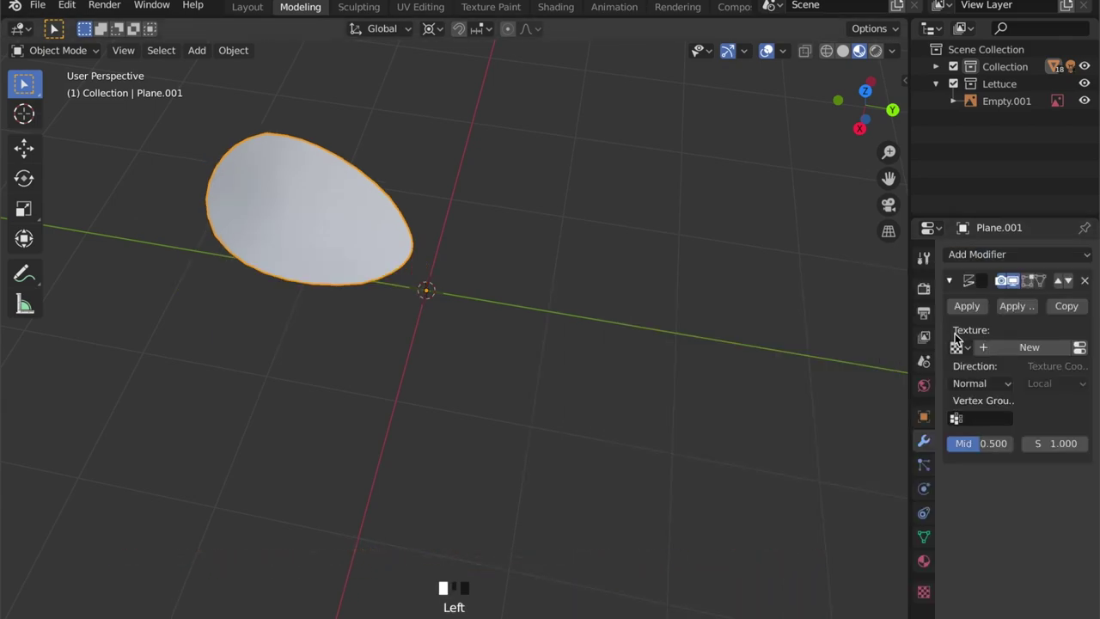
{"action": "left_click", "coordinate": [983, 350]}
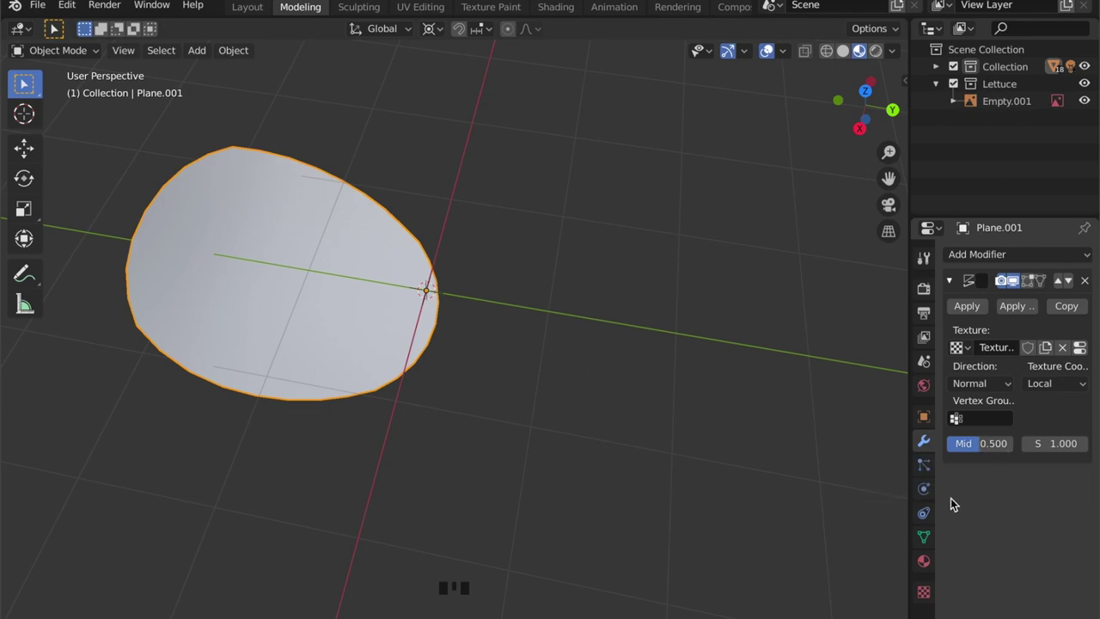
Step: Set the displacement texture type to Magic and raise its Depth to 4
{"action": "left_click", "coordinate": [924, 593]}
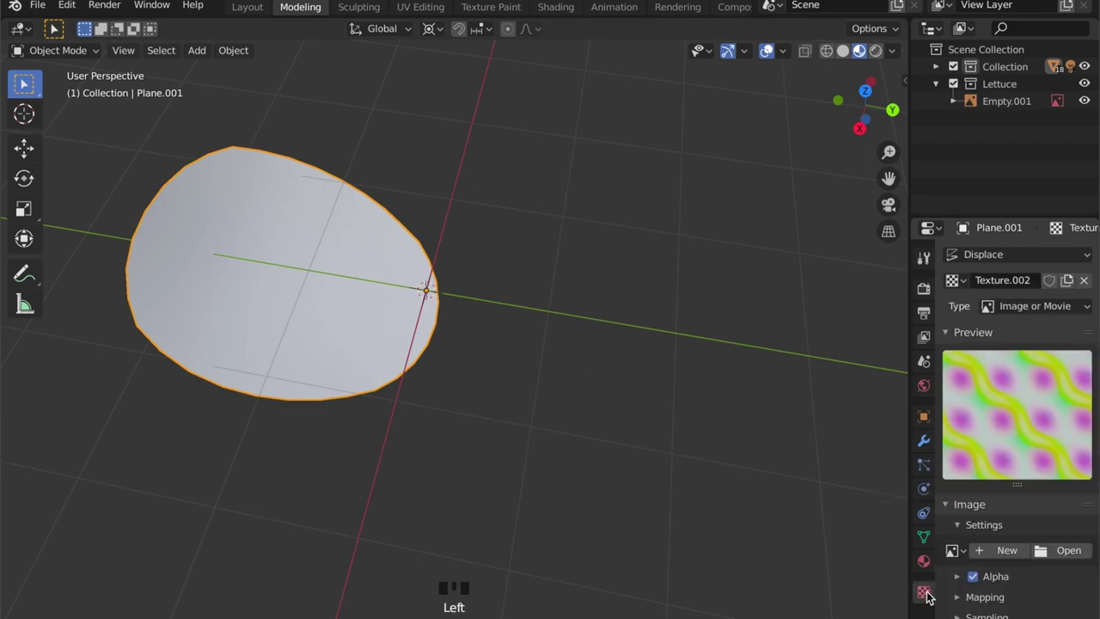
{"action": "scroll", "coordinate": [1007, 453], "scroll_direction": "down", "scroll_amount": 2}
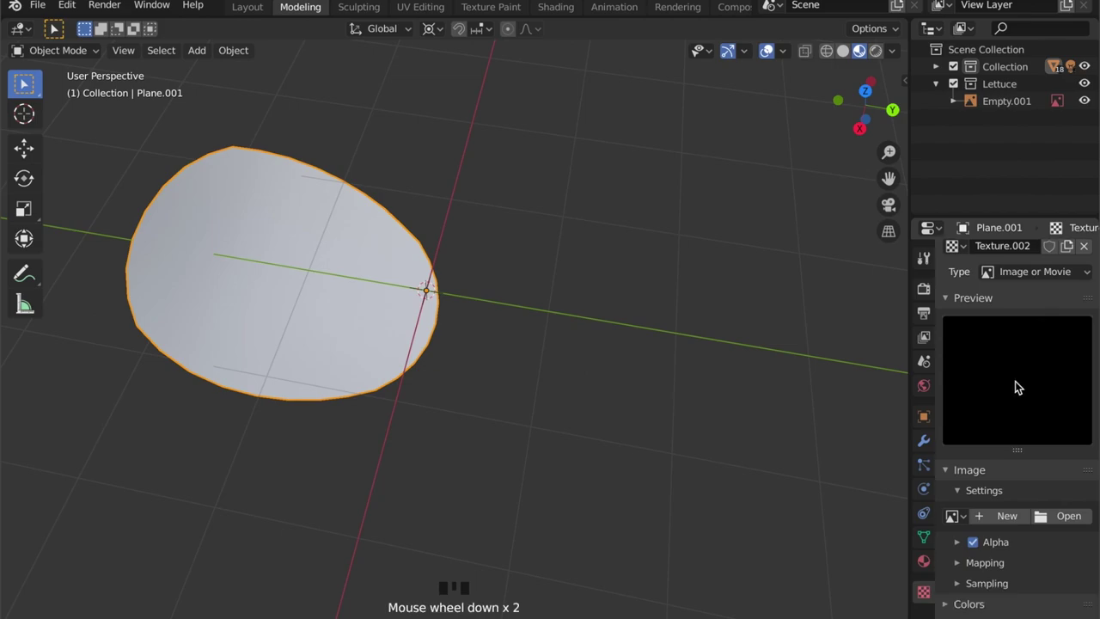
{"action": "left_click", "coordinate": [1027, 271]}
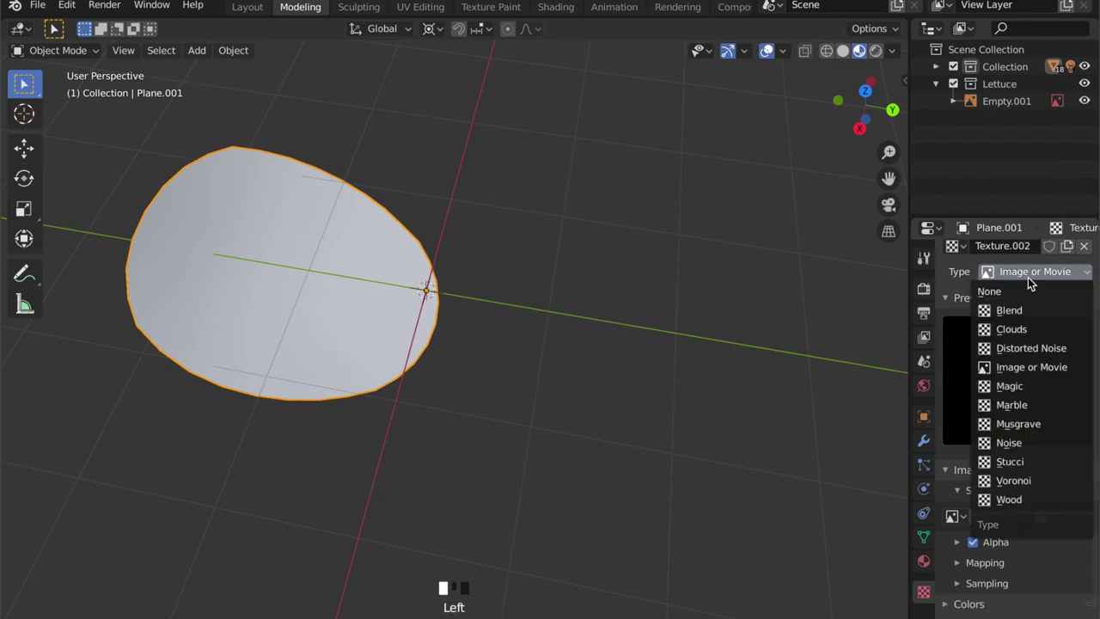
{"action": "left_click", "coordinate": [1025, 392]}
{"action": "scroll", "coordinate": [440, 266], "scroll_direction": "down", "scroll_amount": 2}
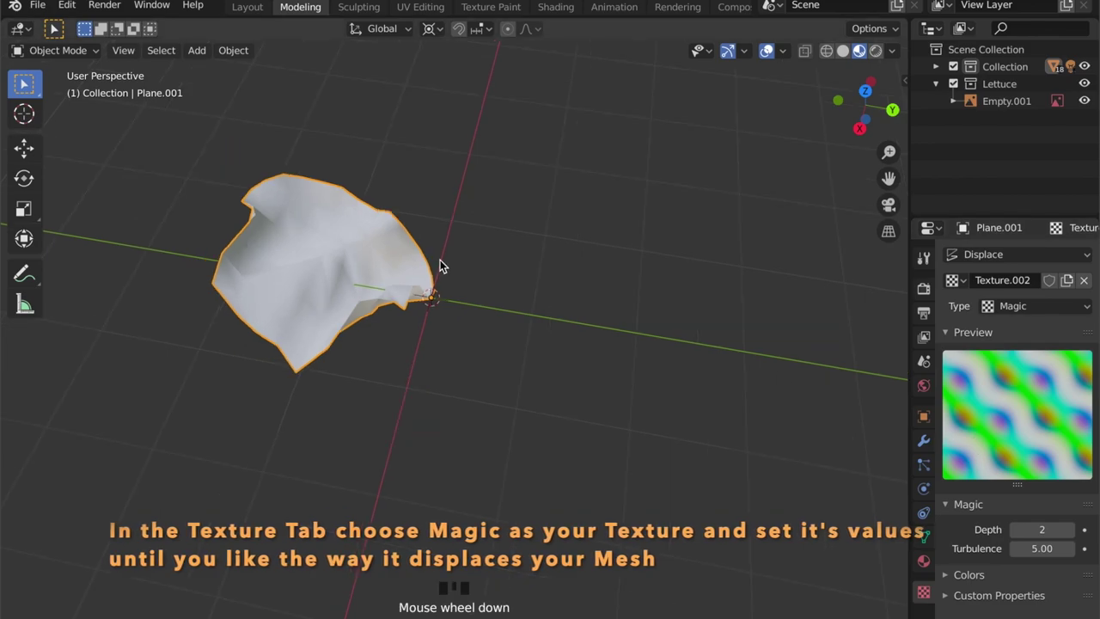
{"action": "middle_click_drag", "start_coordinate": [440, 261], "coordinate": [420, 219]}
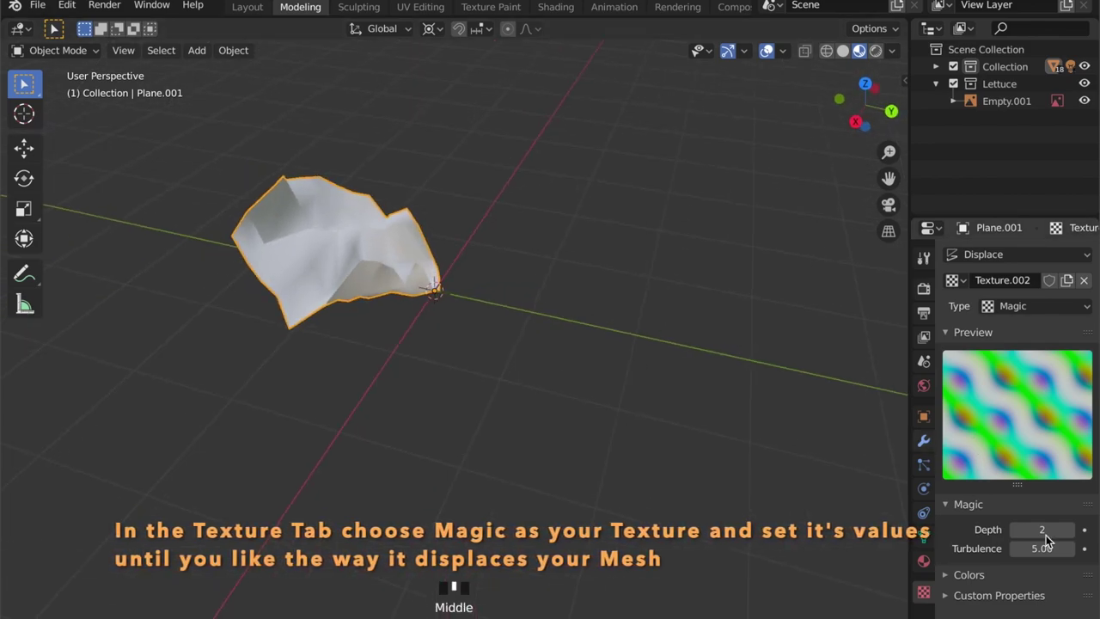
{"action": "left_click", "coordinate": [1071, 530]}
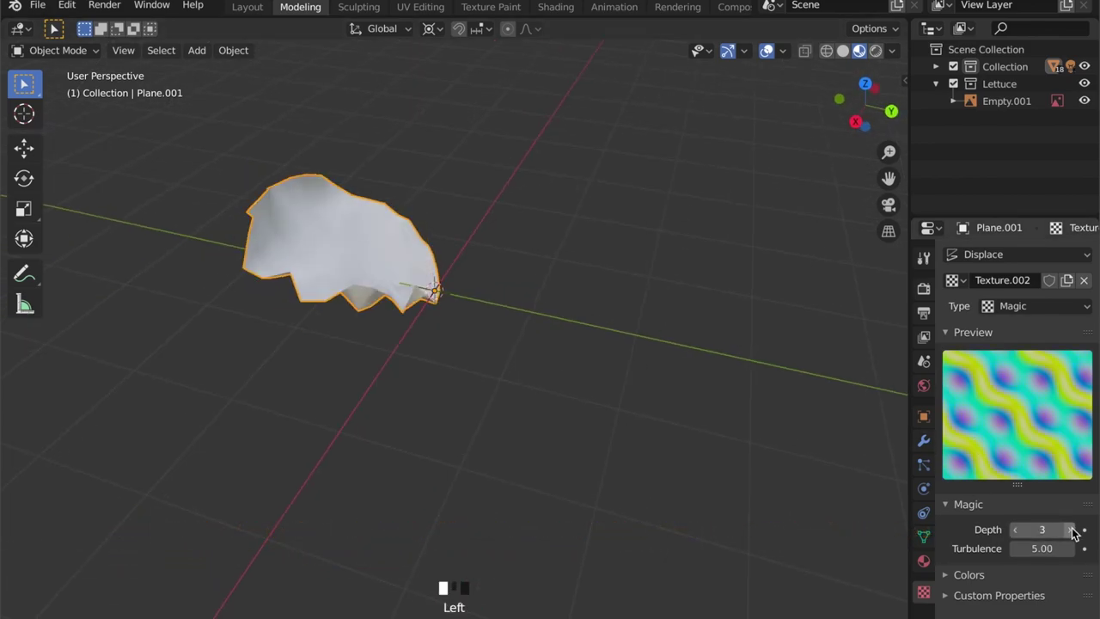
{"action": "left_click", "coordinate": [1070, 530]}
{"action": "middle_click_drag", "start_coordinate": [281, 275], "coordinate": [358, 268]}
{"action": "scroll", "coordinate": [387, 262], "scroll_direction": "up", "scroll_amount": 3}
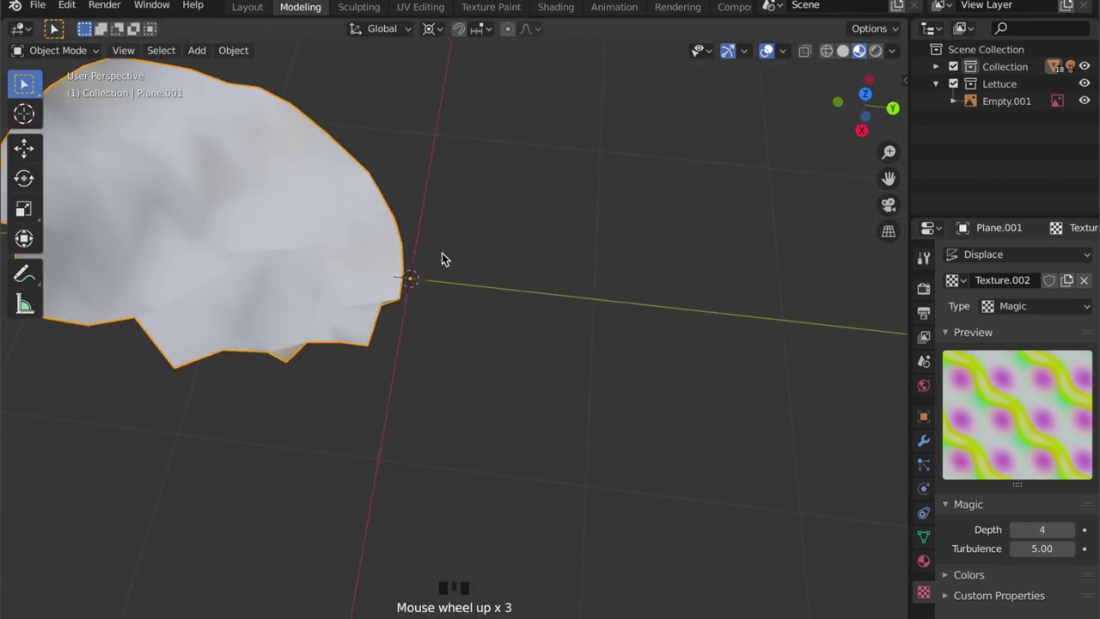
{"action": "scroll", "coordinate": [441, 258], "scroll_direction": "down", "scroll_amount": 1}
Step: Step the Displace modifier strength down to 0.300, viewing the leaf in solid shading
{"action": "left_click", "coordinate": [925, 443]}
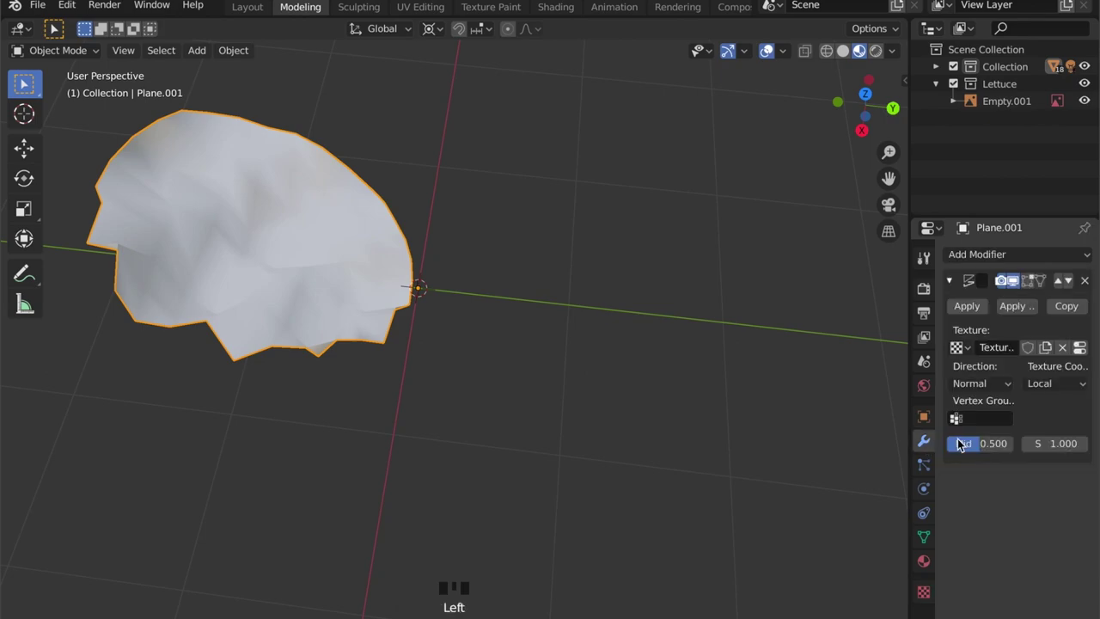
{"action": "left_click", "coordinate": [1027, 445]}
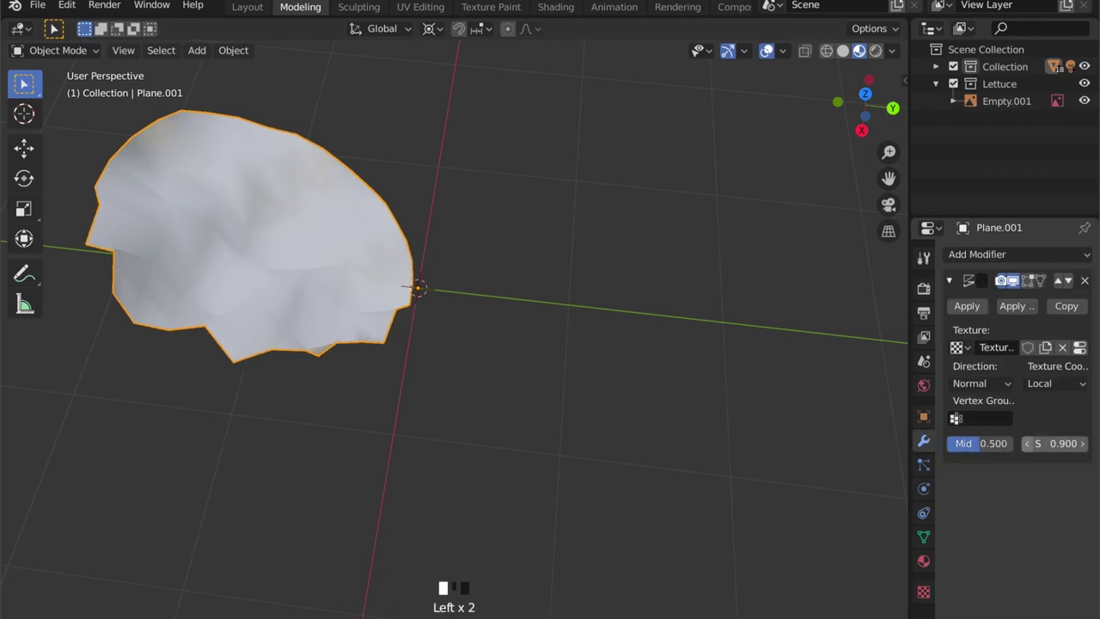
{"action": "left_click", "coordinate": [1026, 445]}
{"action": "left_click", "coordinate": [1026, 445]}
{"action": "left_click", "coordinate": [1026, 445]}
{"action": "left_click", "coordinate": [1026, 445]}
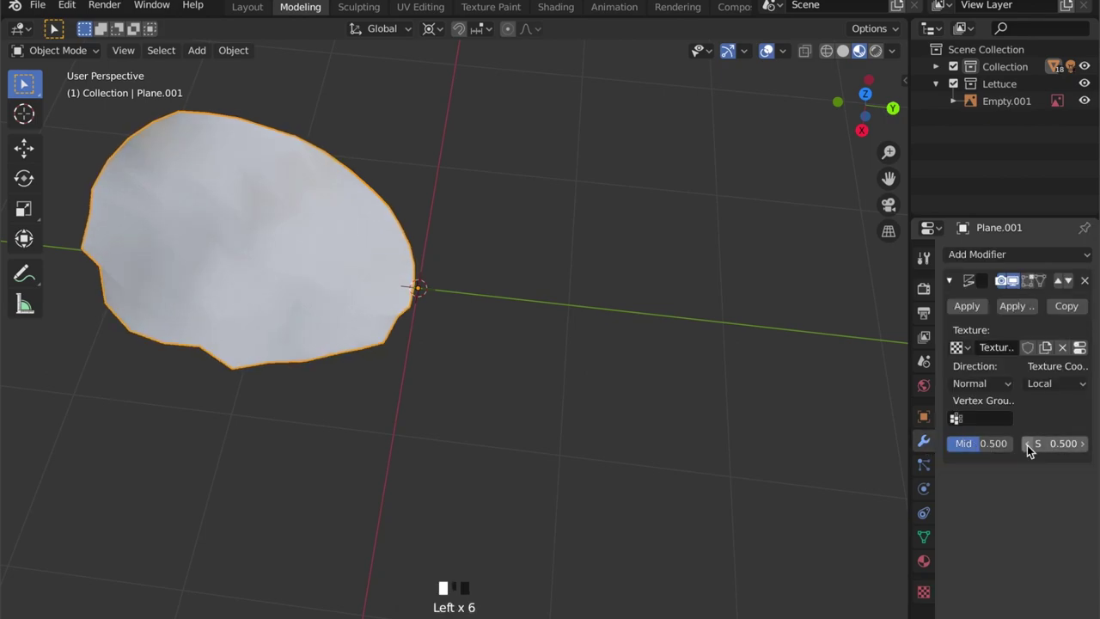
{"action": "left_click", "coordinate": [842, 54]}
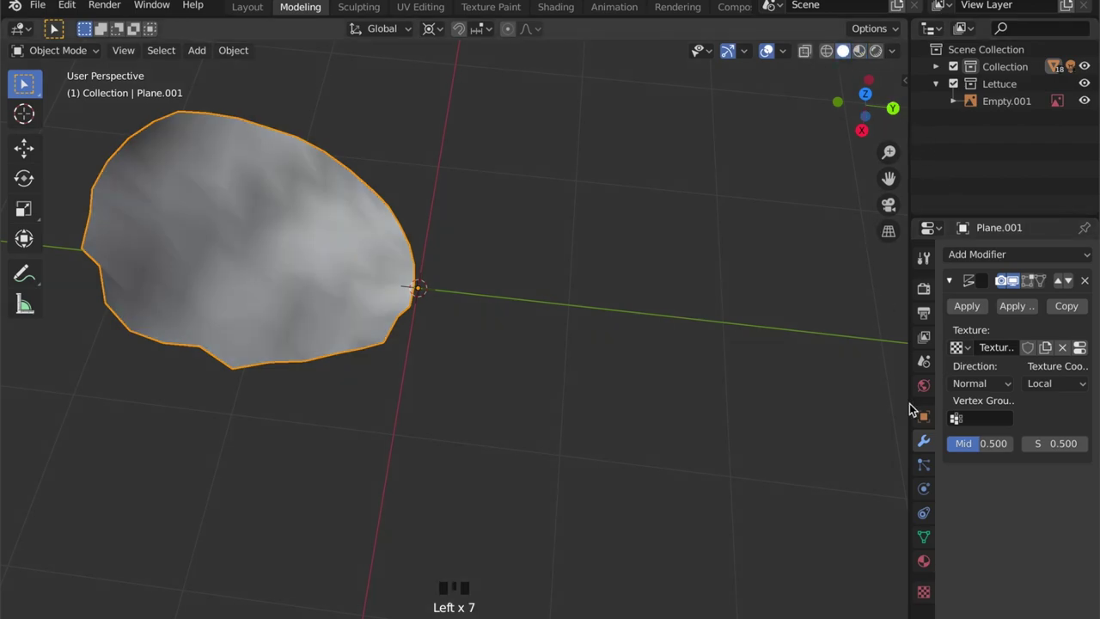
{"action": "left_click", "coordinate": [1027, 445]}
{"action": "middle_click_drag", "start_coordinate": [547, 322], "coordinate": [576, 355]}
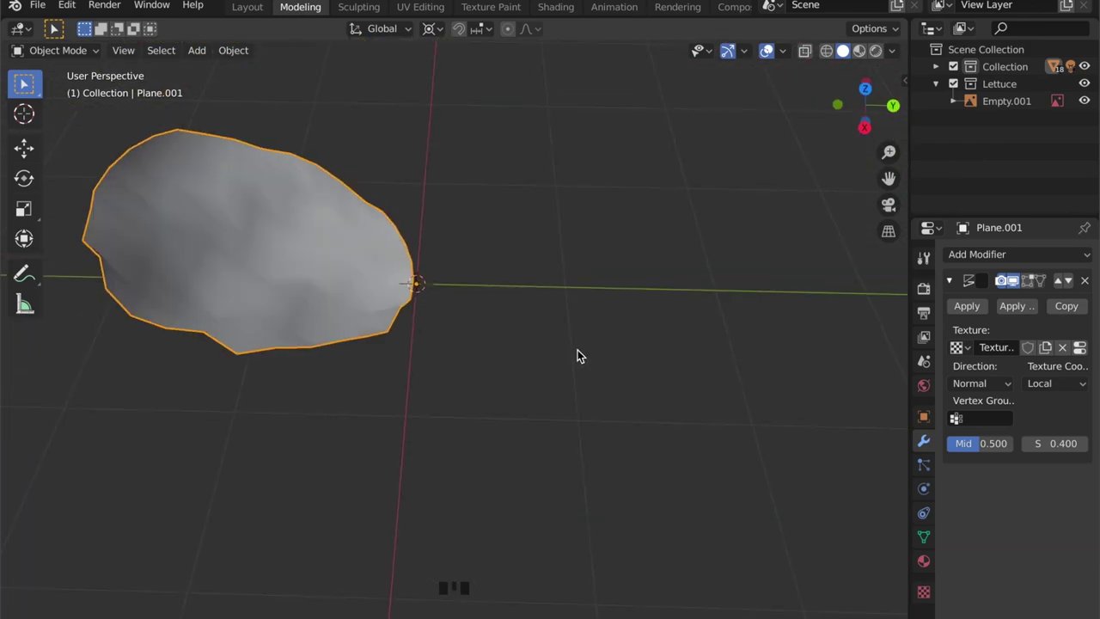
{"action": "left_click", "coordinate": [1026, 443]}
{"action": "middle_click_drag", "start_coordinate": [662, 412], "coordinate": [572, 404]}
{"action": "scroll", "coordinate": [564, 393], "scroll_direction": "up", "scroll_amount": 3}
{"action": "scroll", "coordinate": [538, 329], "scroll_direction": "down", "scroll_amount": 3}
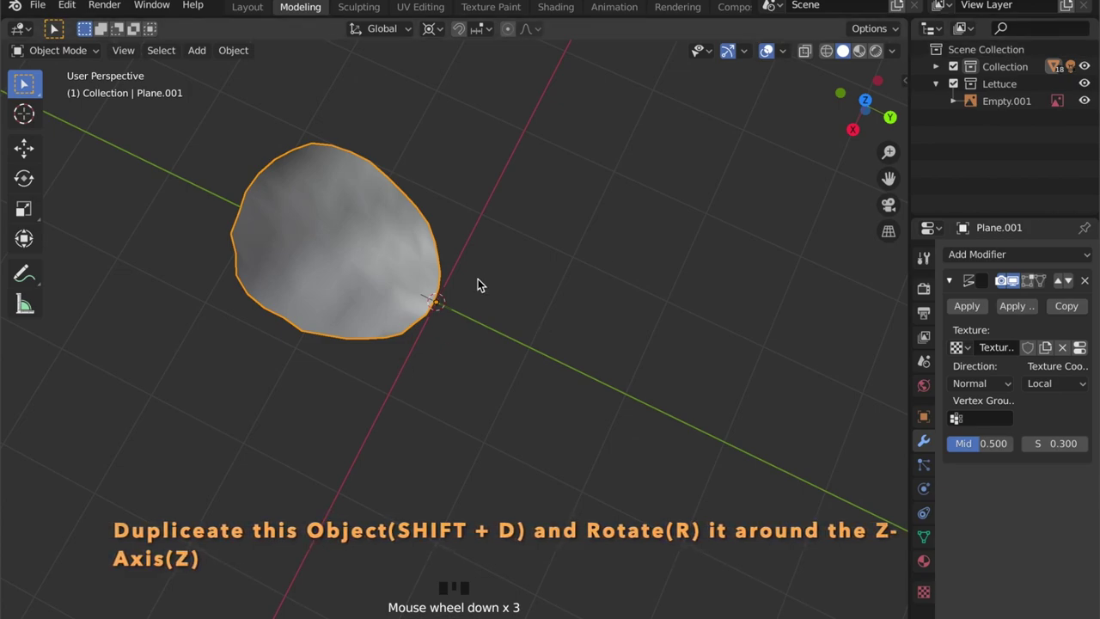
Step: Duplicate the leaf, rotate the copy about Z, and tilt it slightly around X
{"action": "key", "text": "shift+d"}
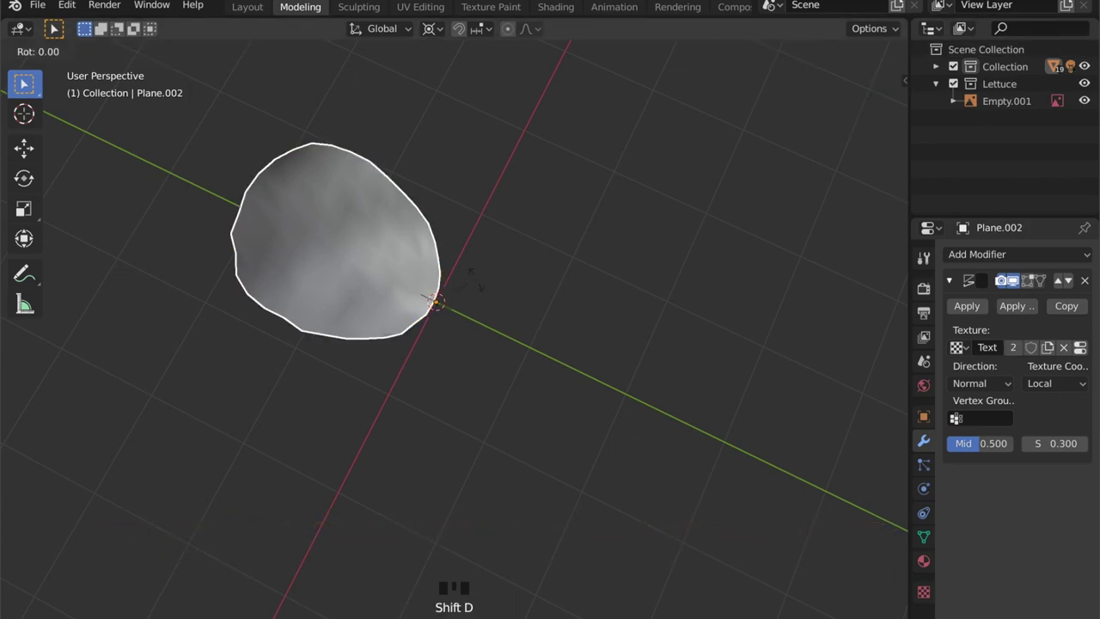
{"action": "key", "text": "z"}
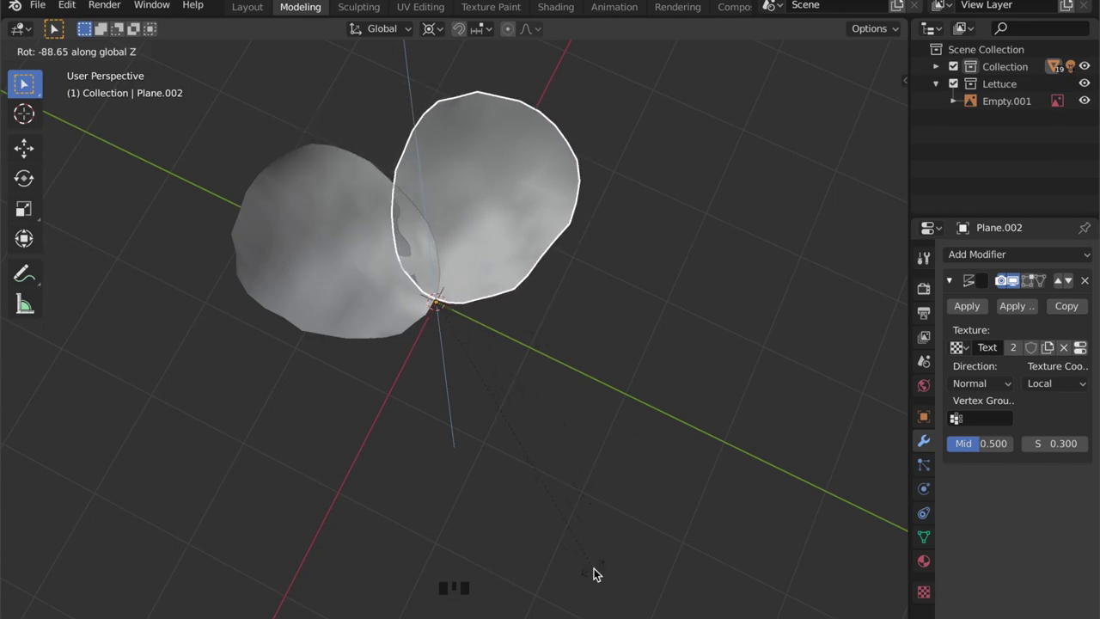
{"action": "left_click", "coordinate": [593, 568]}
{"action": "middle_click_drag", "start_coordinate": [565, 393], "coordinate": [599, 324]}
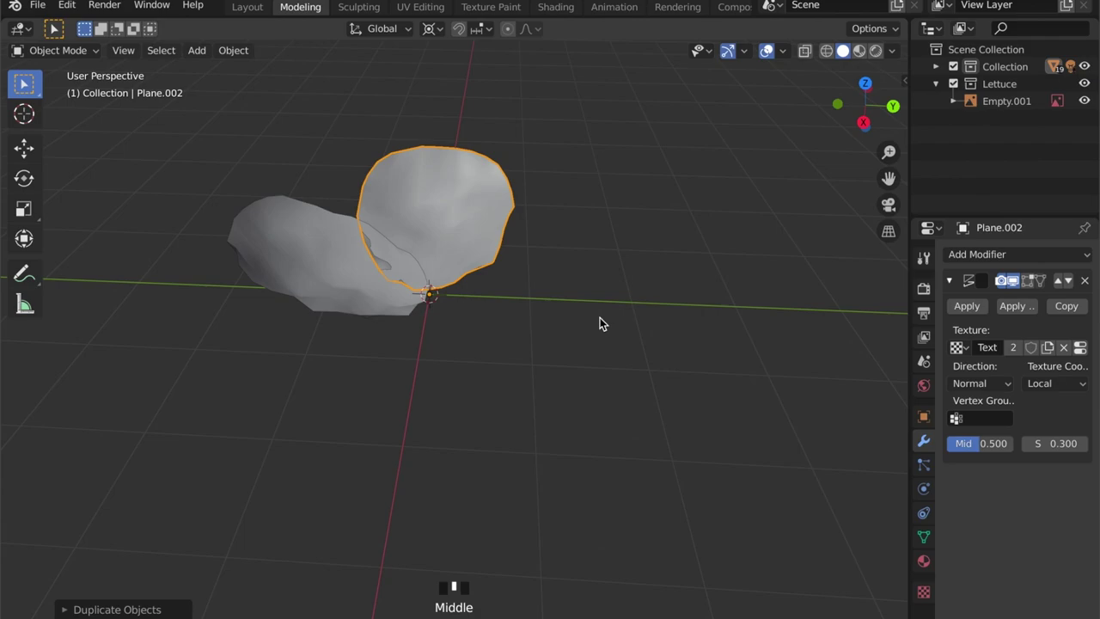
{"action": "key", "text": "r"}
{"action": "left_click", "coordinate": [584, 320]}
{"action": "key", "text": "r"}
{"action": "key", "text": "x"}
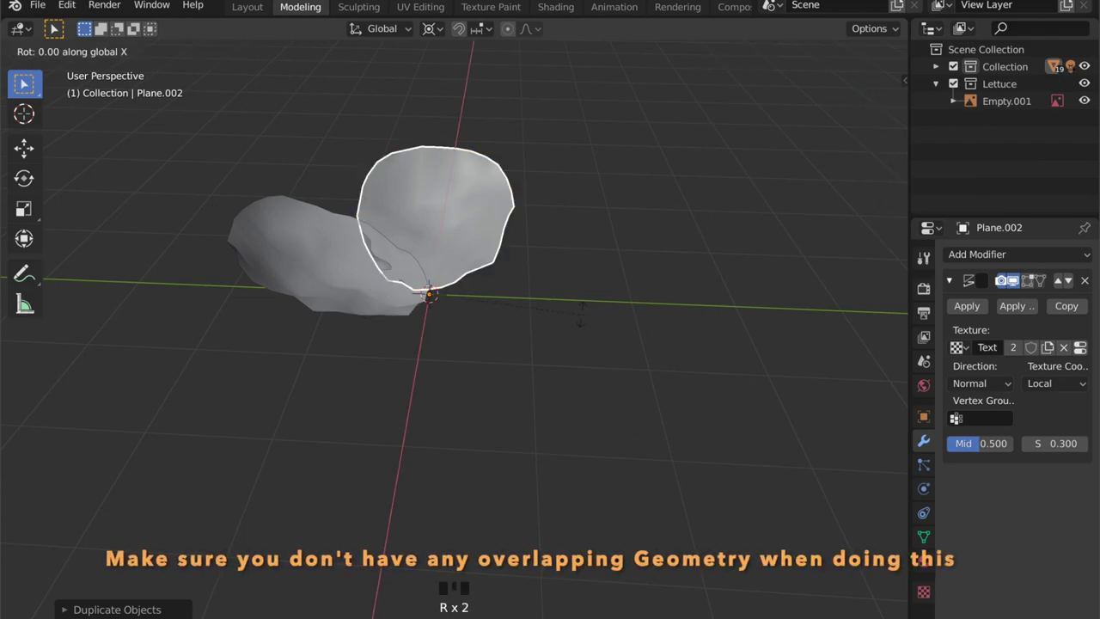
{"action": "left_click", "coordinate": [521, 294]}
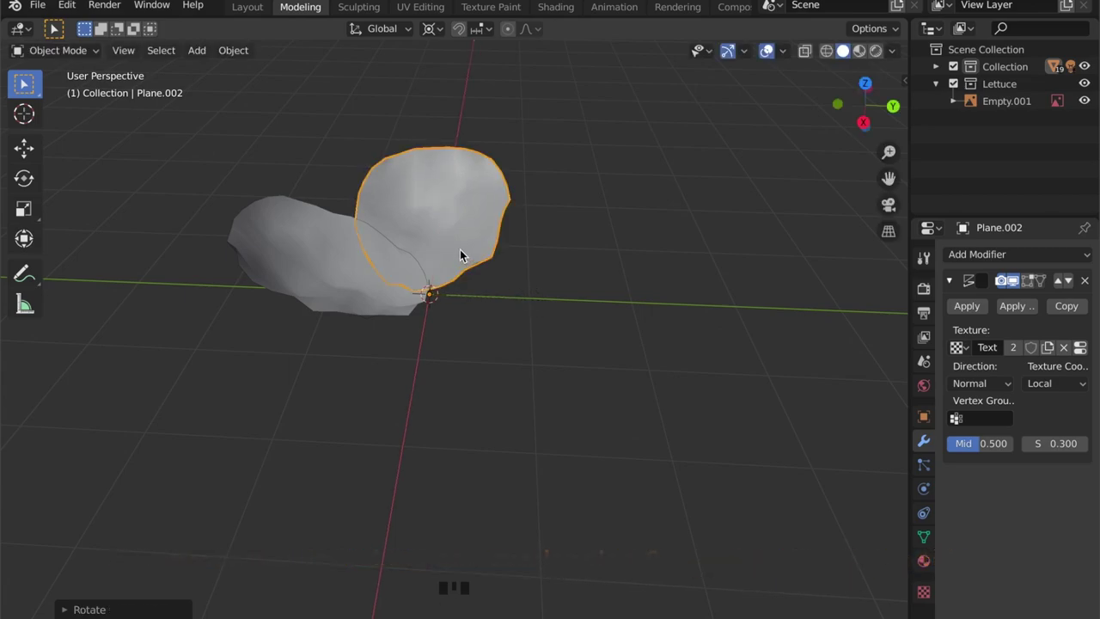
Step: Duplicate the second leaf and rotate the third copy about Z to complete the fan
{"action": "key", "text": "shift+d"}
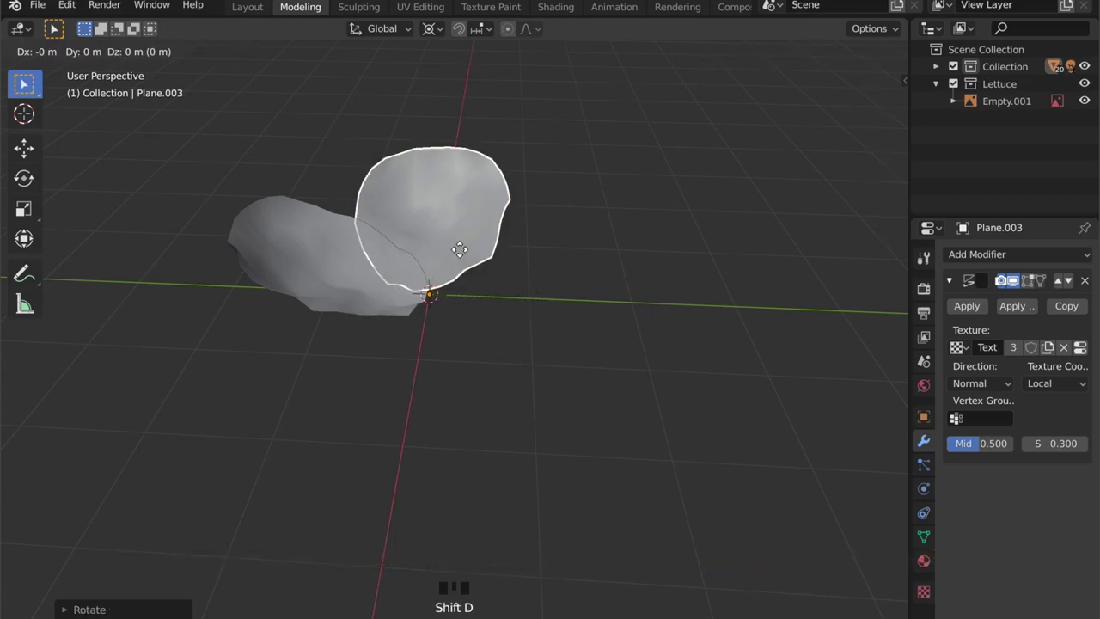
{"action": "key", "text": "z"}
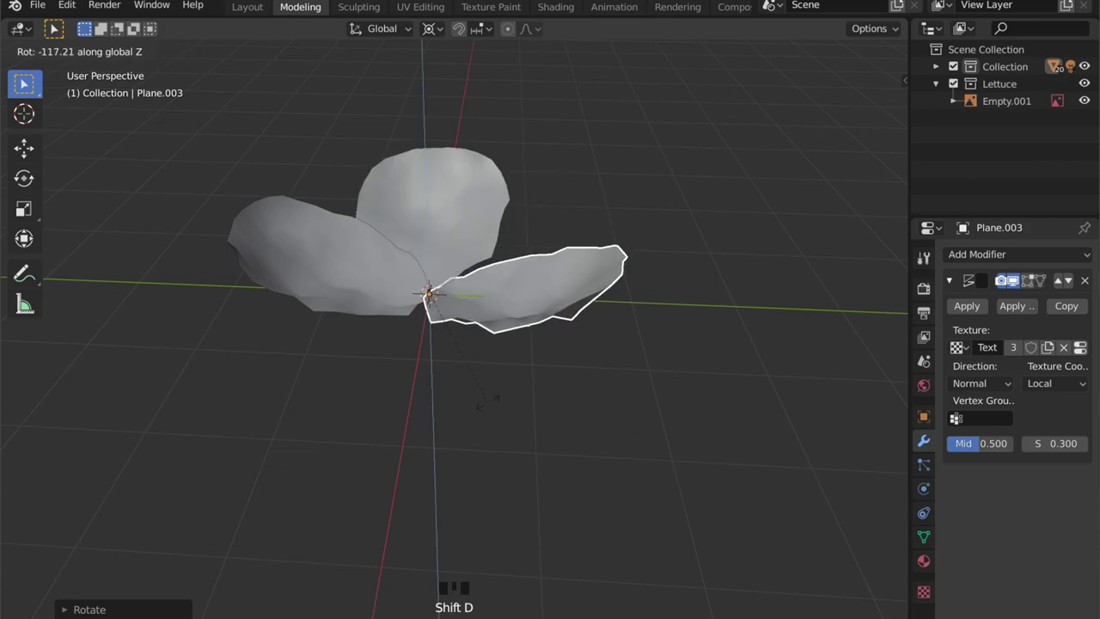
{"action": "left_click", "coordinate": [497, 404]}
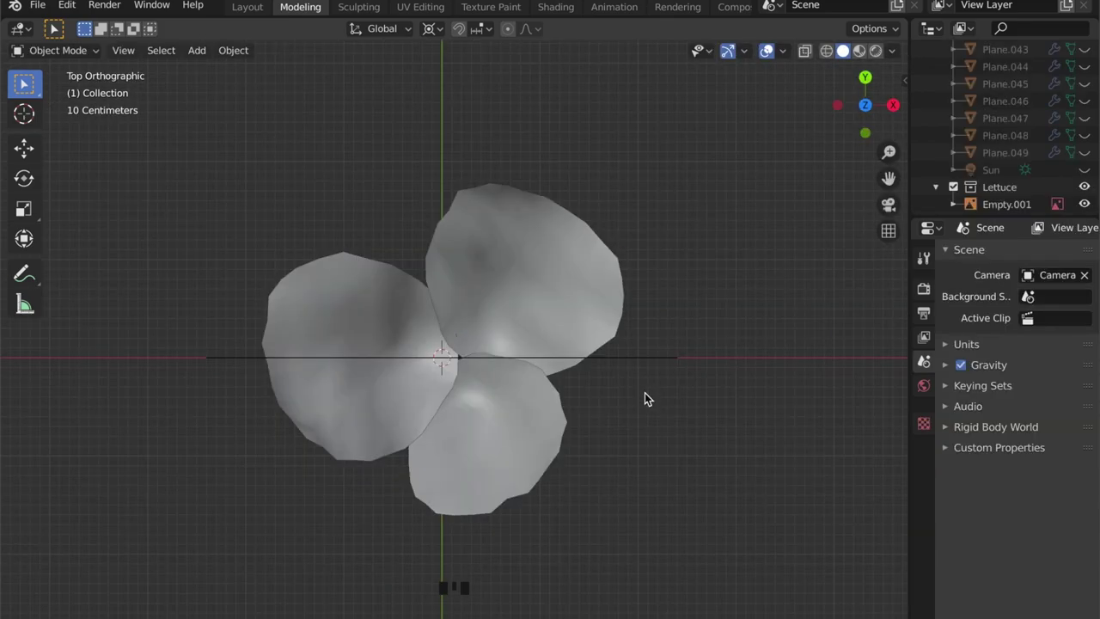
{"action": "scroll", "coordinate": [644, 393], "scroll_direction": "down", "scroll_amount": 2}
{"action": "middle_click_drag", "start_coordinate": [645, 395], "coordinate": [322, 321]}
Step: Duplicate the three leaves, turning the copies between the originals, shrinking and raising them
{"action": "left_click", "coordinate": [322, 325]}
{"action": "left_click", "coordinate": [495, 281], "text": "shift"}
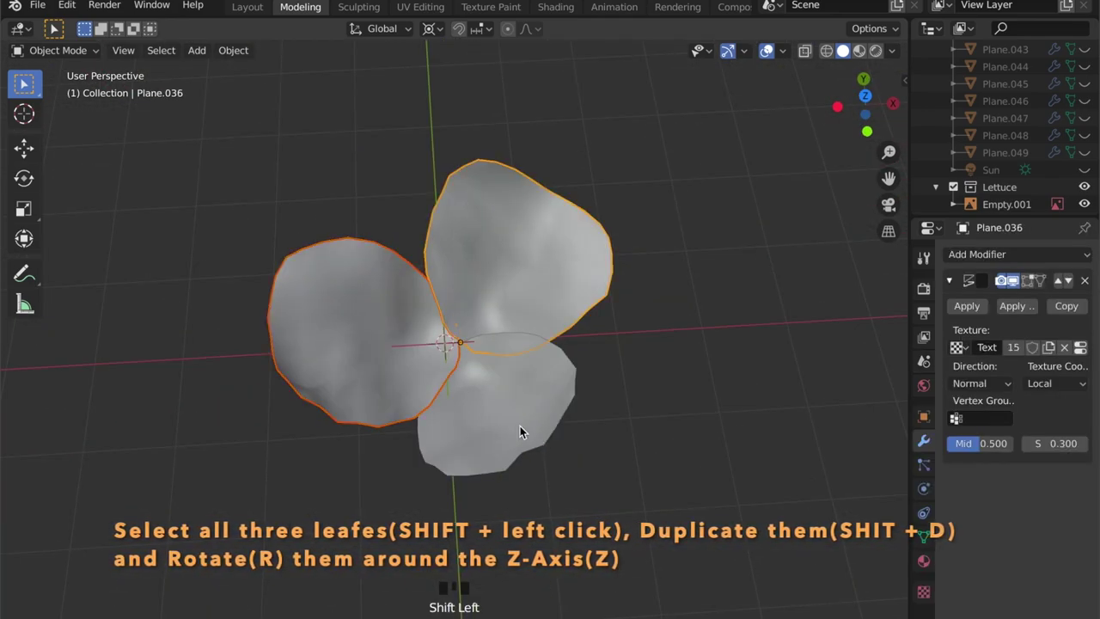
{"action": "left_click", "coordinate": [520, 427], "text": "shift"}
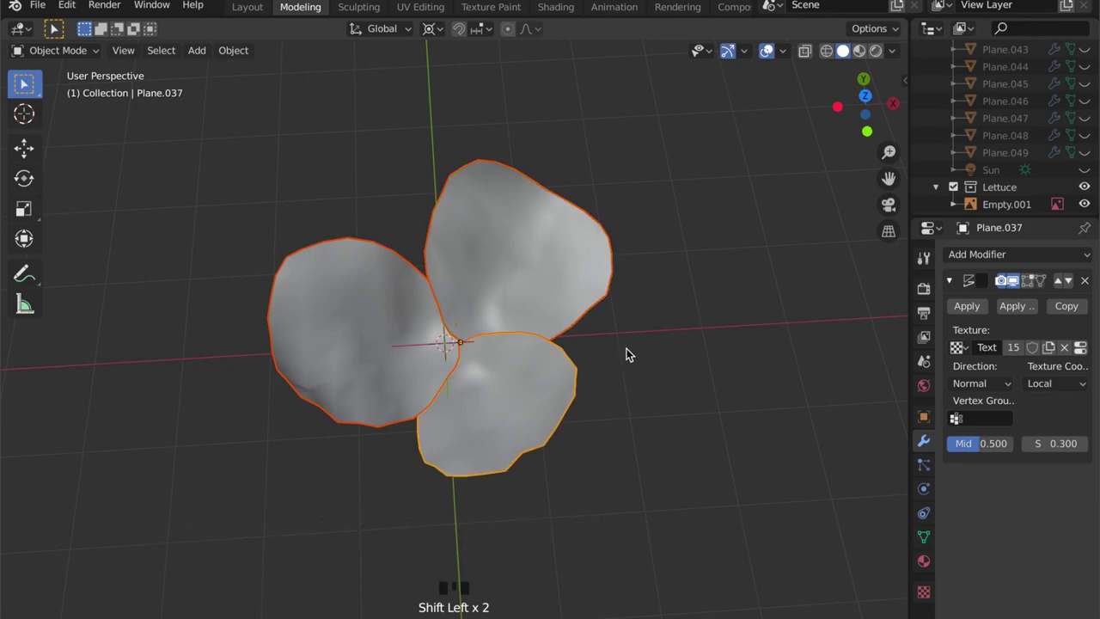
{"action": "key", "text": "shift+d"}
{"action": "key", "text": "r"}
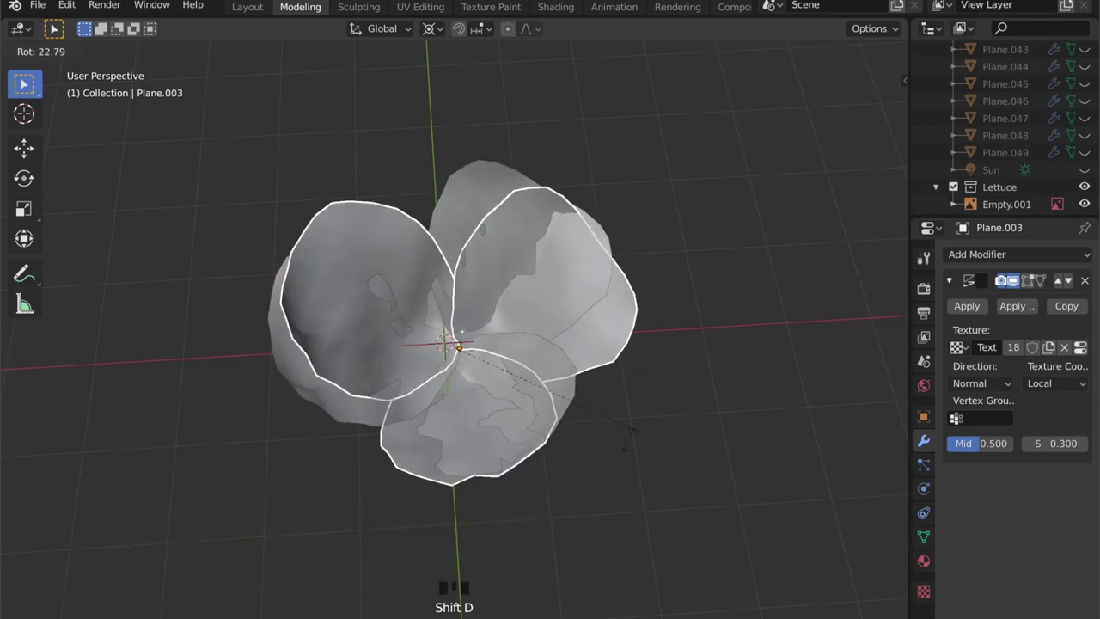
{"action": "key", "text": "z"}
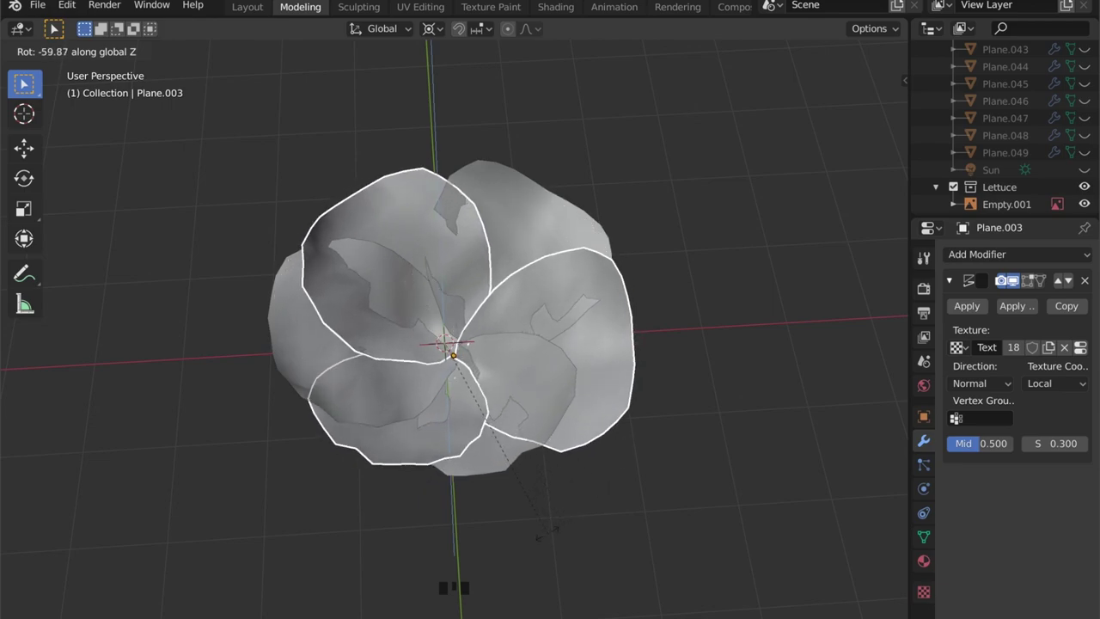
{"action": "left_click", "coordinate": [540, 531]}
{"action": "key", "text": "s"}
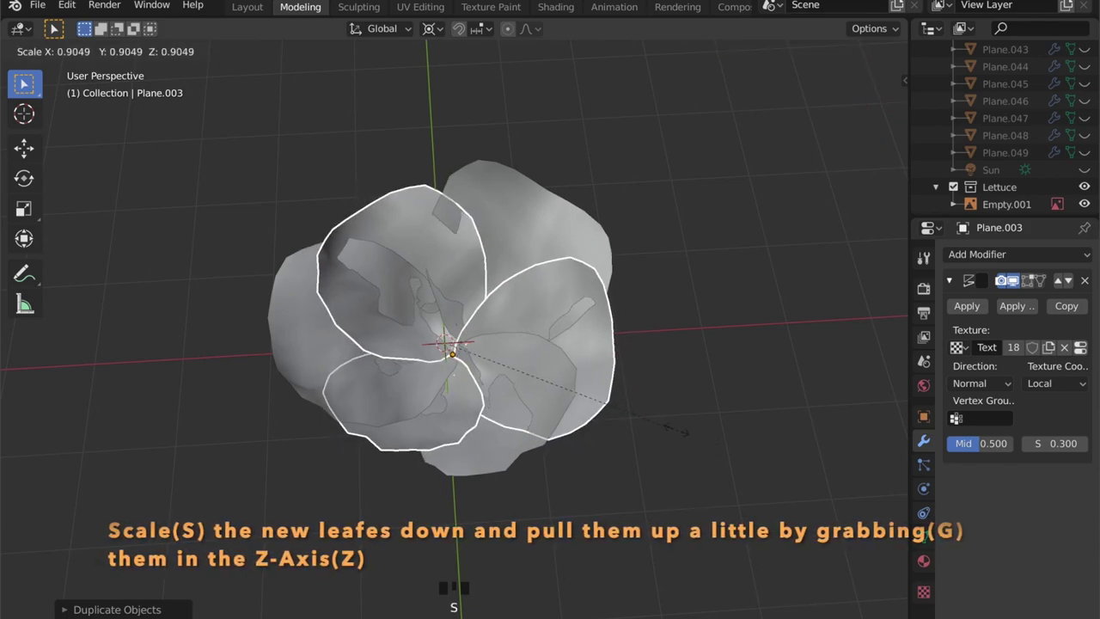
{"action": "left_click", "coordinate": [668, 431]}
{"action": "key", "text": "g"}
{"action": "key", "text": "z"}
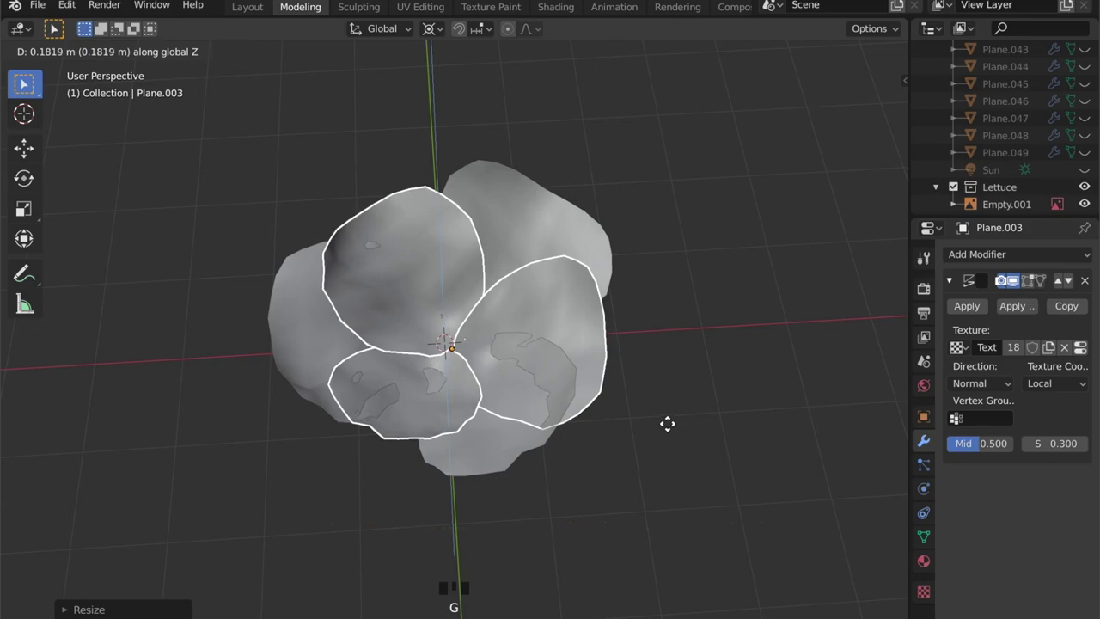
{"action": "middle_click", "coordinate": [639, 436]}
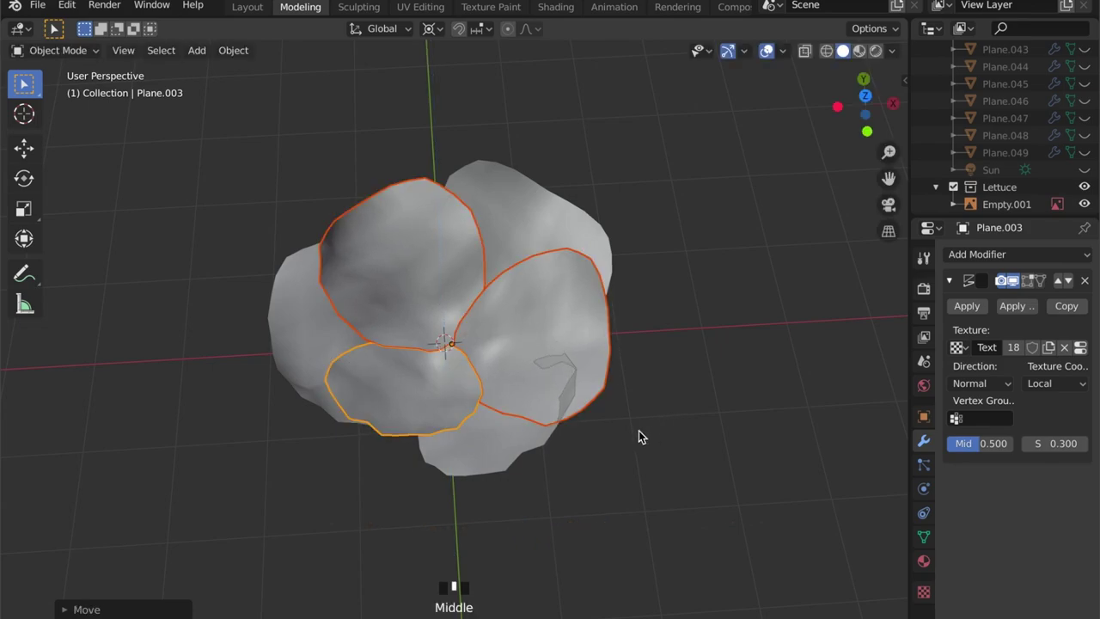
Step: Stretch the new inner leaf ring vertically along Z
{"action": "middle_click_drag", "start_coordinate": [639, 431], "coordinate": [699, 383]}
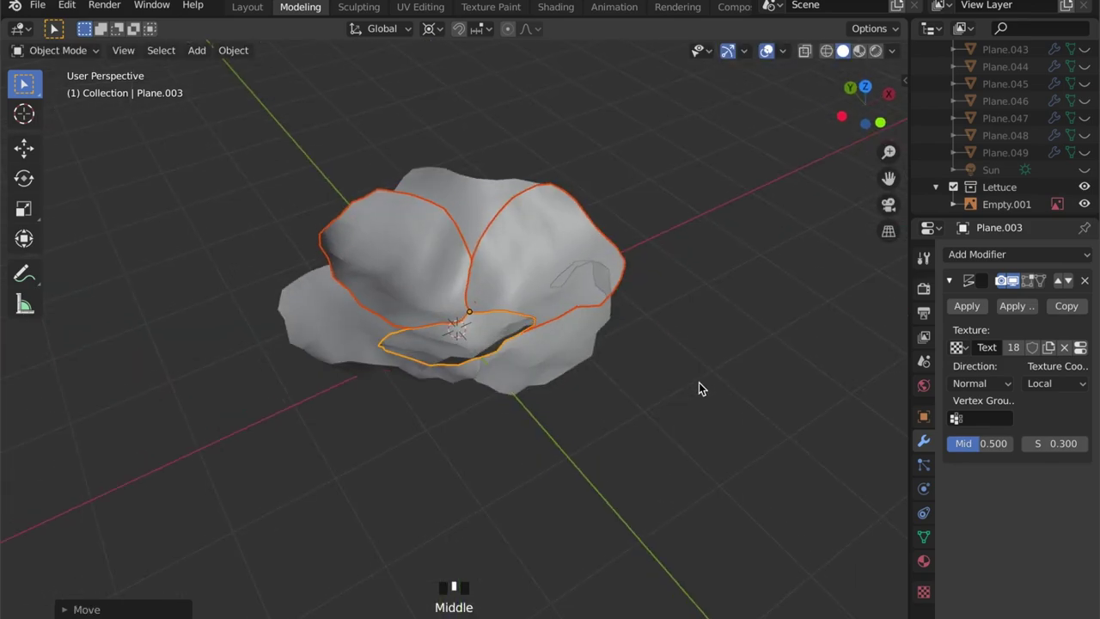
{"action": "key", "text": "s"}
{"action": "key", "text": "z"}
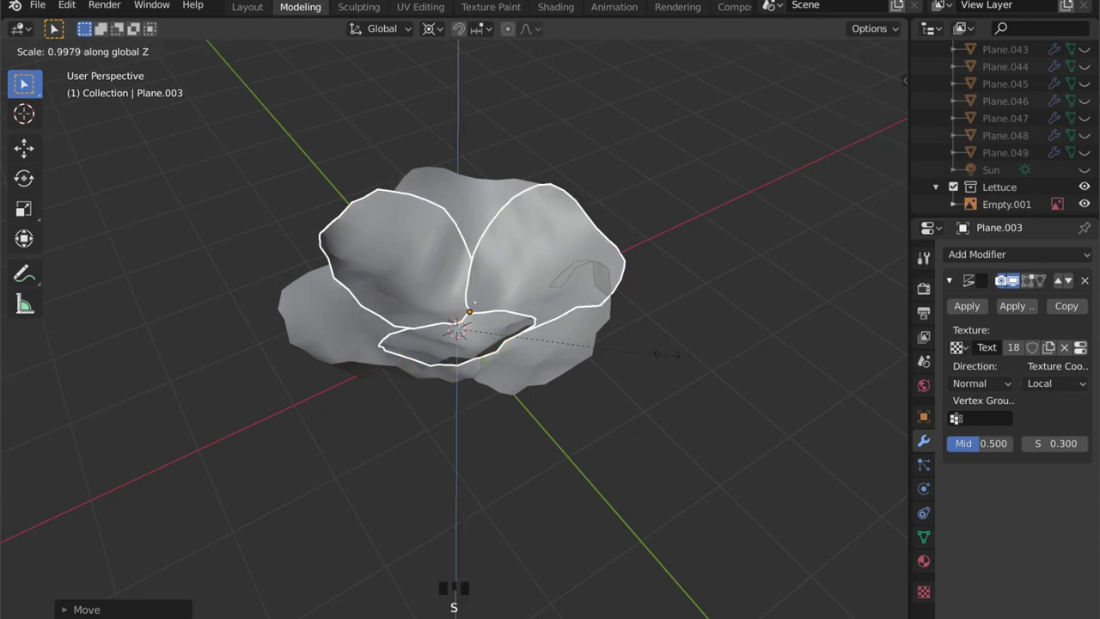
{"action": "right_click", "coordinate": [684, 361]}
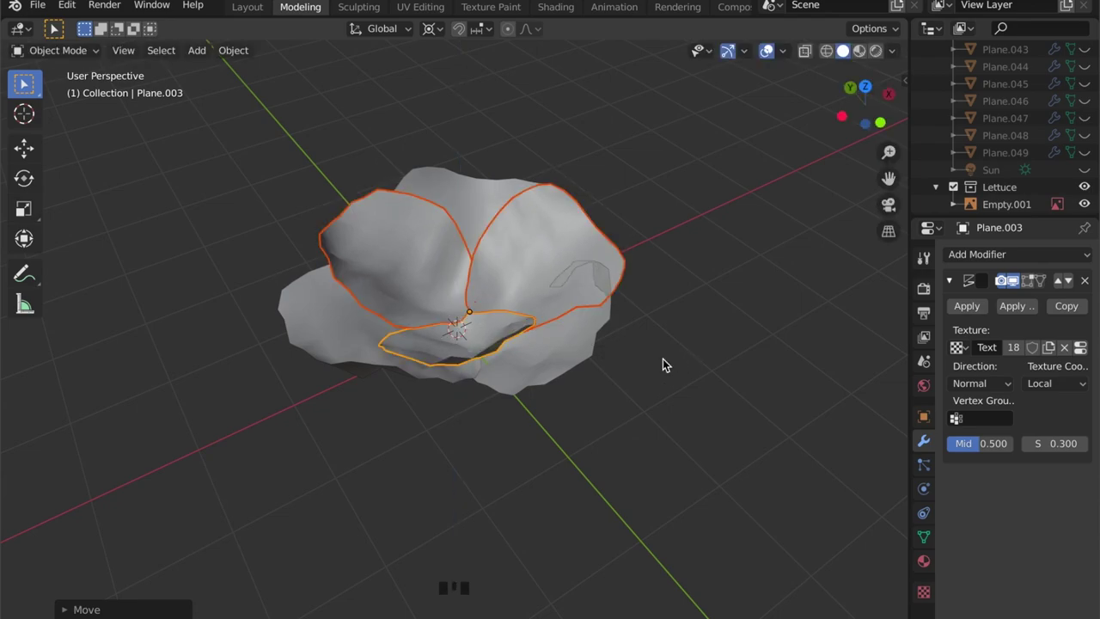
{"action": "key", "text": "s"}
{"action": "key", "text": "z"}
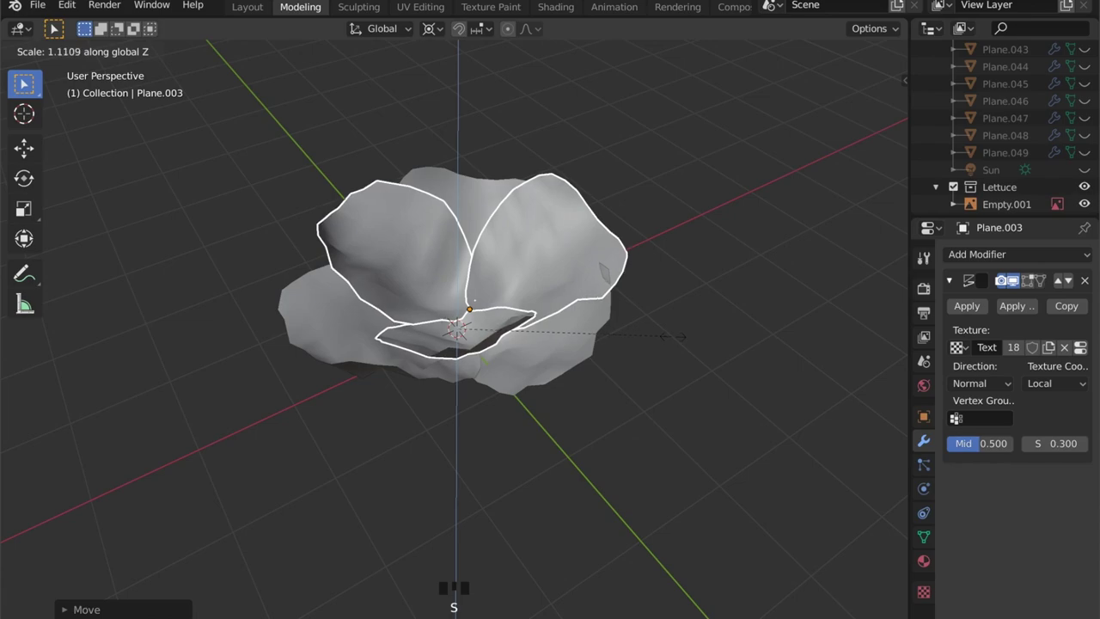
{"action": "left_click", "coordinate": [635, 342]}
Step: Fine-tune the inner ring by lowering it, turning it slightly around Z and resetting its height
{"action": "middle_click_drag", "start_coordinate": [635, 342], "coordinate": [650, 376]}
{"action": "key", "text": "g"}
{"action": "key", "text": "z"}
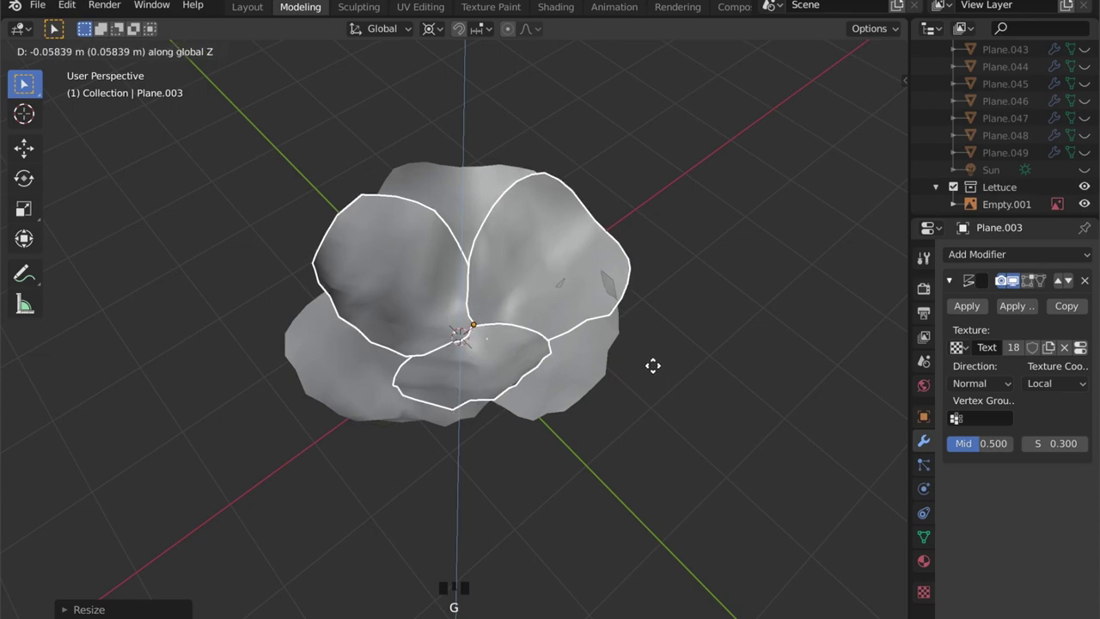
{"action": "left_click", "coordinate": [653, 361]}
{"action": "middle_click_drag", "start_coordinate": [654, 361], "coordinate": [667, 391]}
{"action": "key", "text": "r"}
{"action": "key", "text": "z"}
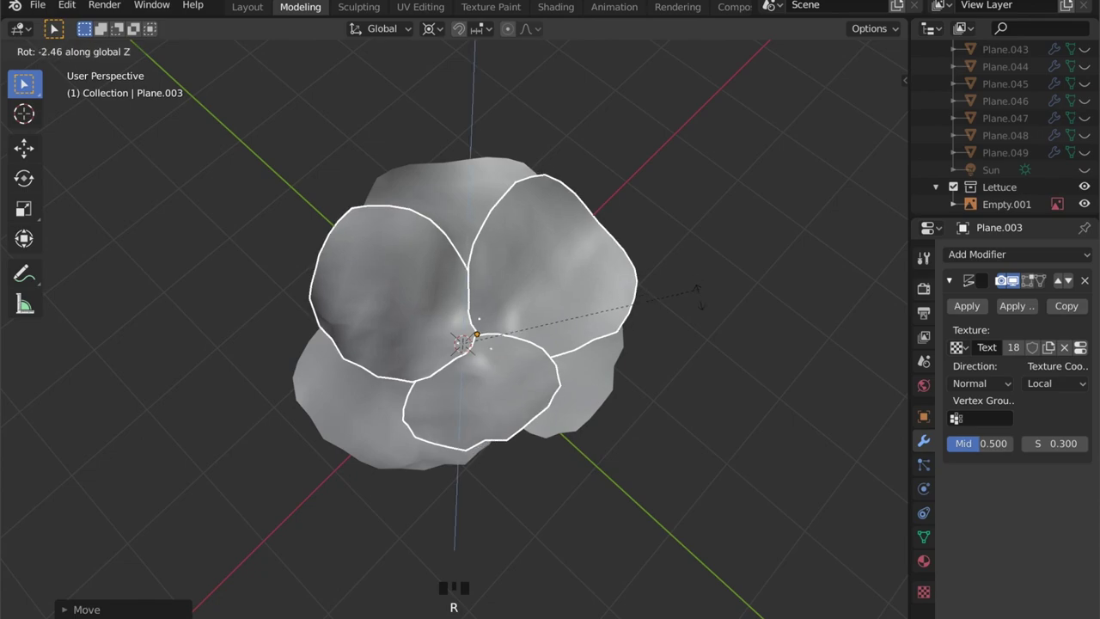
{"action": "left_click", "coordinate": [703, 320]}
{"action": "key", "text": "g"}
{"action": "key", "text": "z"}
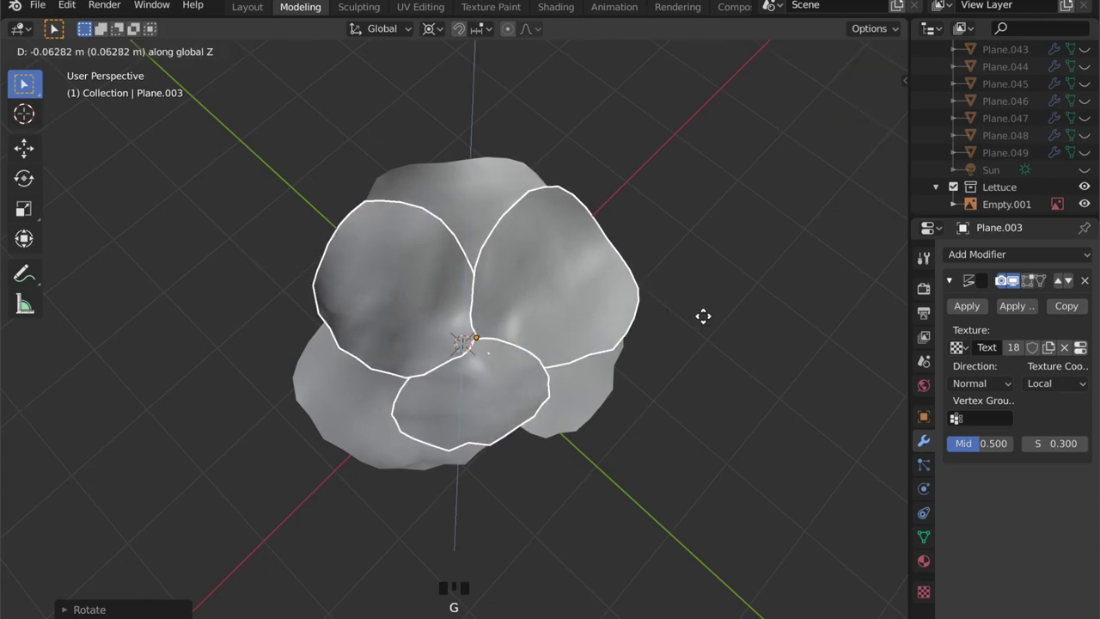
{"action": "left_click", "coordinate": [703, 317]}
{"action": "middle_click_drag", "start_coordinate": [684, 353], "coordinate": [606, 298]}
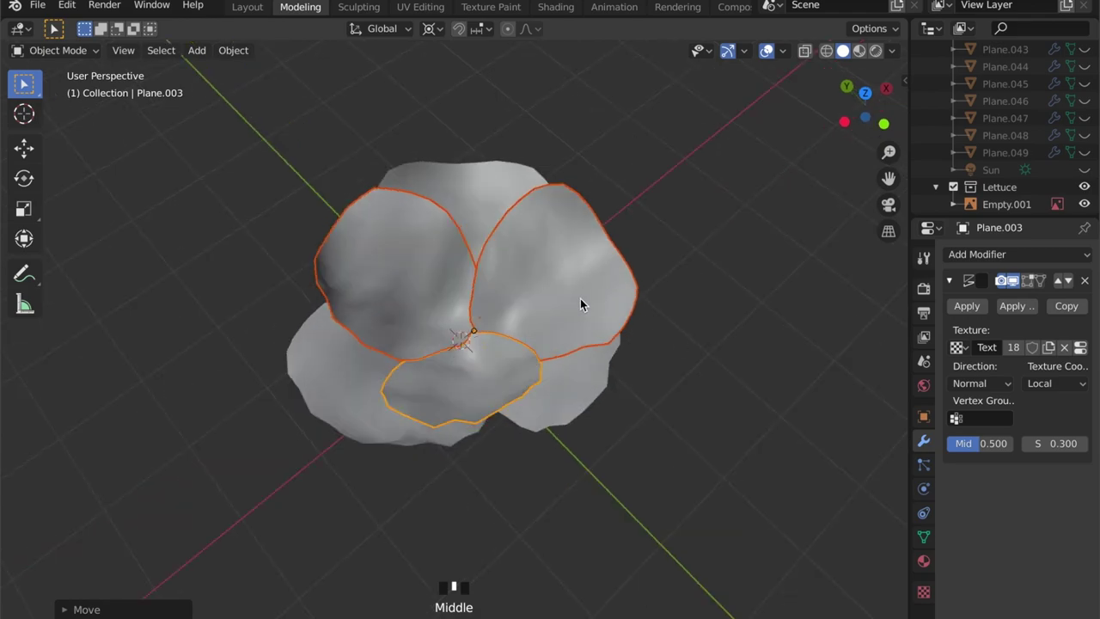
Step: Duplicate the second ring into a third, rotated around Z, shrunk flat and raised
{"action": "key", "text": "shift+d"}
{"action": "key", "text": "r"}
{"action": "key", "text": "z"}
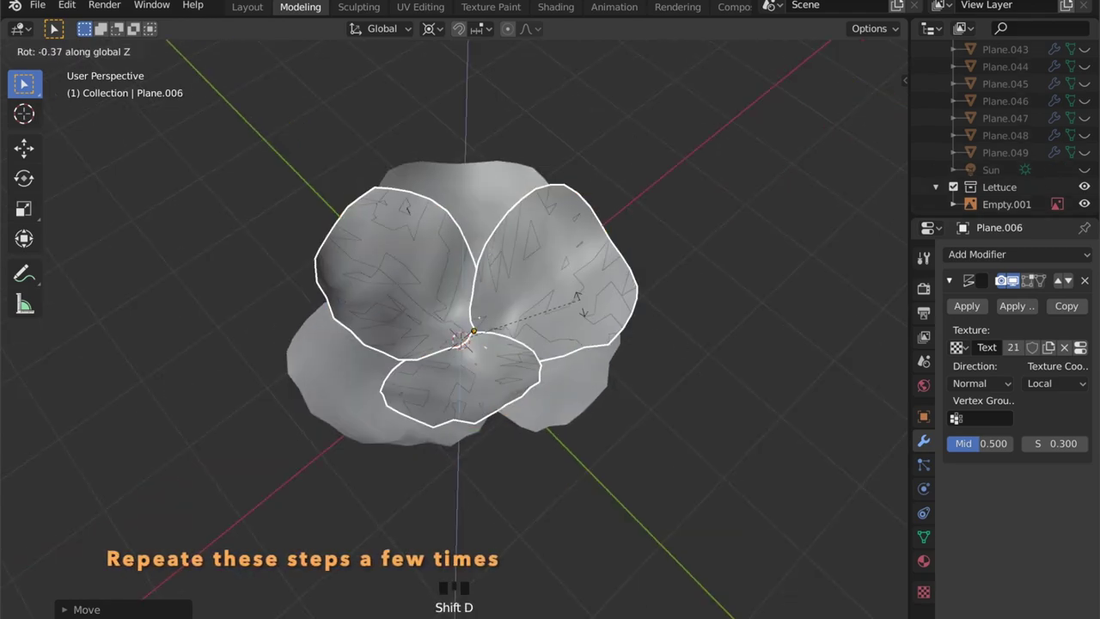
{"action": "left_click", "coordinate": [560, 421]}
{"action": "key", "text": "s"}
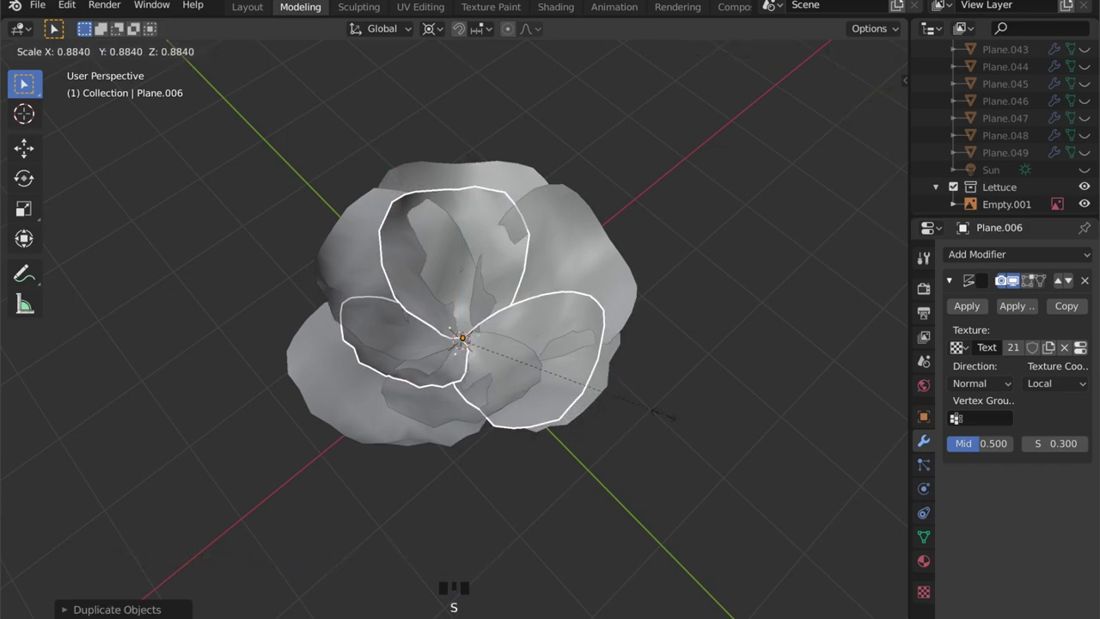
{"action": "key", "text": "shift+z"}
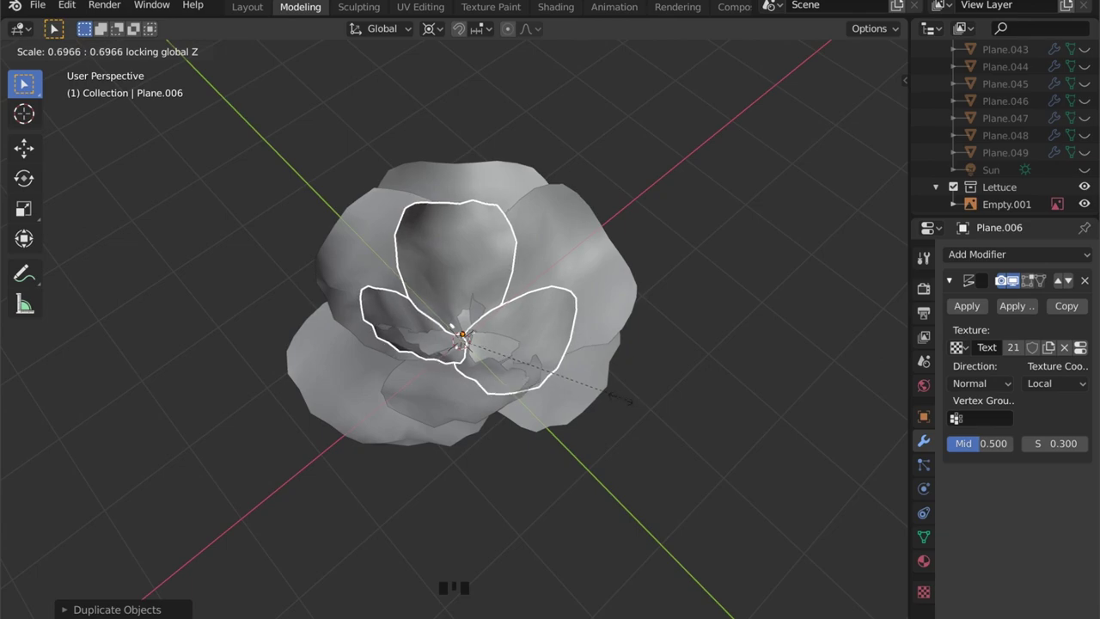
{"action": "left_click", "coordinate": [621, 397]}
{"action": "key", "text": "g"}
{"action": "key", "text": "z"}
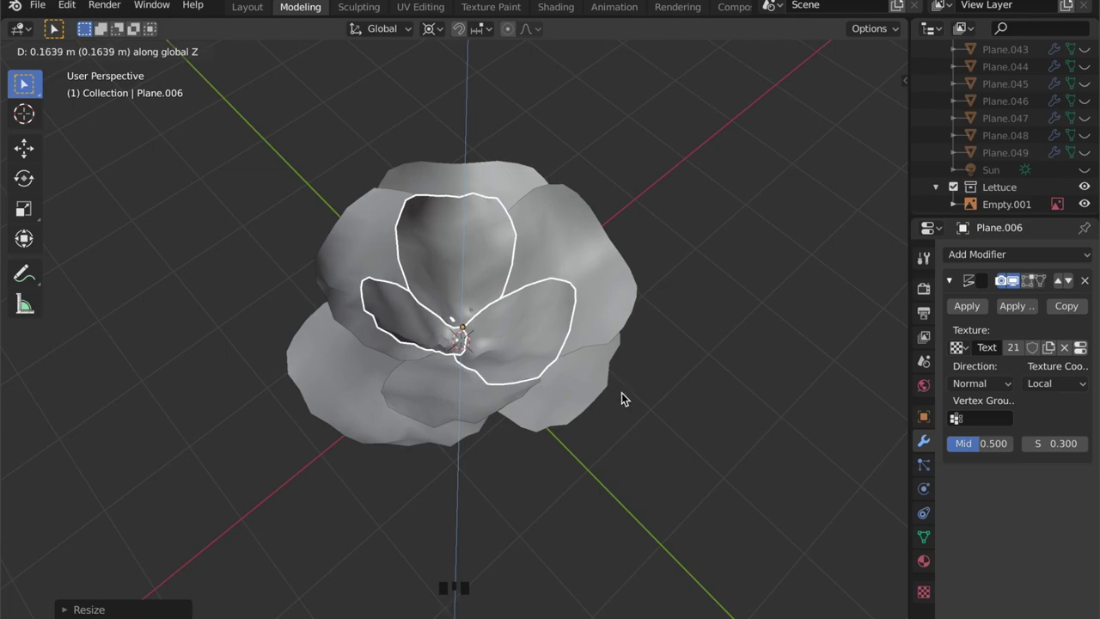
{"action": "left_click", "coordinate": [621, 393]}
Step: Duplicate the third ring, spread it flatter, raise it and shrink it to about 0.85
{"action": "key", "text": "shift+d"}
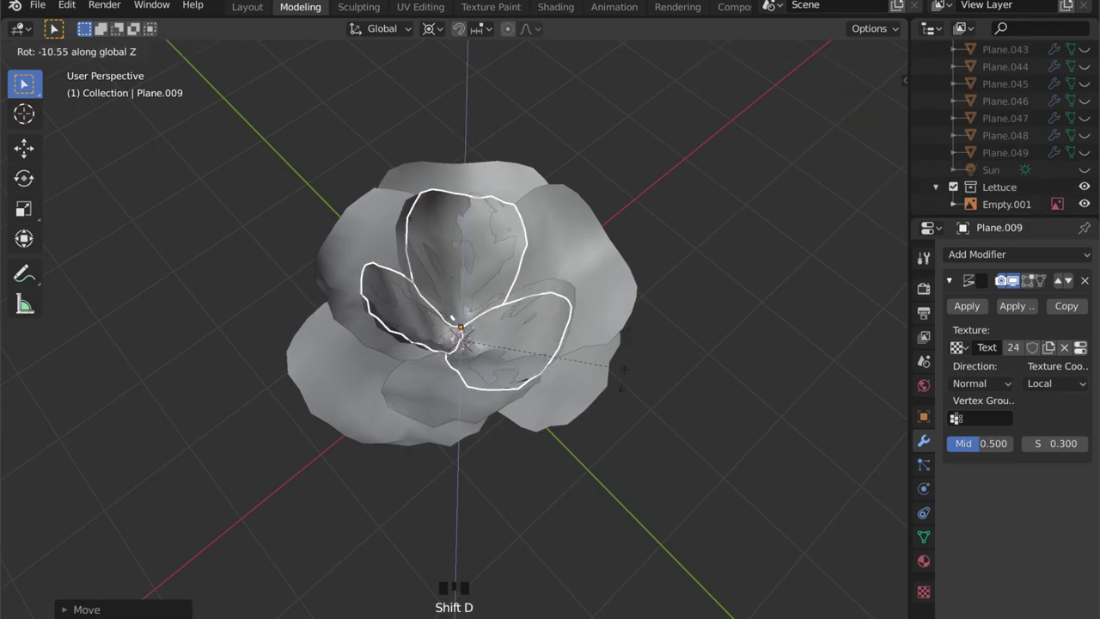
{"action": "left_click", "coordinate": [498, 432]}
{"action": "key", "text": "s"}
{"action": "key", "text": "shift+z"}
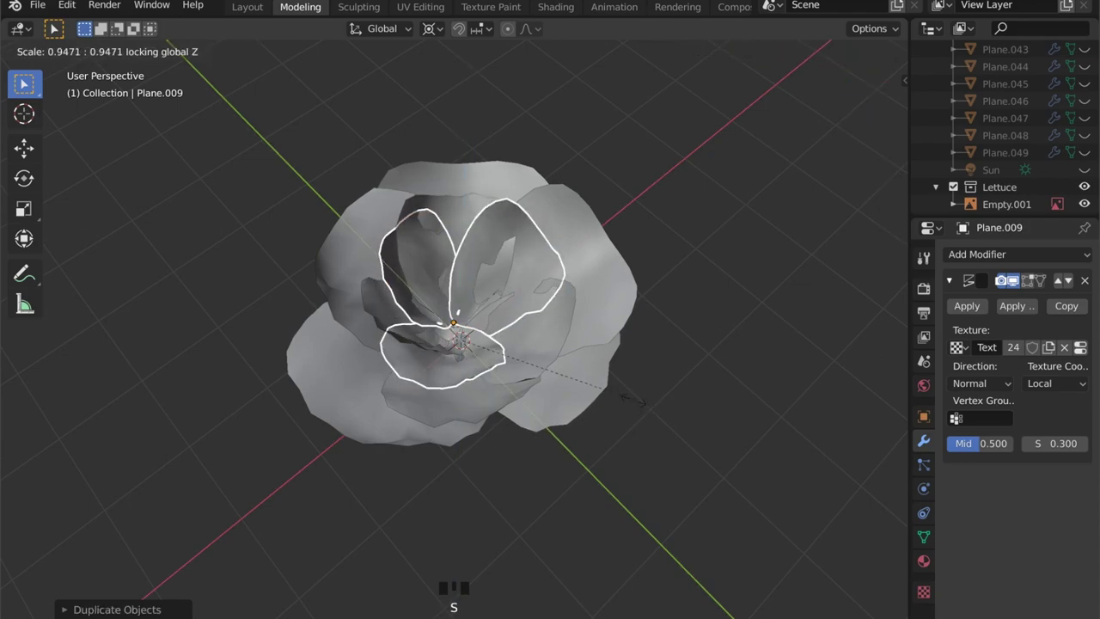
{"action": "left_click", "coordinate": [626, 400]}
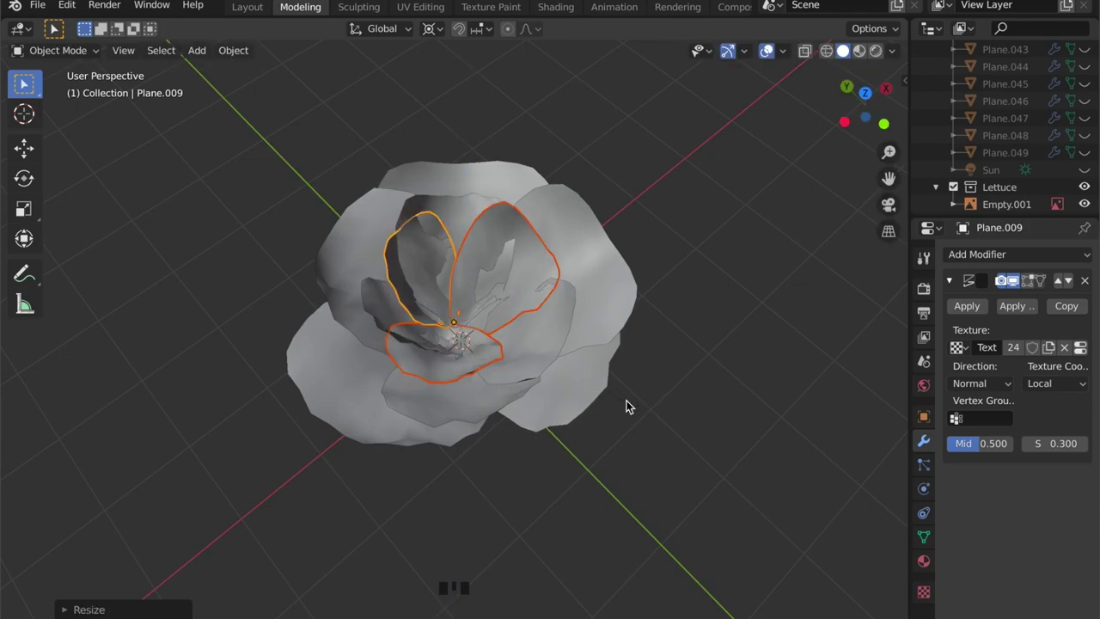
{"action": "key", "text": "g"}
{"action": "key", "text": "z"}
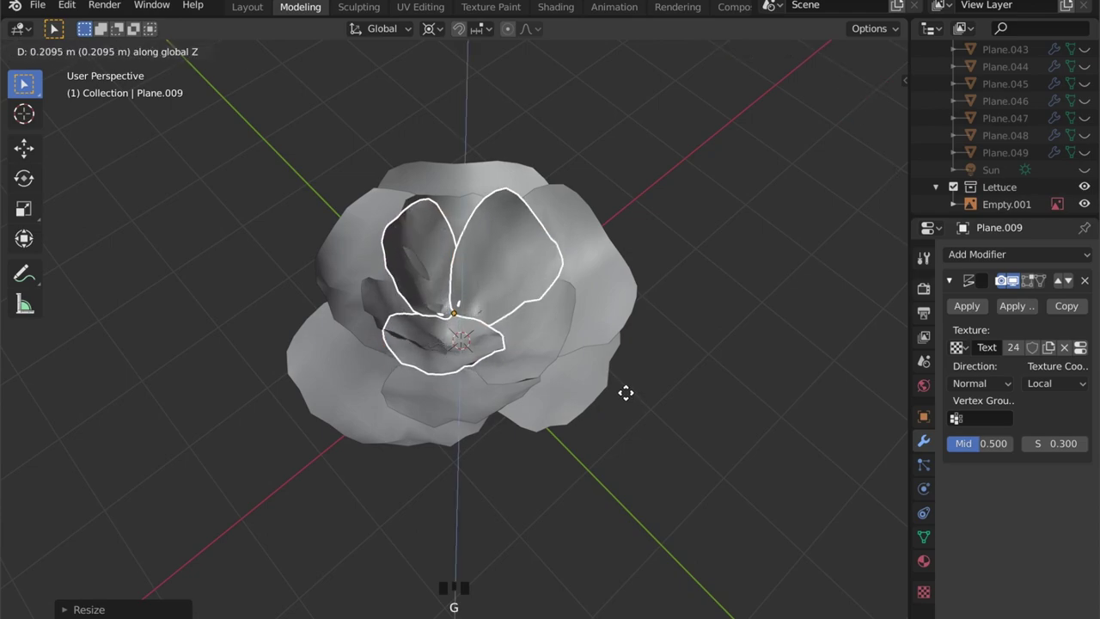
{"action": "left_click", "coordinate": [626, 394]}
{"action": "key", "text": "s"}
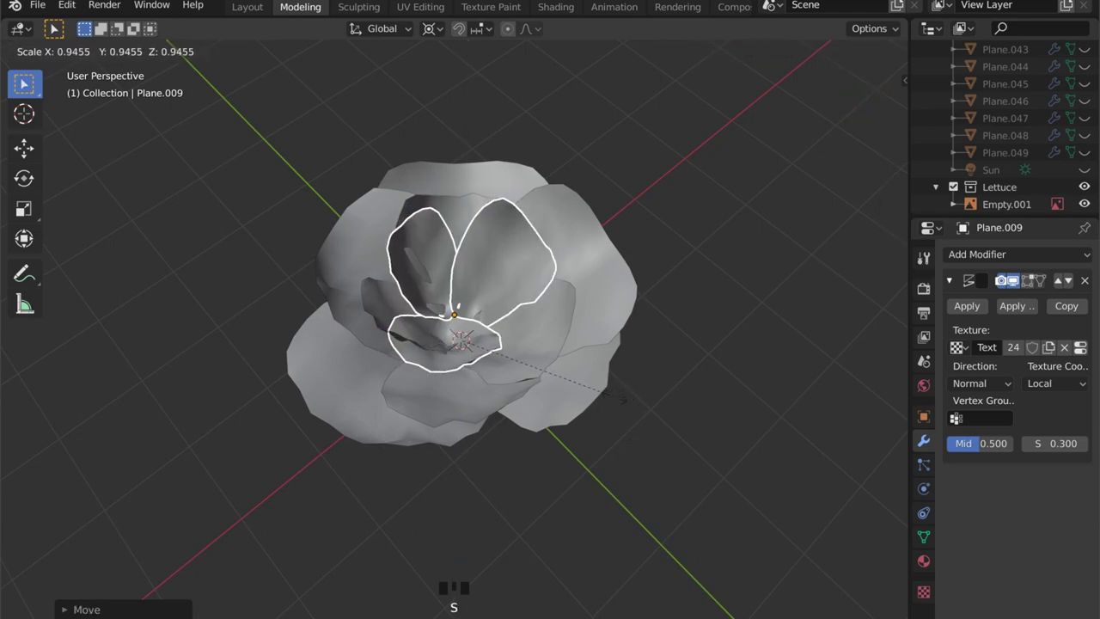
{"action": "left_click", "coordinate": [615, 402]}
{"action": "key", "text": "g"}
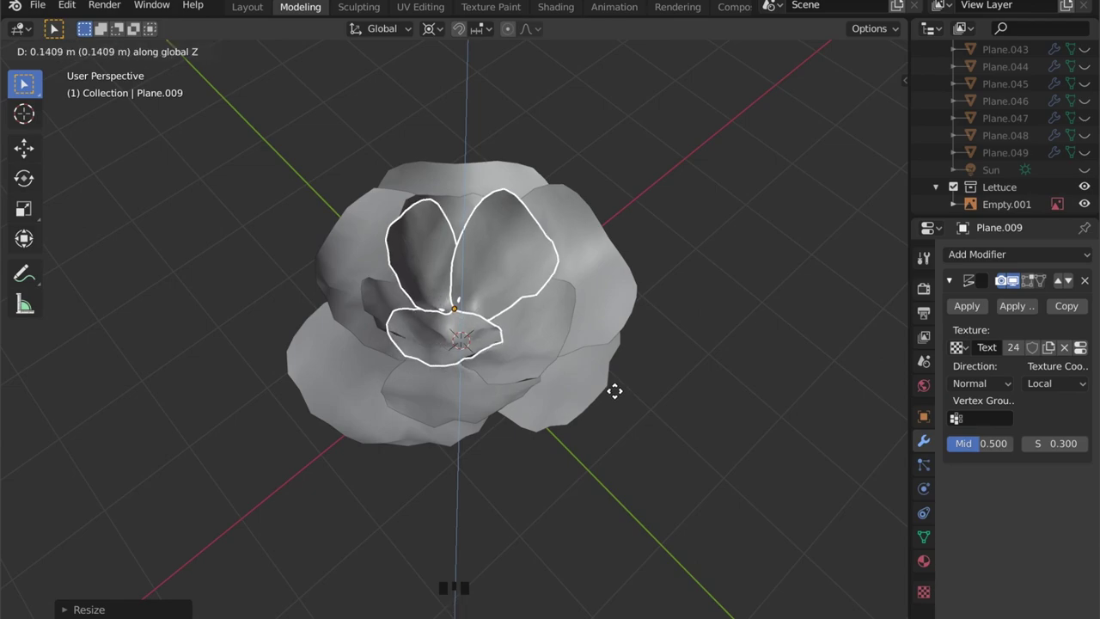
{"action": "left_click", "coordinate": [586, 386]}
Step: Turn the new petal ring around Z so it sits between the others
{"action": "middle_click_drag", "start_coordinate": [577, 395], "coordinate": [448, 333]}
{"action": "scroll", "coordinate": [571, 391], "scroll_direction": "up", "scroll_amount": 3}
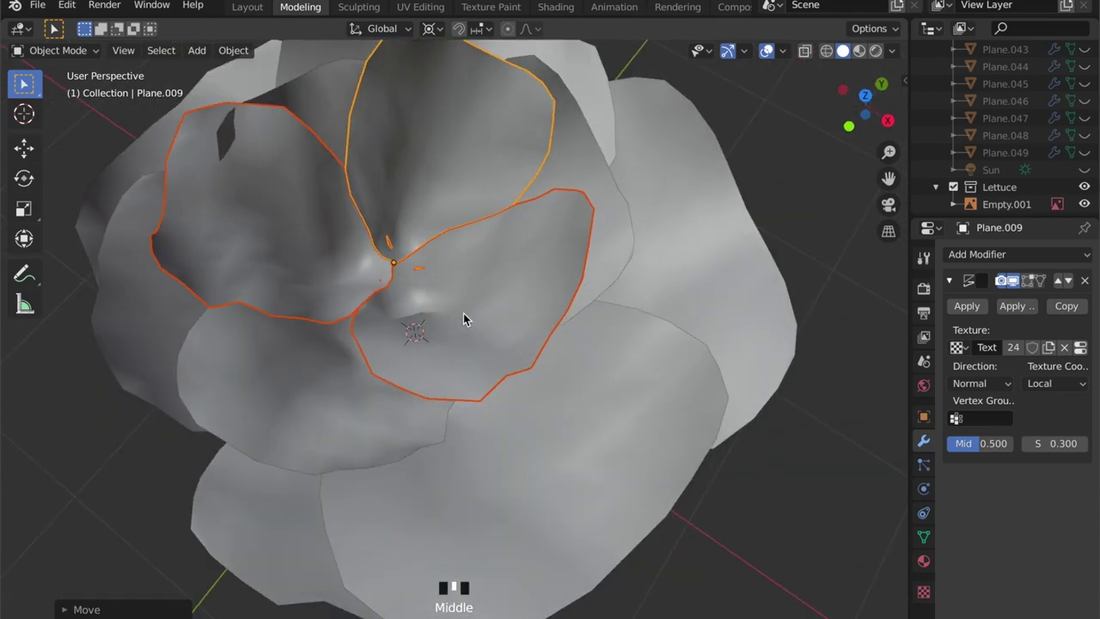
{"action": "key", "text": "r"}
{"action": "key", "text": "z"}
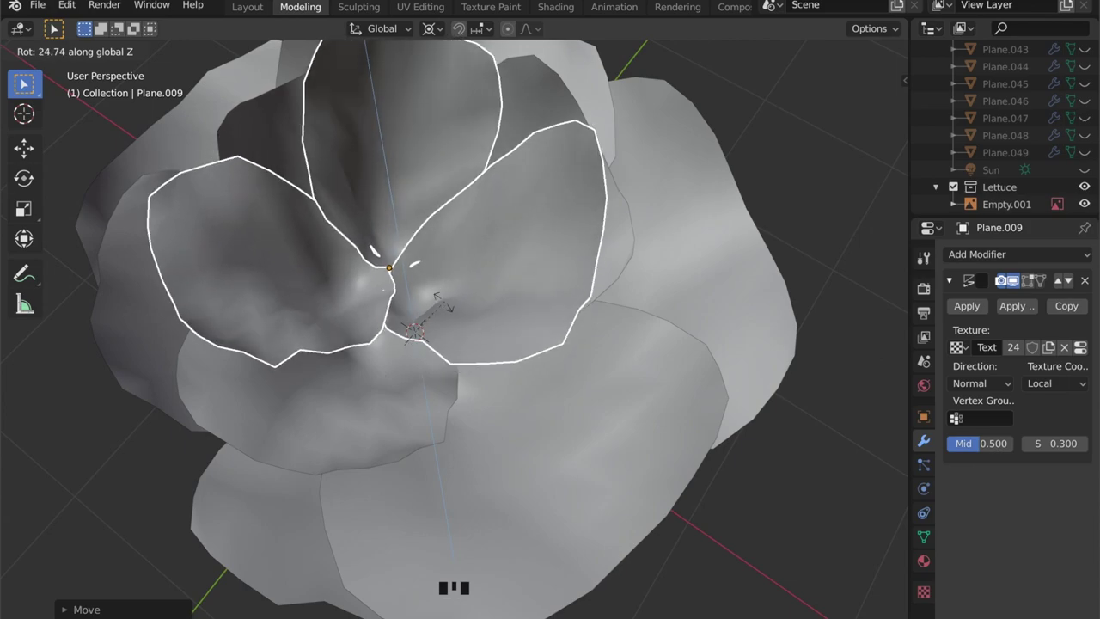
{"action": "left_click", "coordinate": [440, 304]}
{"action": "middle_click_drag", "start_coordinate": [442, 307], "coordinate": [461, 296]}
{"action": "scroll", "coordinate": [461, 292], "scroll_direction": "down", "scroll_amount": 2}
Step: Add another rotated petal duplicate, narrowing its spread, shrinking it evenly and raising it
{"action": "key", "text": "shift+d"}
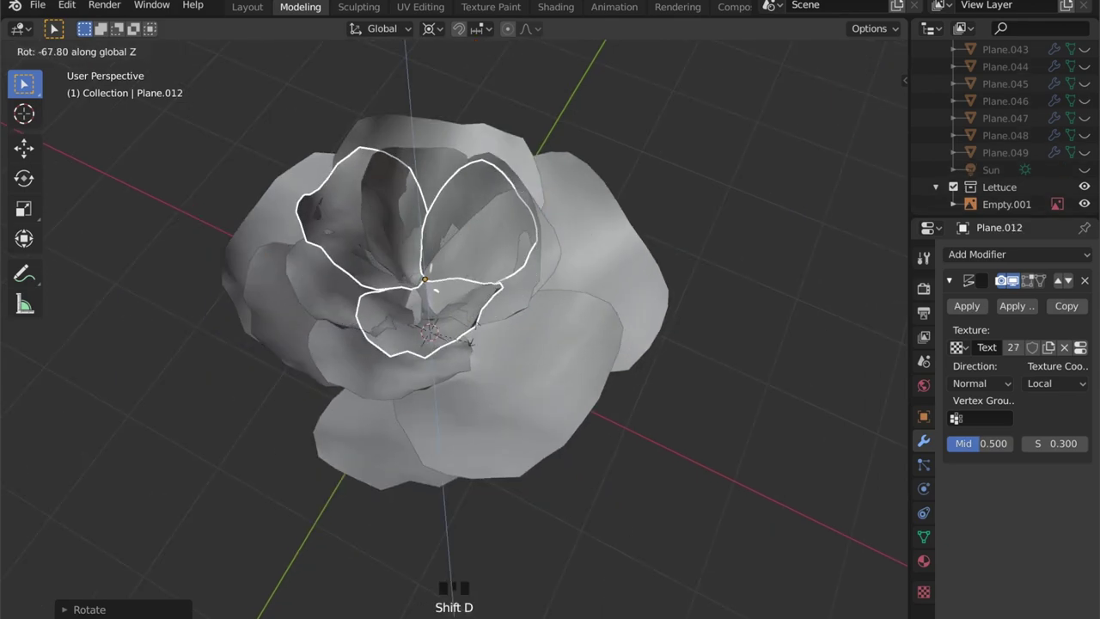
{"action": "left_click", "coordinate": [472, 335]}
{"action": "key", "text": "s"}
{"action": "key", "text": "shift+z"}
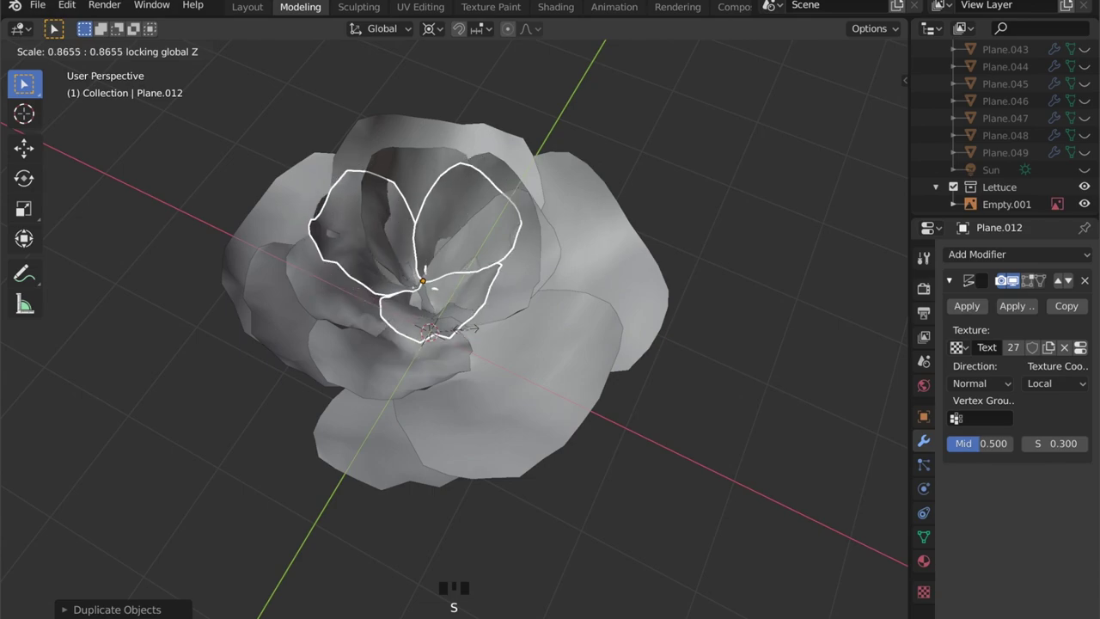
{"action": "left_click", "coordinate": [462, 333]}
{"action": "key", "text": "s"}
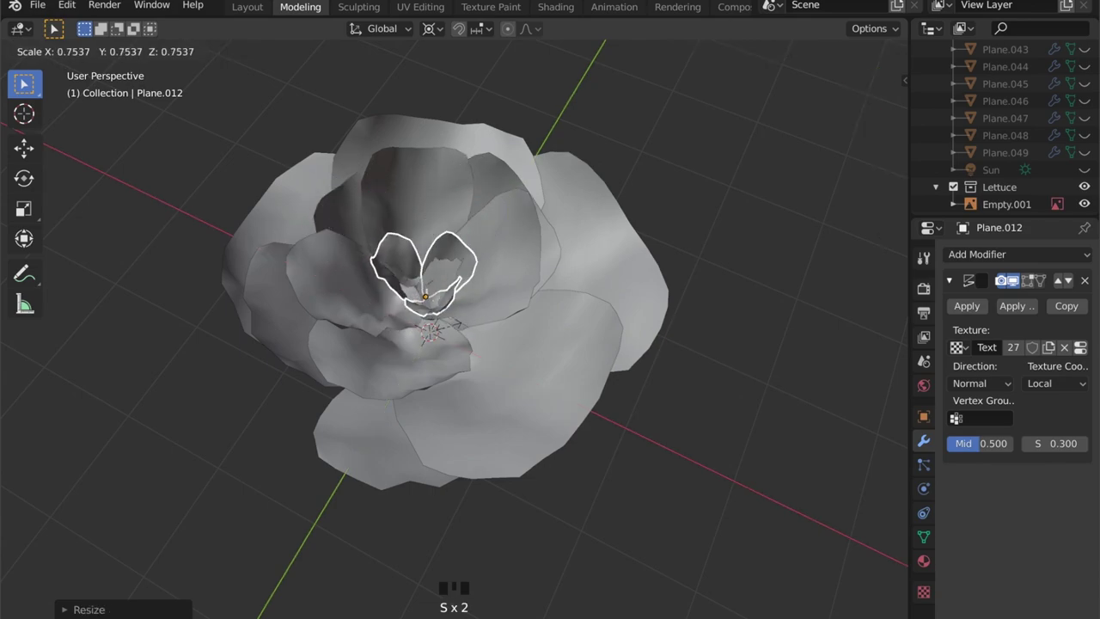
{"action": "left_click", "coordinate": [450, 330]}
{"action": "key", "text": "g"}
{"action": "key", "text": "z"}
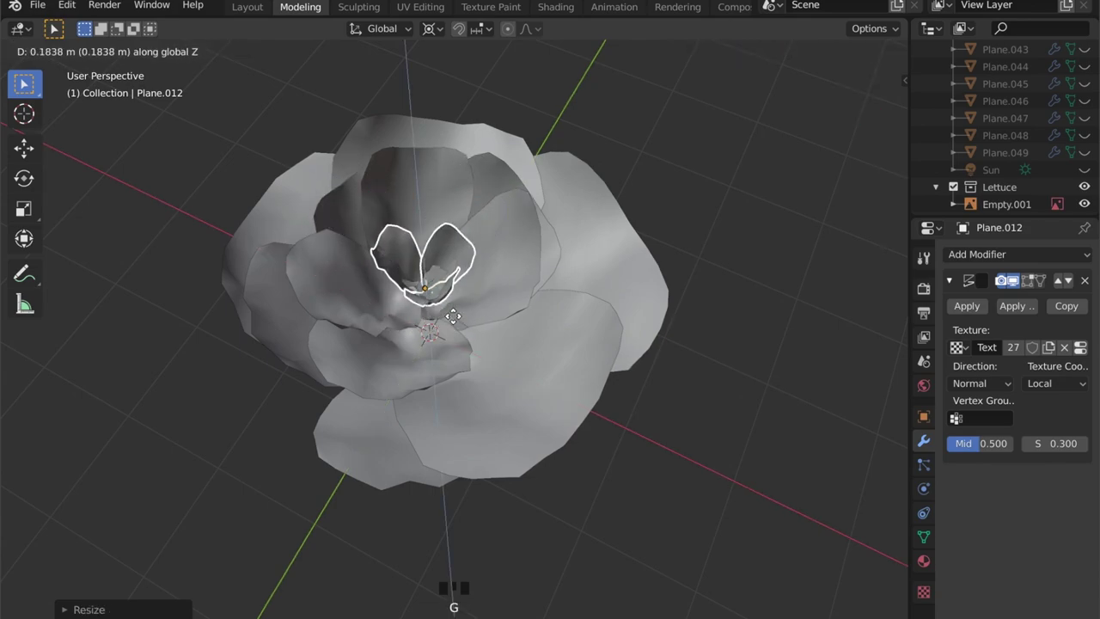
{"action": "left_click", "coordinate": [454, 315]}
{"action": "middle_click_drag", "start_coordinate": [455, 314], "coordinate": [524, 310]}
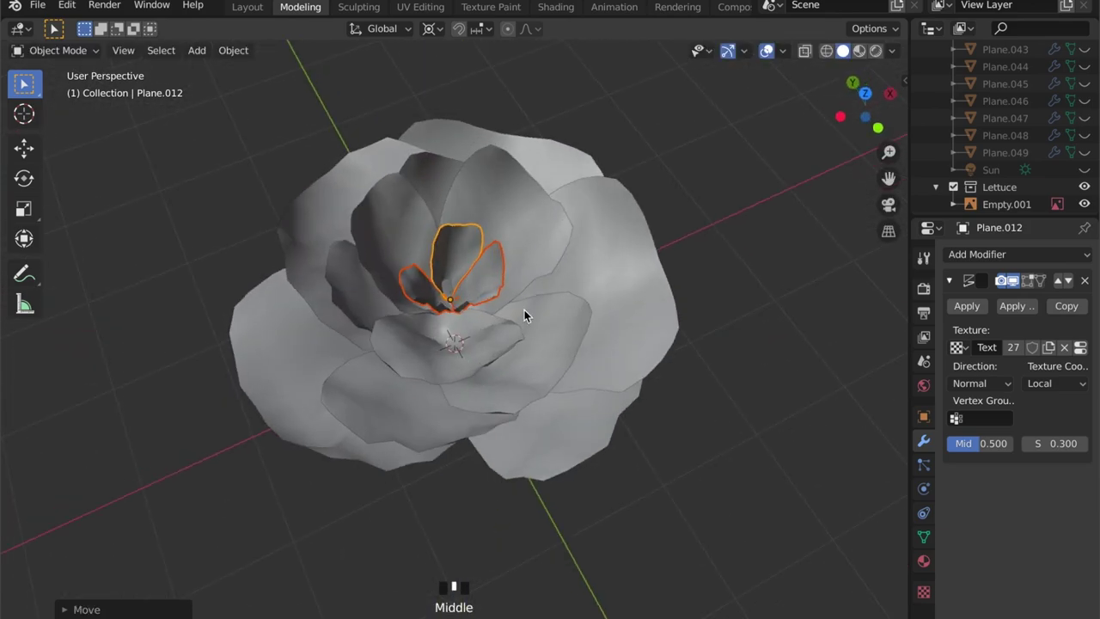
{"action": "scroll", "coordinate": [513, 305], "scroll_direction": "up", "scroll_amount": 3}
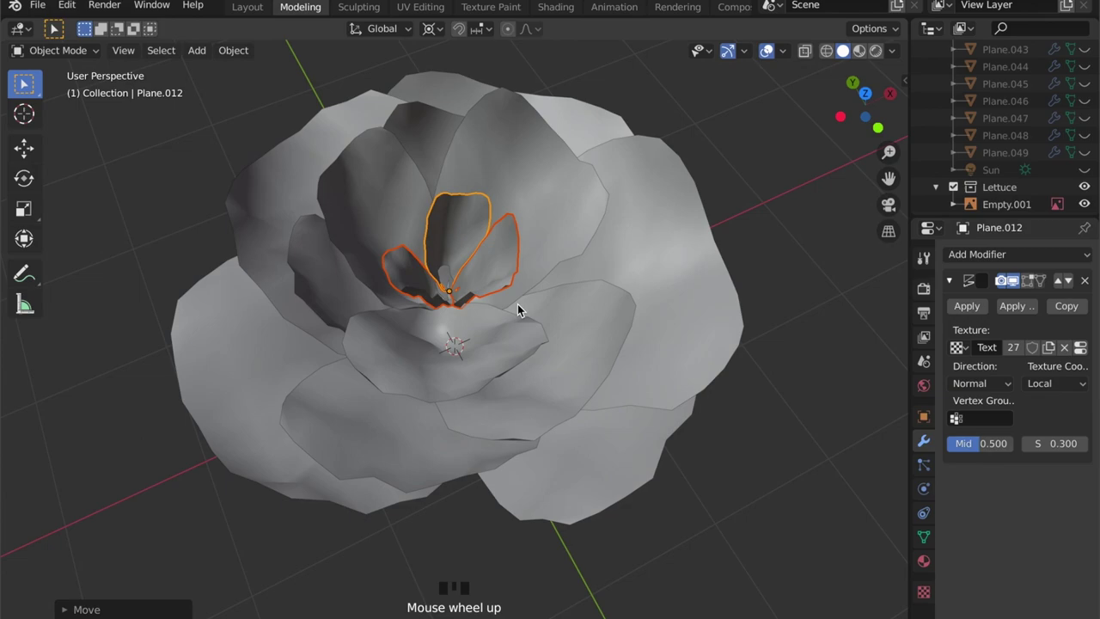
Step: Duplicate the small petals, turn the copy around Z, shrink it and lift it
{"action": "key", "text": "shift+d"}
{"action": "key", "text": "r"}
{"action": "key", "text": "z"}
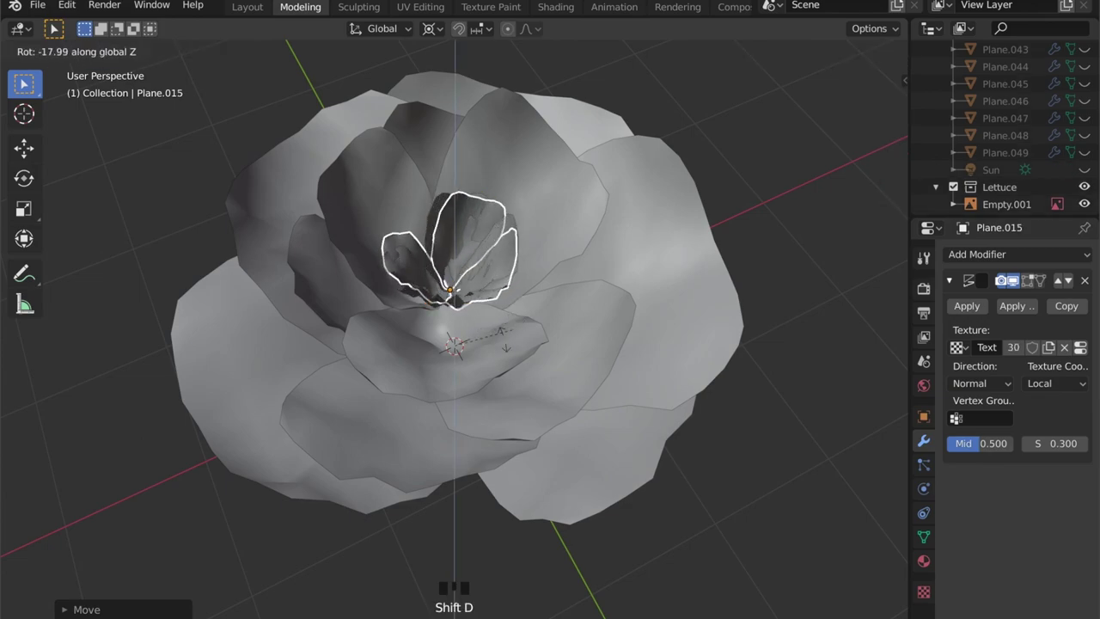
{"action": "left_click", "coordinate": [512, 363]}
{"action": "key", "text": "s"}
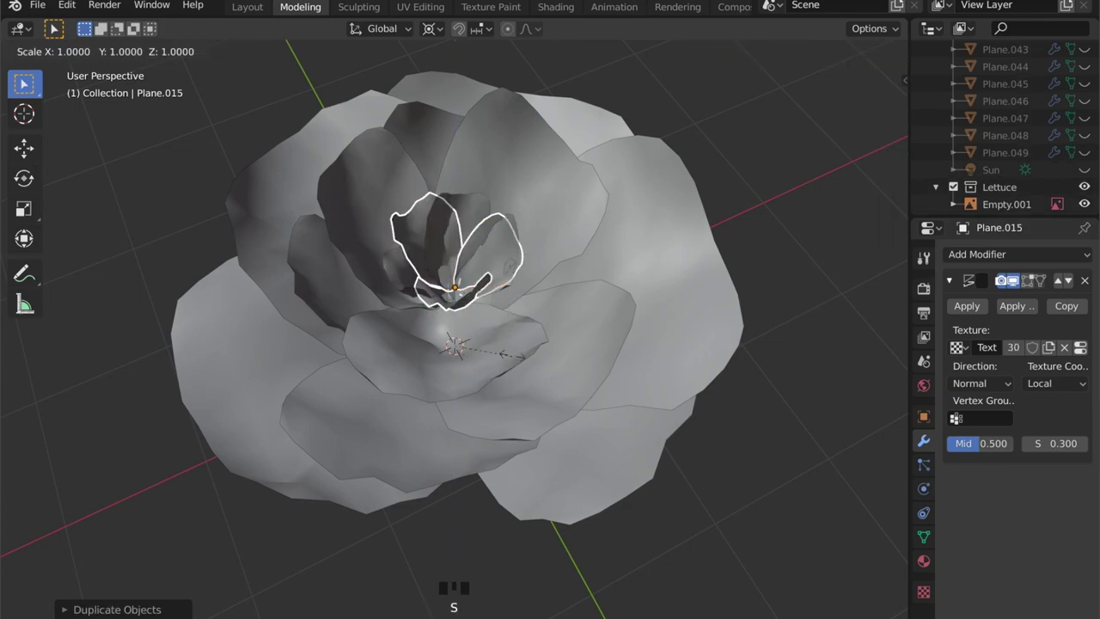
{"action": "left_click", "coordinate": [493, 350]}
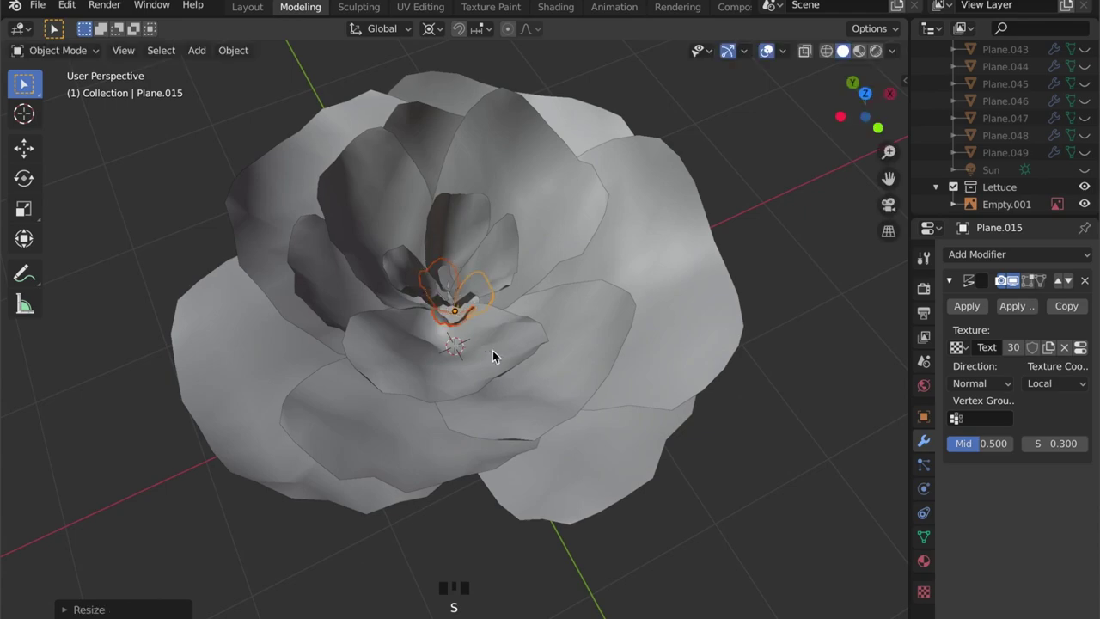
{"action": "key", "text": "g"}
{"action": "key", "text": "z"}
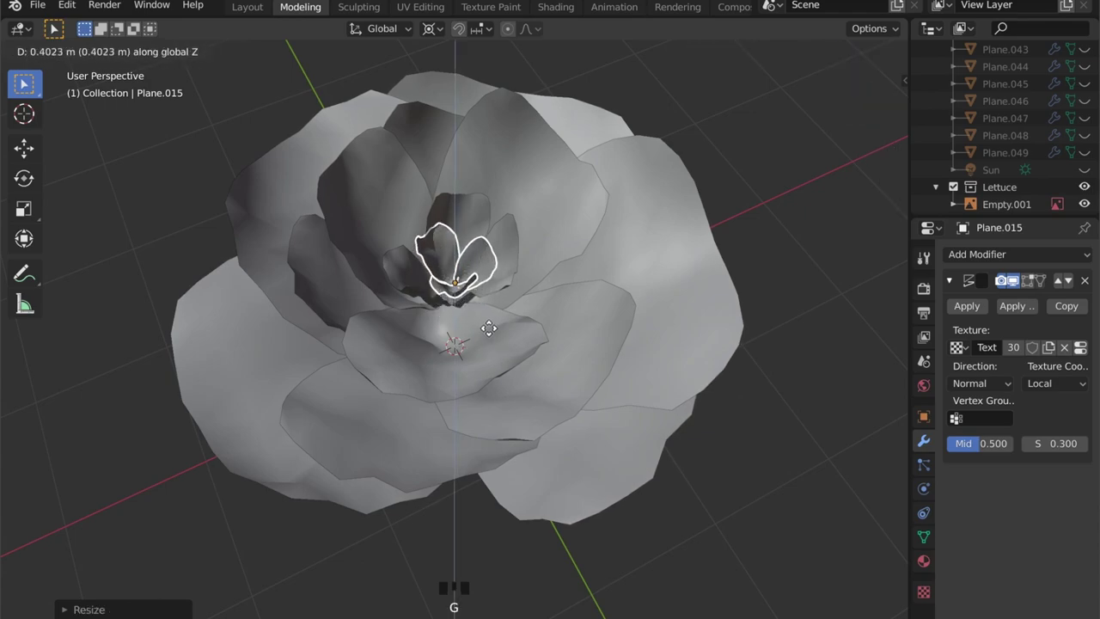
{"action": "left_click", "coordinate": [488, 326]}
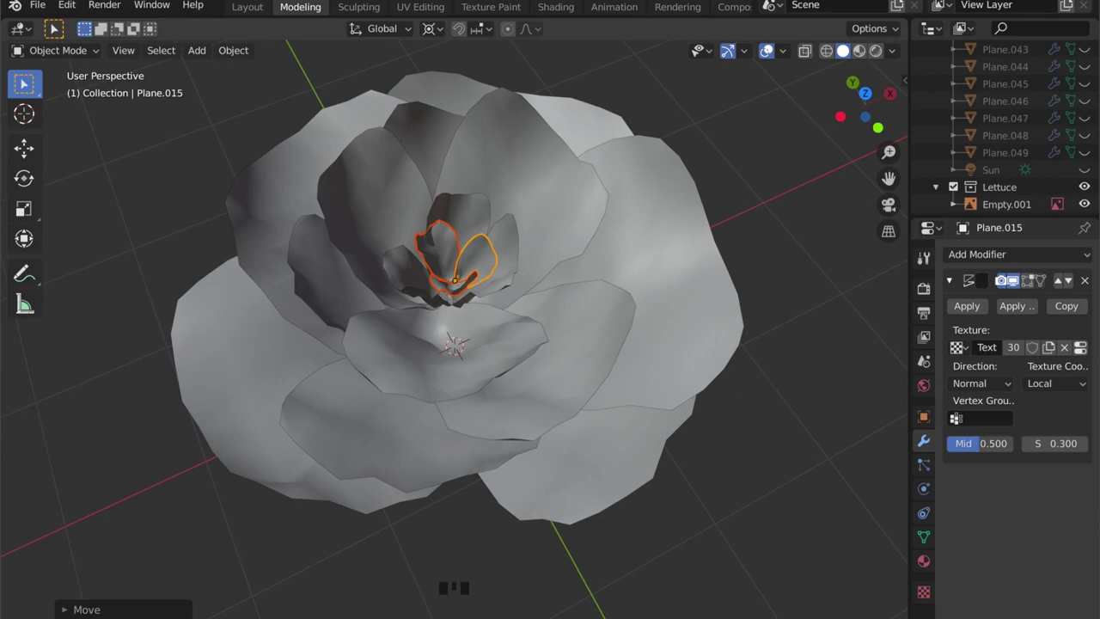
Step: Tighten the innermost petals' spread, then fine-tune their height, rotation and size
{"action": "key", "text": "s"}
{"action": "key", "text": "shift+z"}
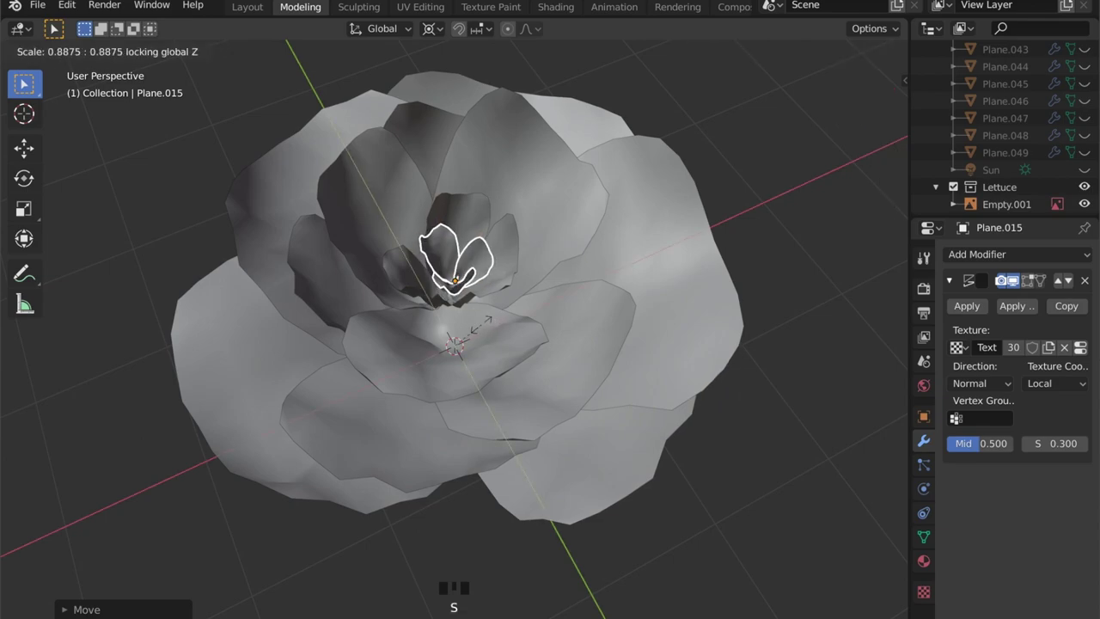
{"action": "left_click", "coordinate": [482, 327]}
{"action": "key", "text": "g"}
{"action": "key", "text": "z"}
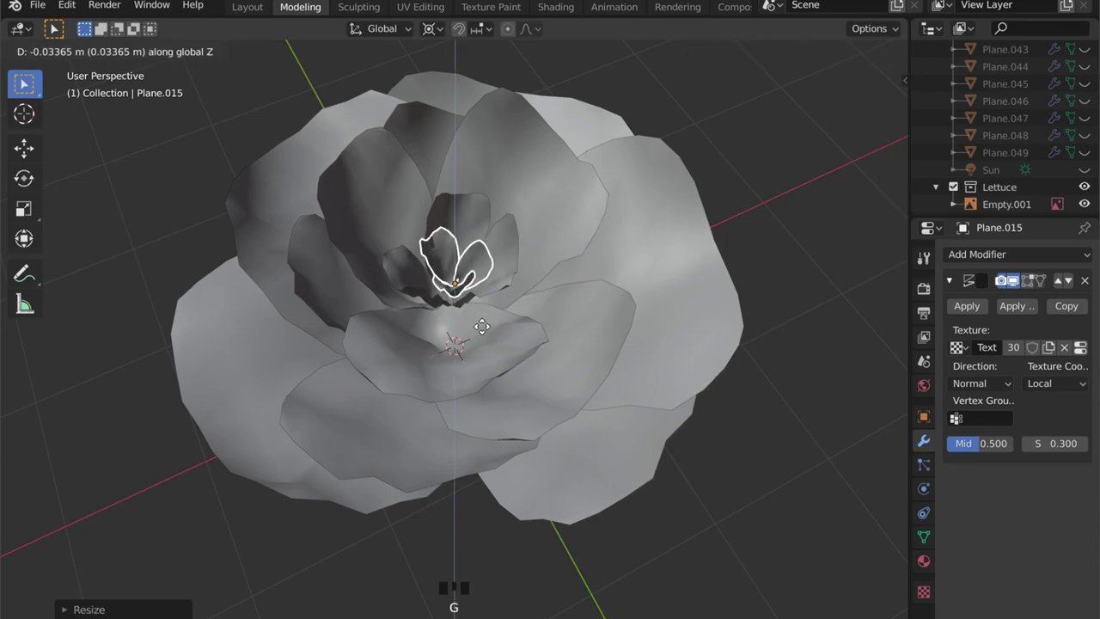
{"action": "left_click", "coordinate": [482, 326]}
{"action": "key", "text": "r"}
{"action": "key", "text": "z"}
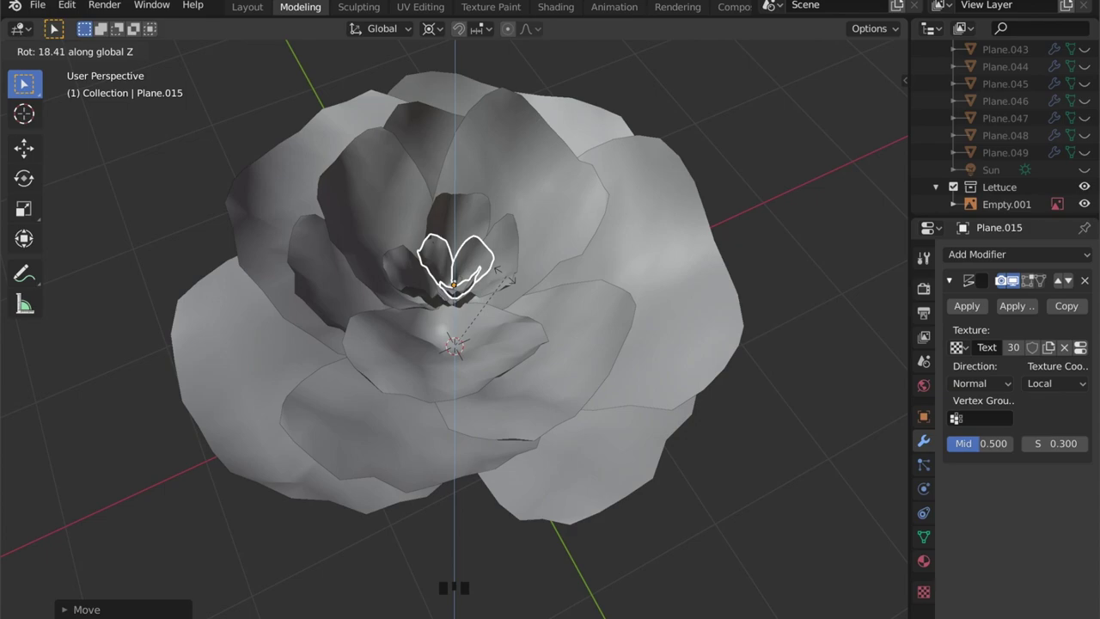
{"action": "left_click", "coordinate": [504, 280]}
{"action": "key", "text": "s"}
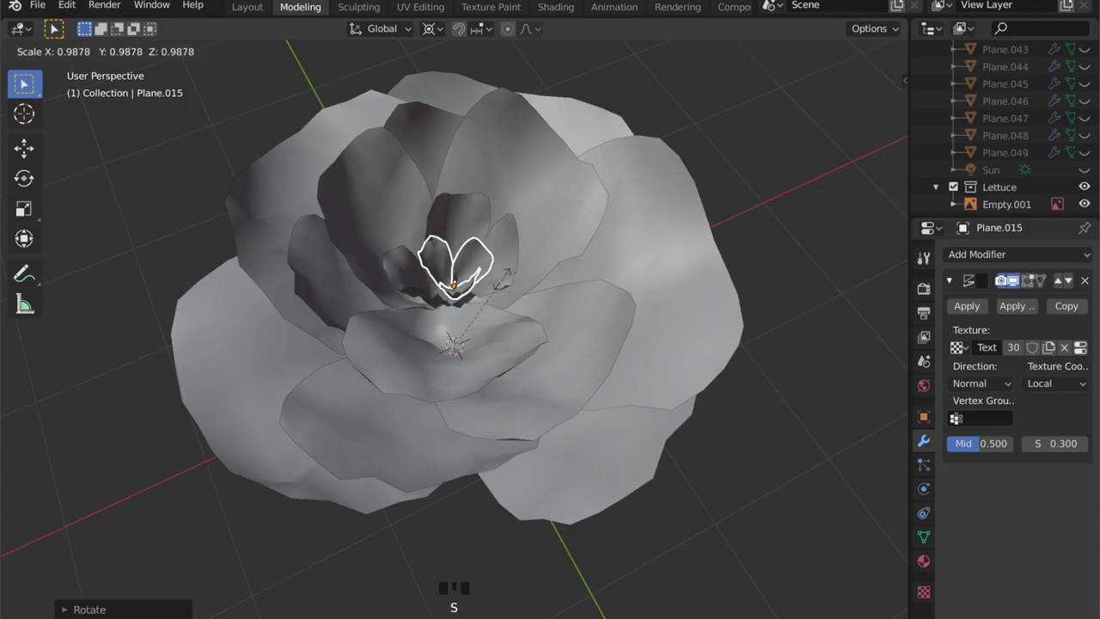
{"action": "left_click", "coordinate": [503, 276]}
{"action": "key", "text": "g"}
{"action": "key", "text": "z"}
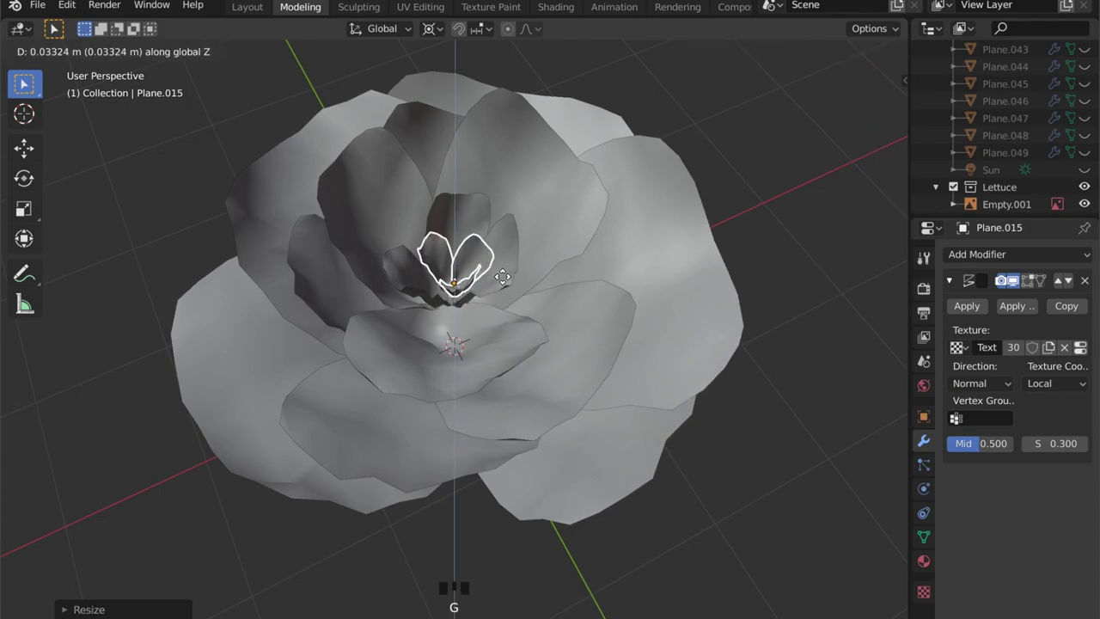
{"action": "left_click", "coordinate": [503, 275]}
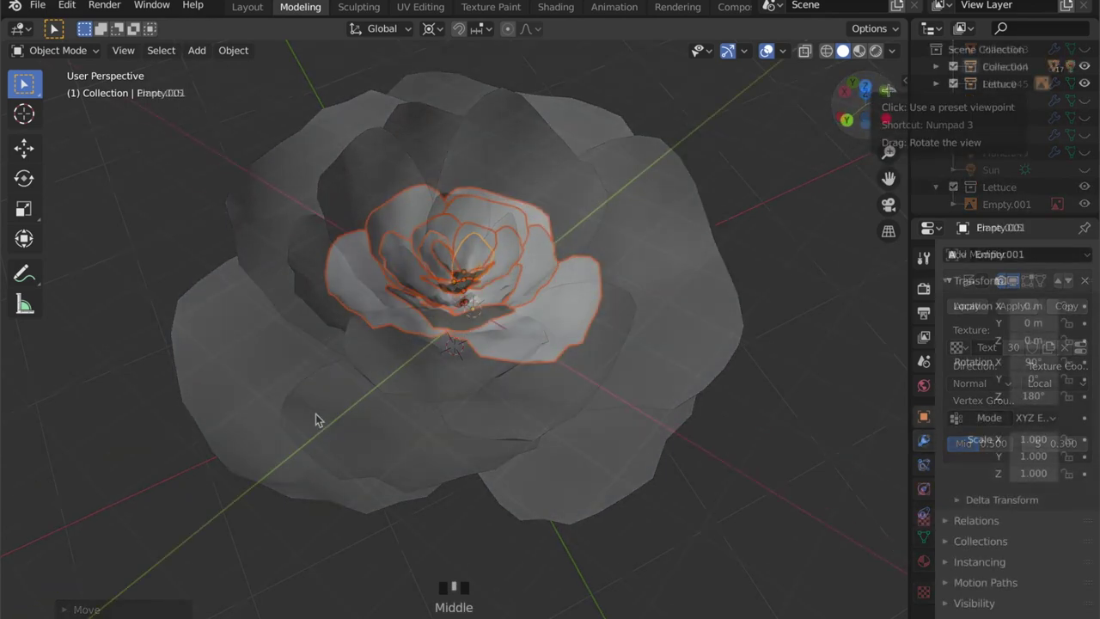
{"action": "middle_click_drag", "start_coordinate": [315, 417], "coordinate": [623, 320]}
{"action": "left_click", "coordinate": [603, 337]}
{"action": "scroll", "coordinate": [606, 320], "scroll_direction": "up", "scroll_amount": 1}
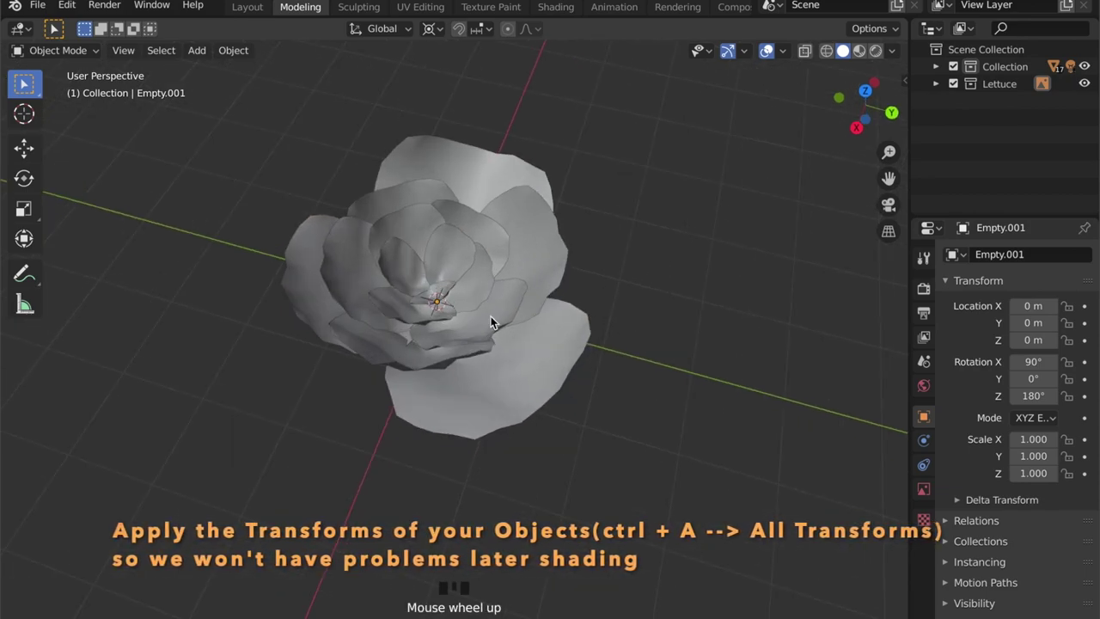
{"action": "scroll", "coordinate": [473, 346], "scroll_direction": "down", "scroll_amount": 2}
{"action": "left_click", "coordinate": [486, 348]}
{"action": "middle_click_drag", "start_coordinate": [495, 399], "coordinate": [523, 396]}
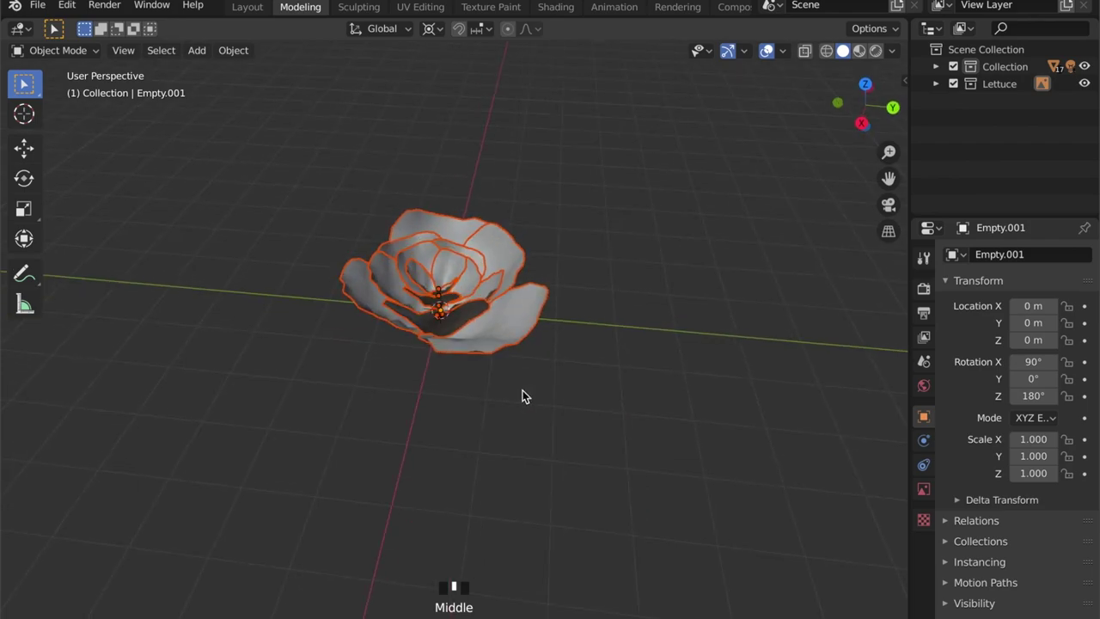
{"action": "key", "text": "ctrl+a"}
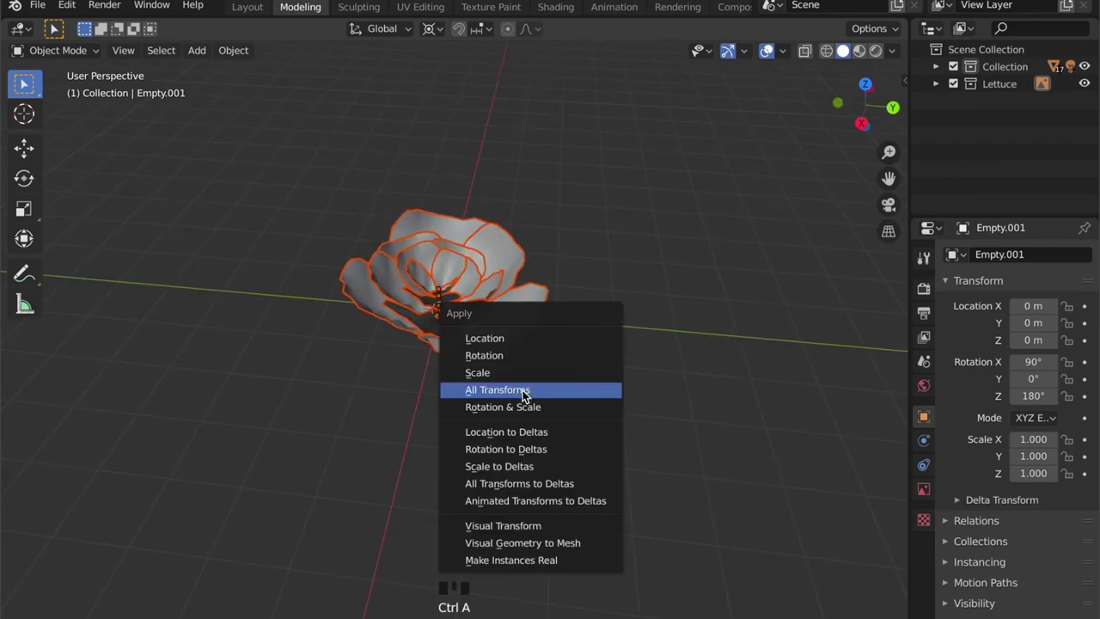
{"action": "left_click", "coordinate": [522, 391]}
{"action": "middle_click_drag", "start_coordinate": [527, 373], "coordinate": [602, 365]}
{"action": "left_click", "coordinate": [602, 366]}
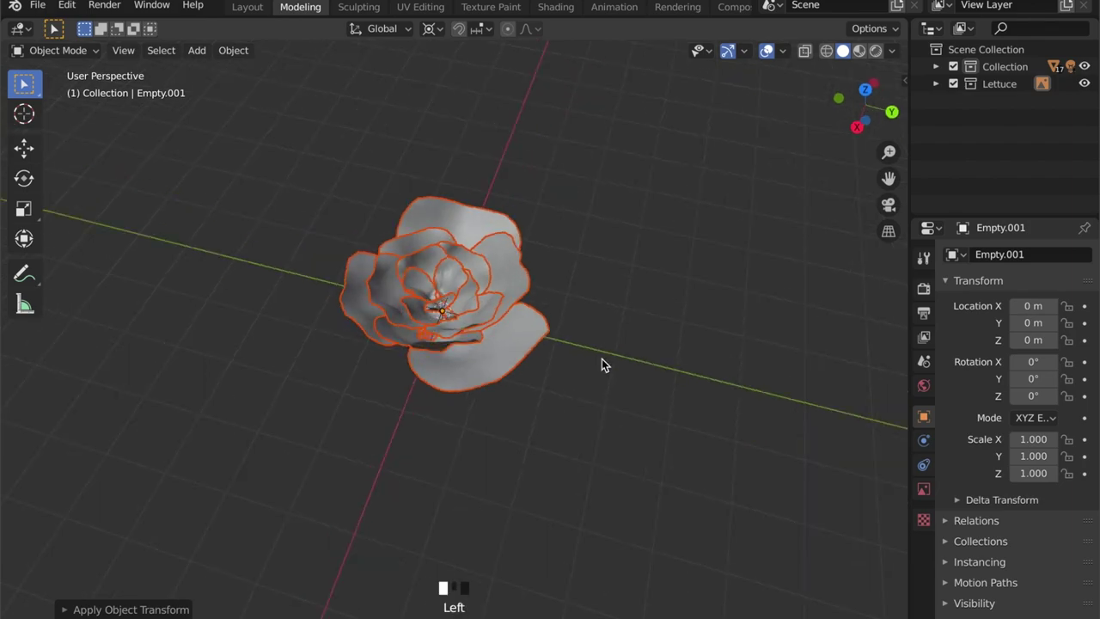
{"action": "middle_click_drag", "start_coordinate": [604, 321], "coordinate": [576, 260]}
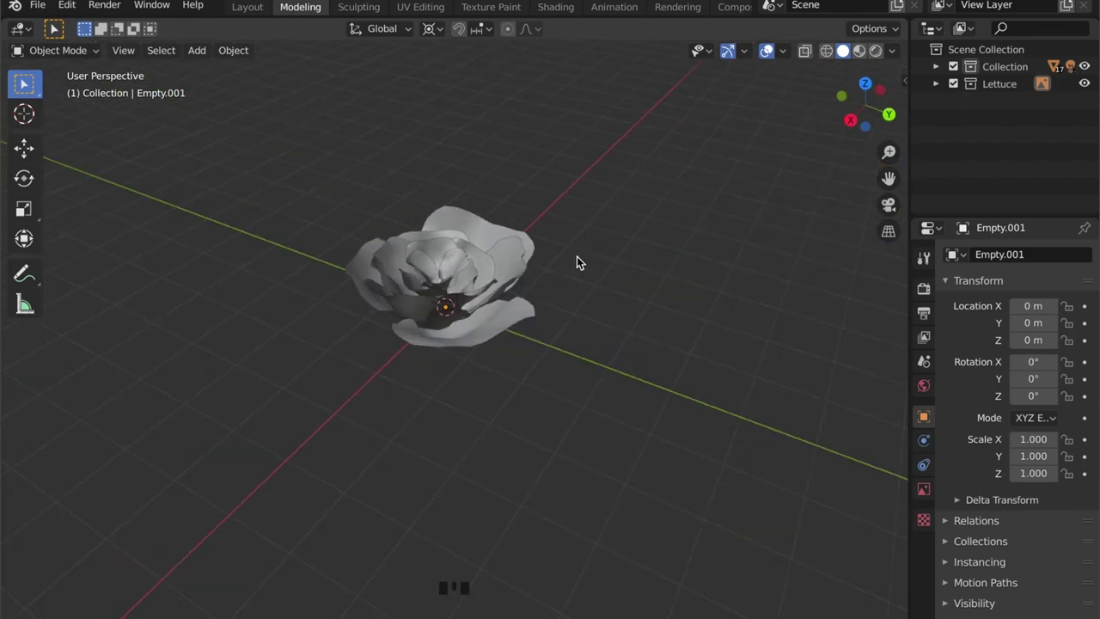
{"action": "scroll", "coordinate": [576, 260], "scroll_direction": "up", "scroll_amount": 2}
Step: Create a new material for the chosen leaf in the Shading workspace
{"action": "left_click", "coordinate": [555, 6]}
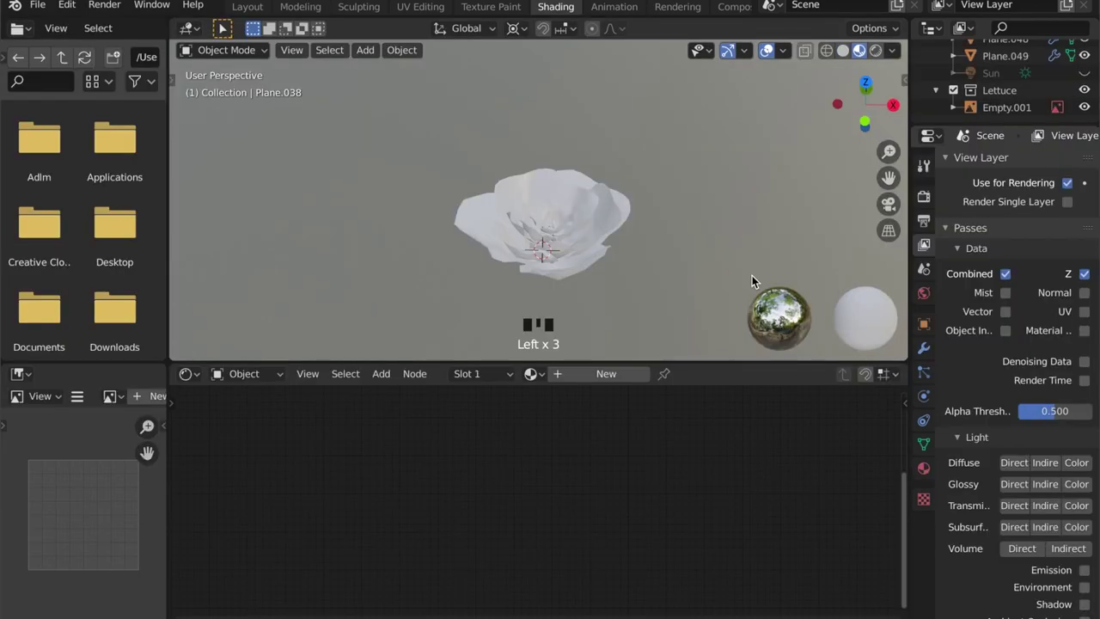
{"action": "left_click", "coordinate": [557, 375]}
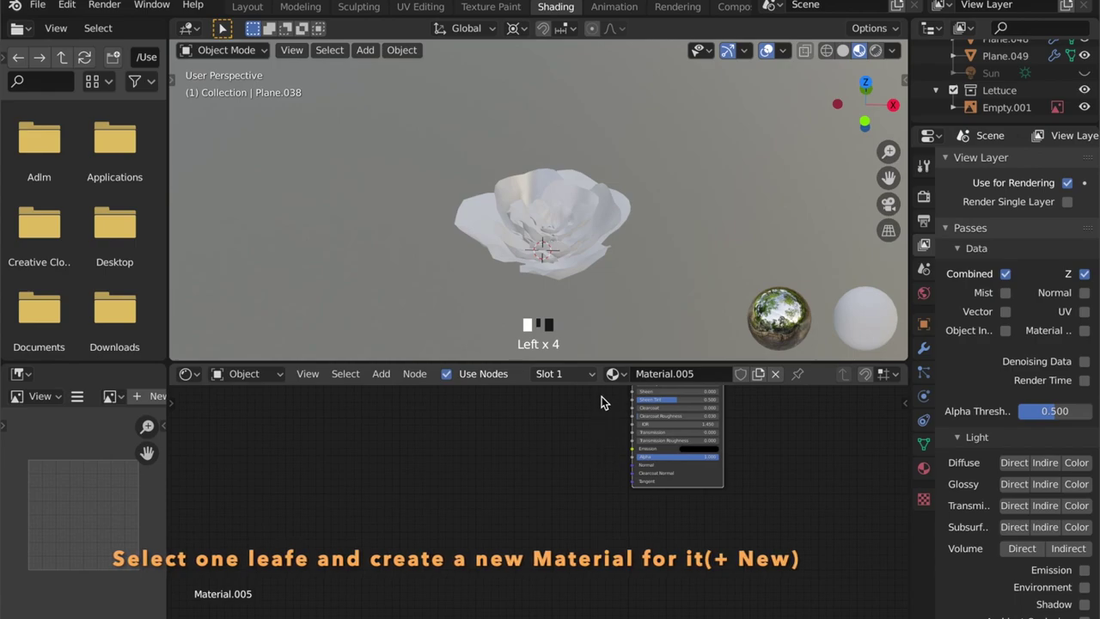
{"action": "scroll", "coordinate": [600, 412], "scroll_direction": "down", "scroll_amount": 4}
{"action": "middle_click_drag", "start_coordinate": [600, 418], "coordinate": [569, 486], "text": "shift"}
Step: Add Texture Coordinate and Mapping nodes, feeding Generated into Mapping's Vector
{"action": "key", "text": "shift+a"}
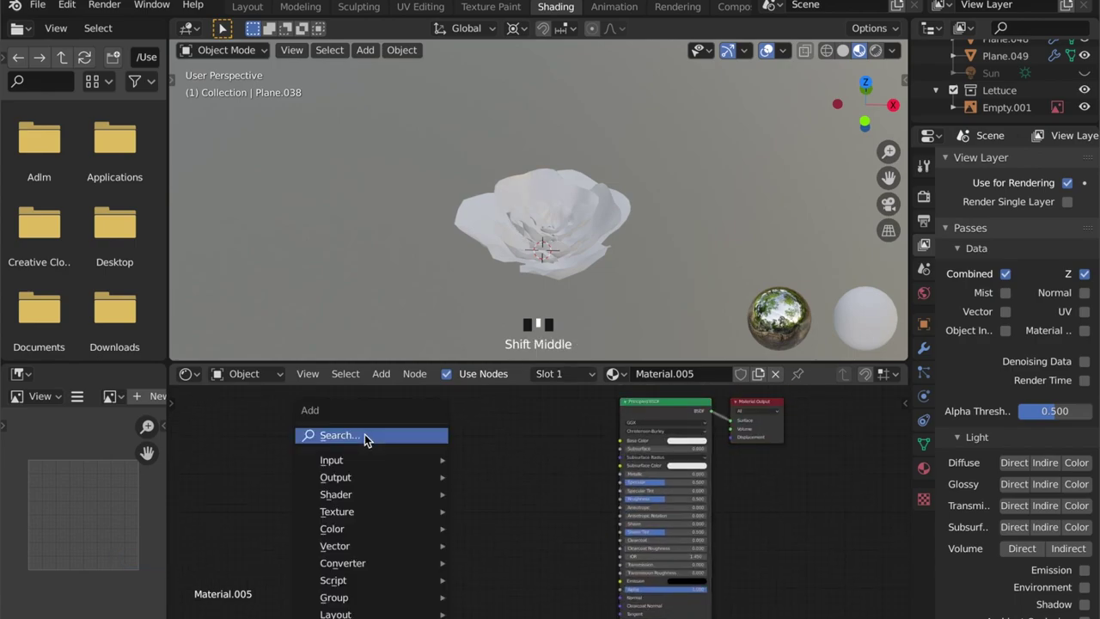
{"action": "left_click", "coordinate": [364, 436]}
{"action": "type", "text": "text"}
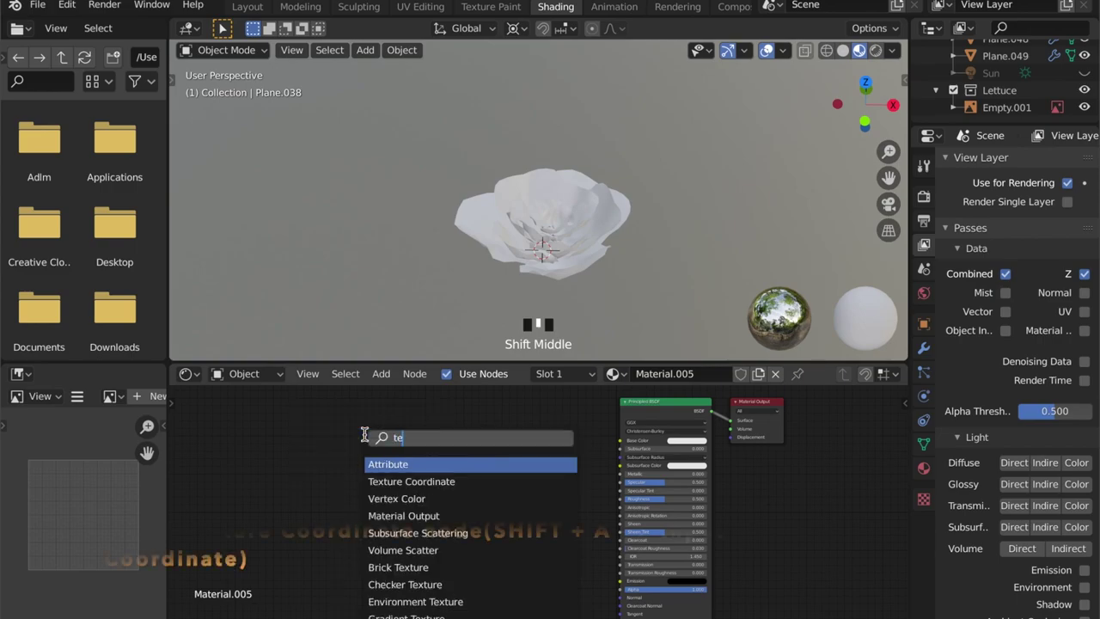
{"action": "left_click", "coordinate": [410, 463]}
{"action": "left_click", "coordinate": [258, 451]}
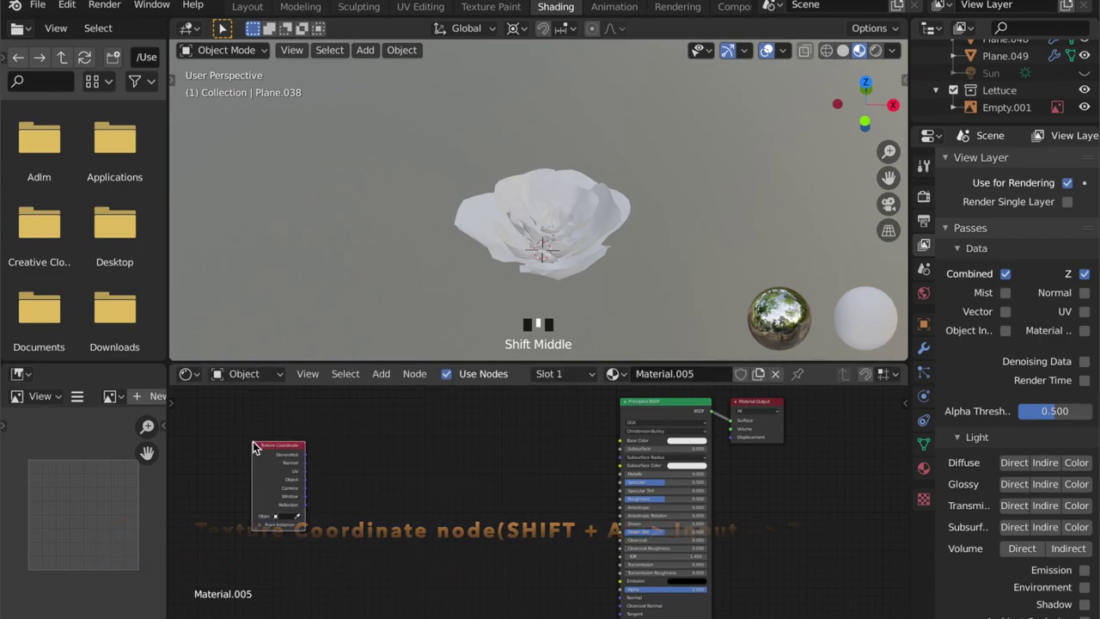
{"action": "key", "text": "shift+a"}
{"action": "left_click", "coordinate": [381, 446]}
{"action": "type", "text": "mapp"}
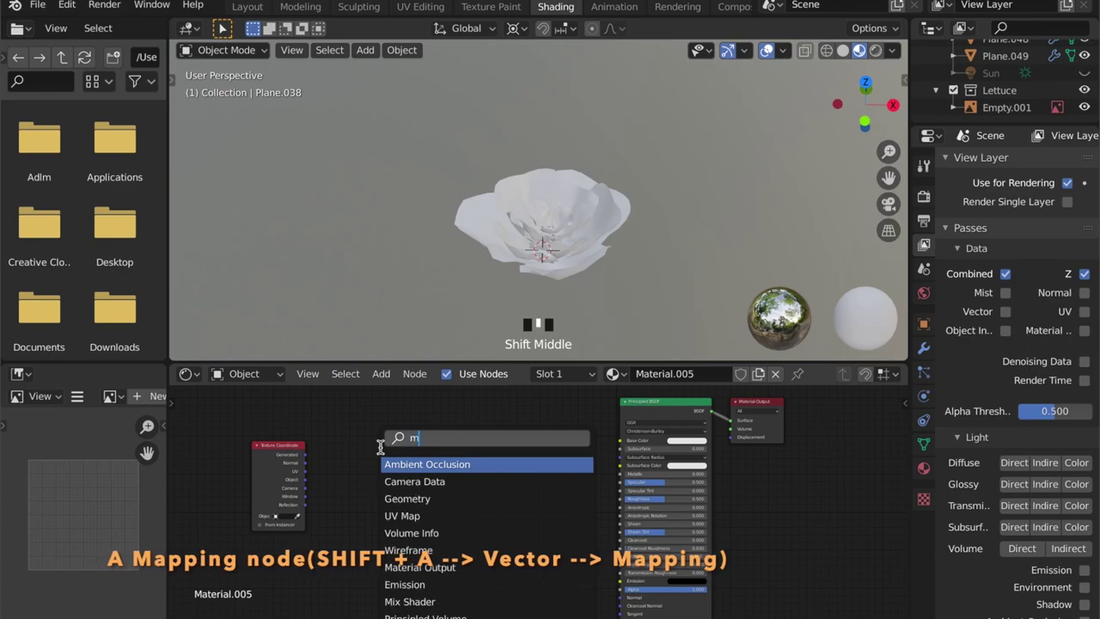
{"action": "left_click", "coordinate": [396, 464]}
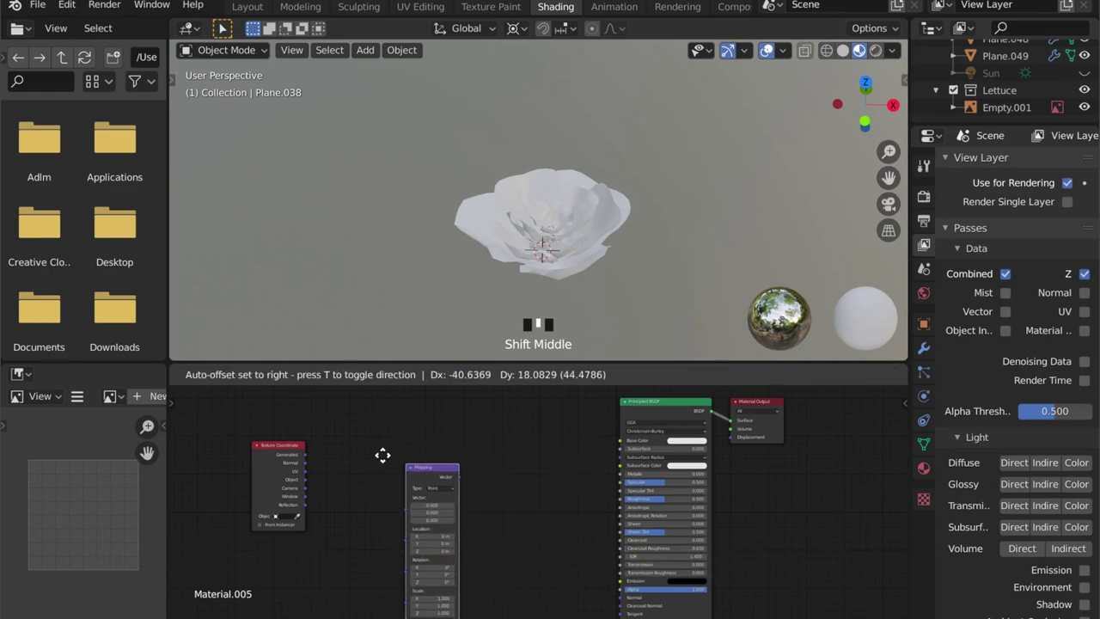
{"action": "left_click", "coordinate": [337, 427]}
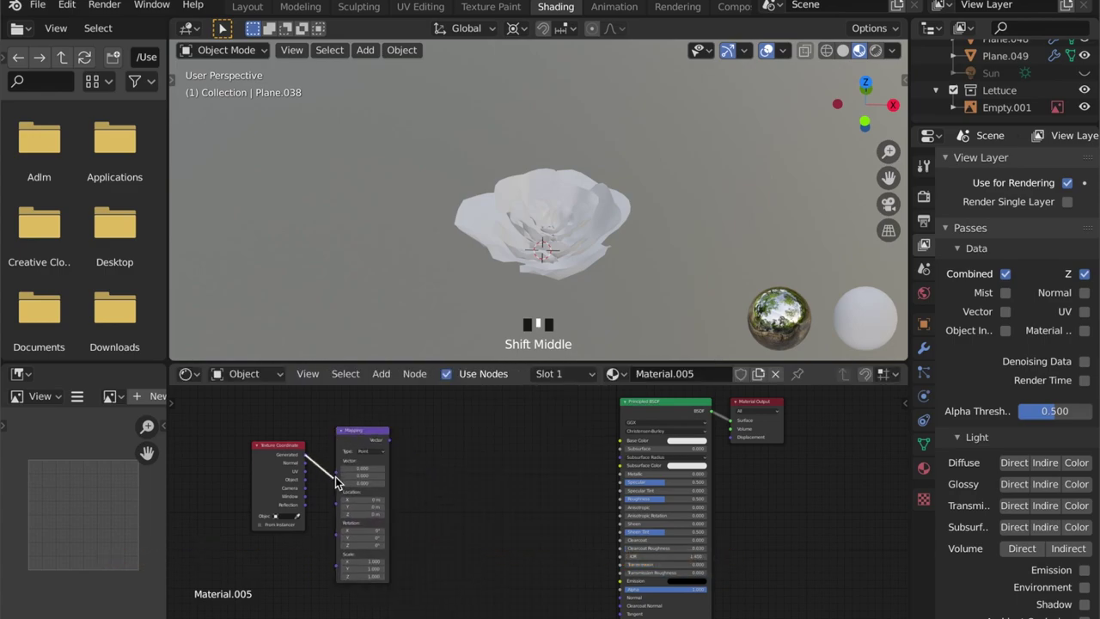
{"action": "left_click_drag", "start_coordinate": [335, 481], "coordinate": [348, 476]}
Step: Add a Separate XYZ node after the Mapping node
{"action": "key", "text": "shift+a"}
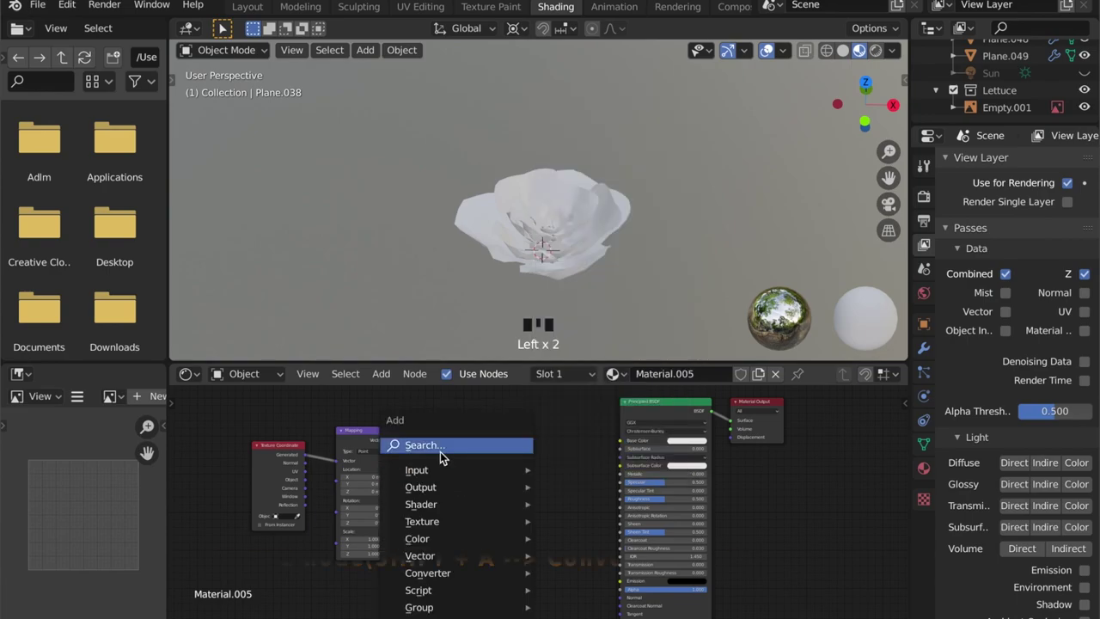
{"action": "left_click", "coordinate": [440, 451]}
{"action": "type", "text": "se"}
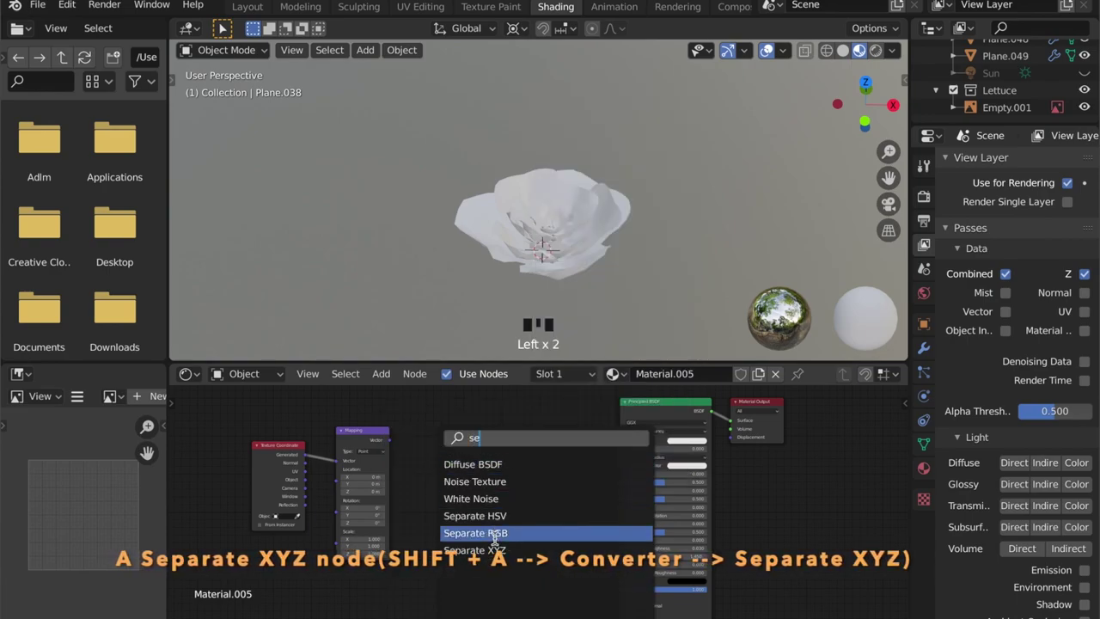
{"action": "left_click", "coordinate": [485, 549]}
{"action": "left_click", "coordinate": [410, 424]}
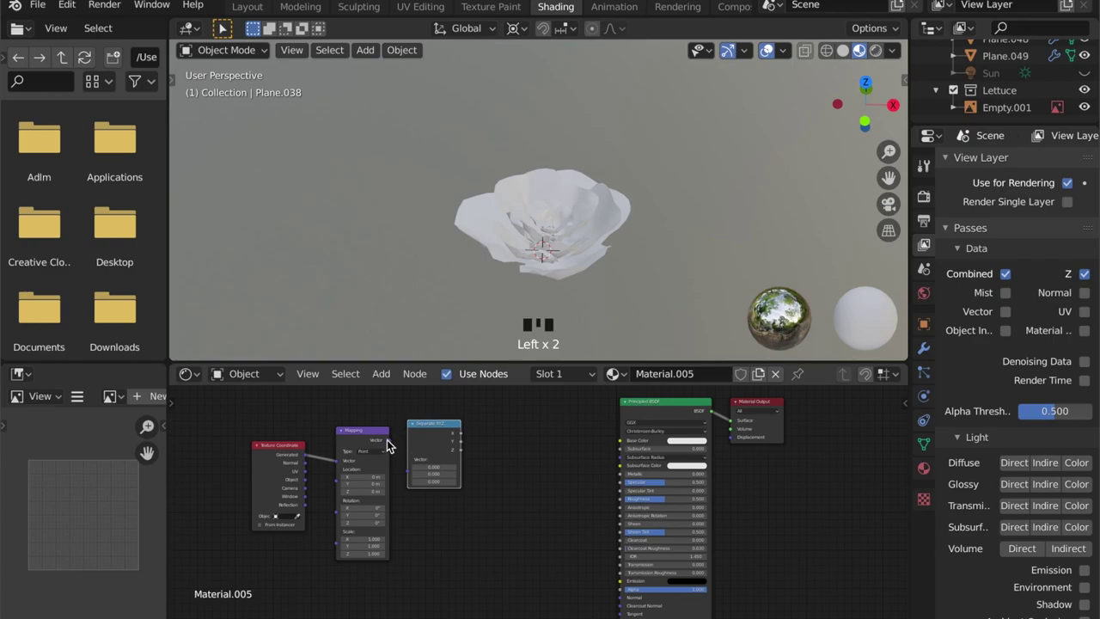
Step: Add a ColorRamp node beside the Separate XYZ node
{"action": "left_click", "coordinate": [489, 479]}
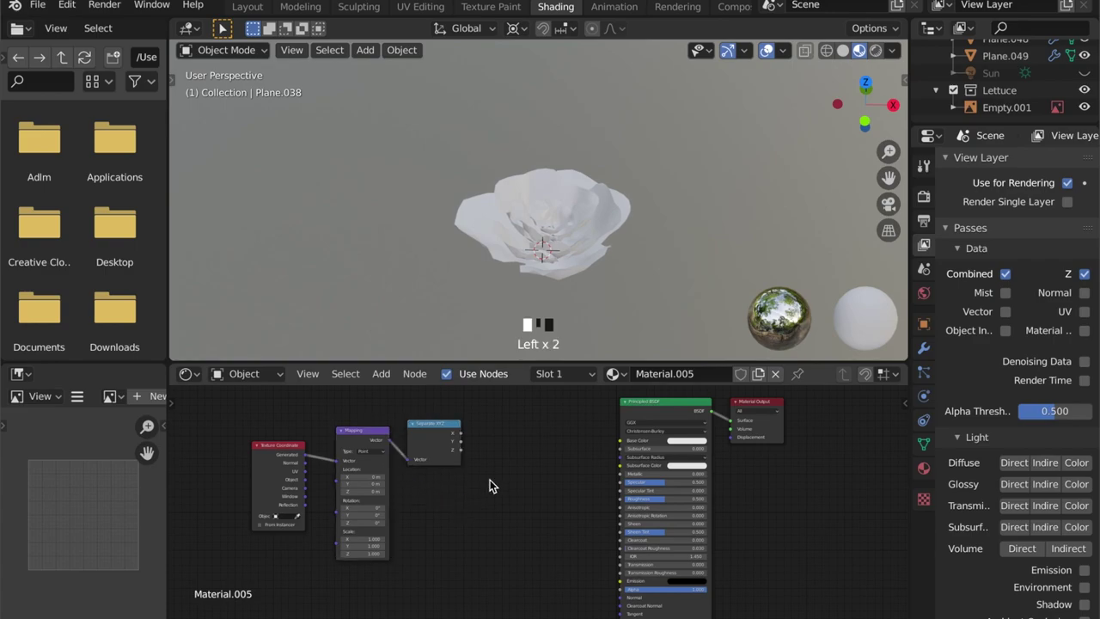
{"action": "key", "text": "shift+a"}
{"action": "left_click", "coordinate": [484, 446]}
{"action": "type", "text": "ram"}
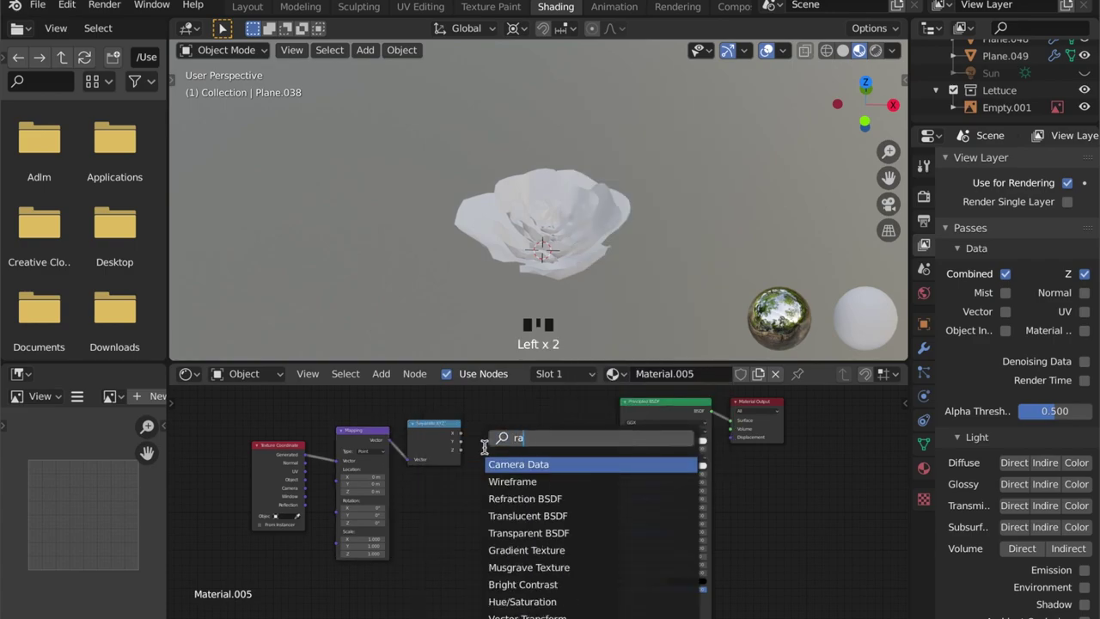
{"action": "left_click", "coordinate": [530, 481]}
{"action": "left_click", "coordinate": [481, 428]}
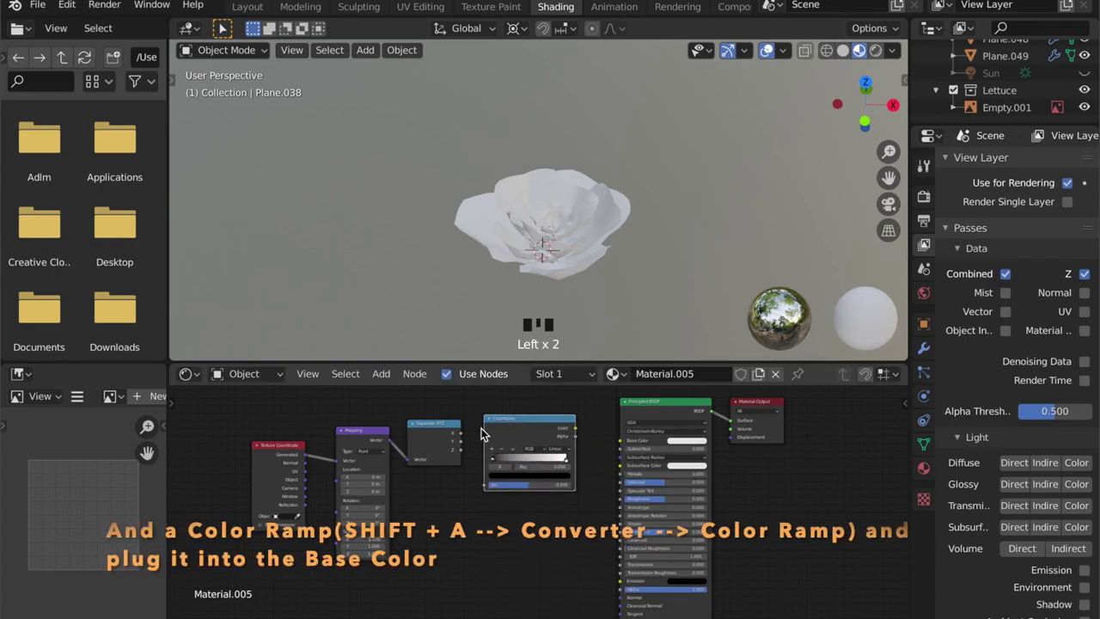
Step: Link Separate XYZ's Z to the ramp's Fac and the ramp's Color to Base Color
{"action": "left_click_drag", "start_coordinate": [459, 450], "coordinate": [491, 483]}
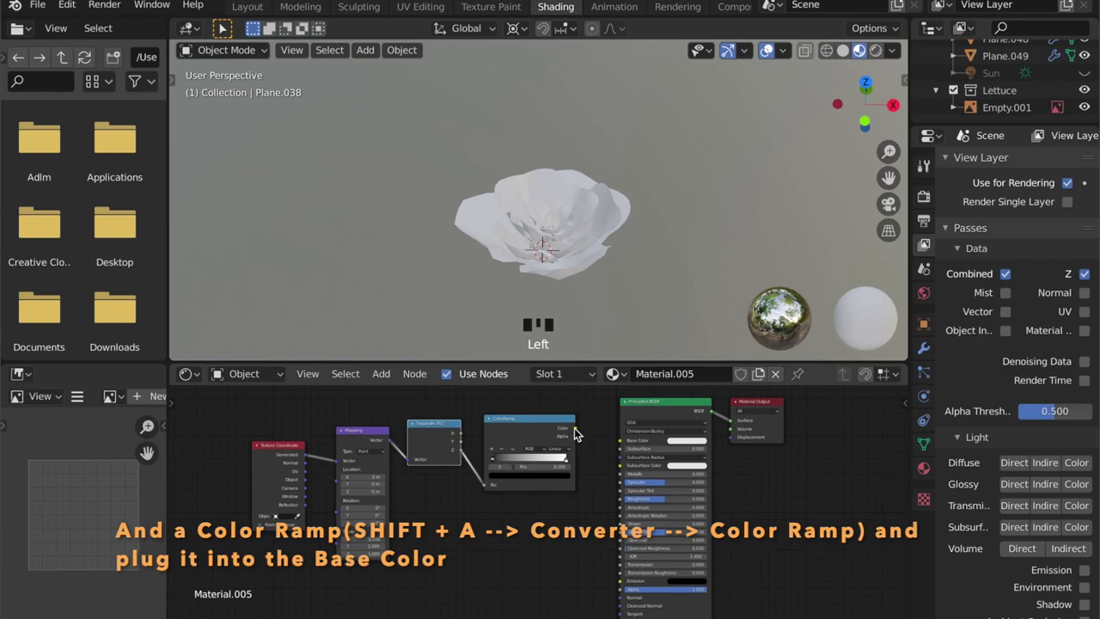
{"action": "left_click_drag", "start_coordinate": [574, 428], "coordinate": [621, 443]}
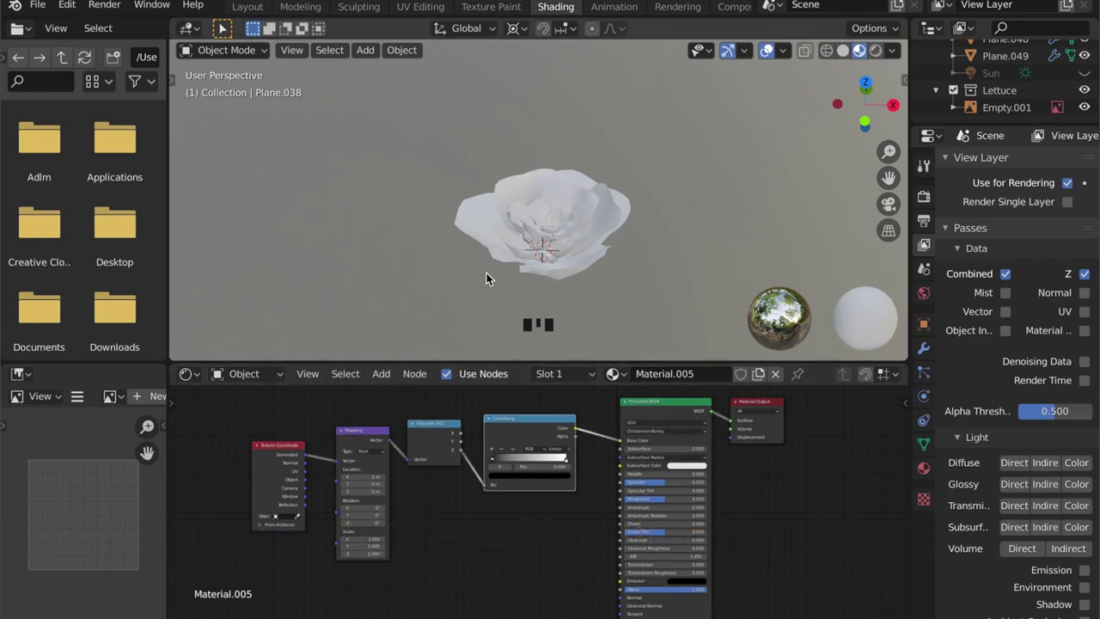
{"action": "scroll", "coordinate": [522, 268], "scroll_direction": "up", "scroll_amount": 4}
{"action": "middle_click_drag", "start_coordinate": [522, 268], "coordinate": [615, 157]}
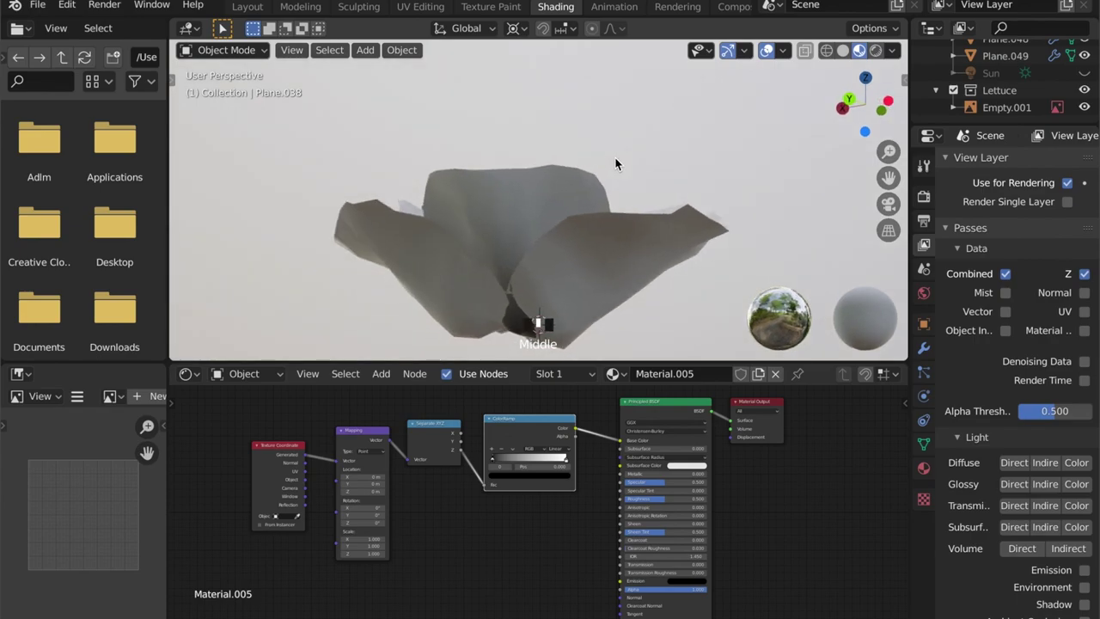
{"action": "left_click", "coordinate": [527, 476]}
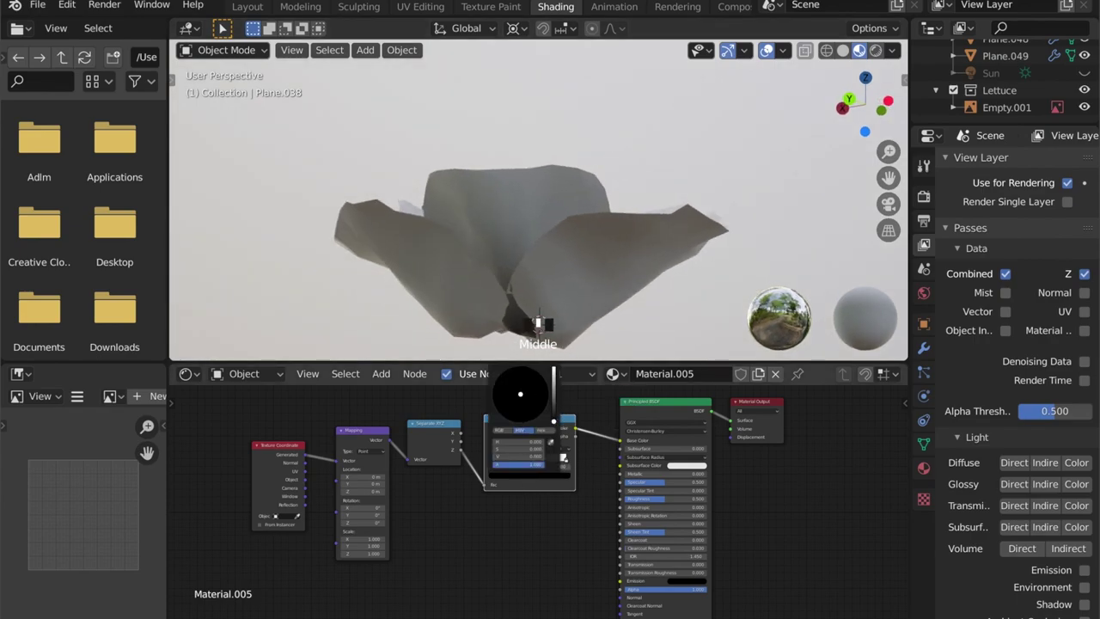
Step: Set the ramp's first stop to dark green and its end stop to bright yellow-green
{"action": "left_click_drag", "start_coordinate": [553, 421], "coordinate": [553, 401]}
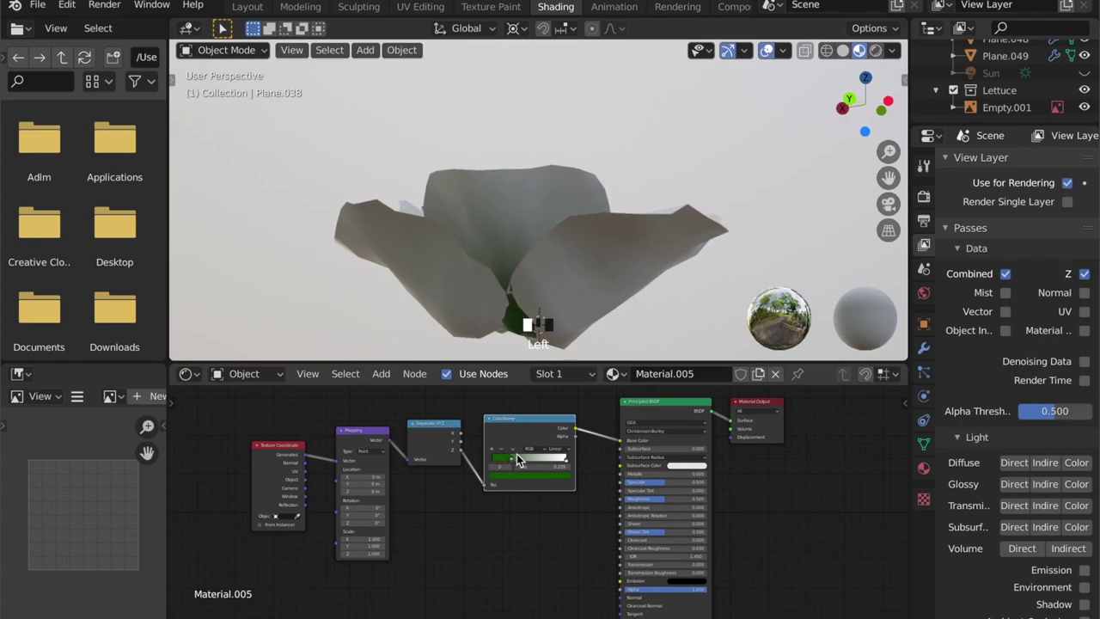
{"action": "left_click", "coordinate": [564, 460]}
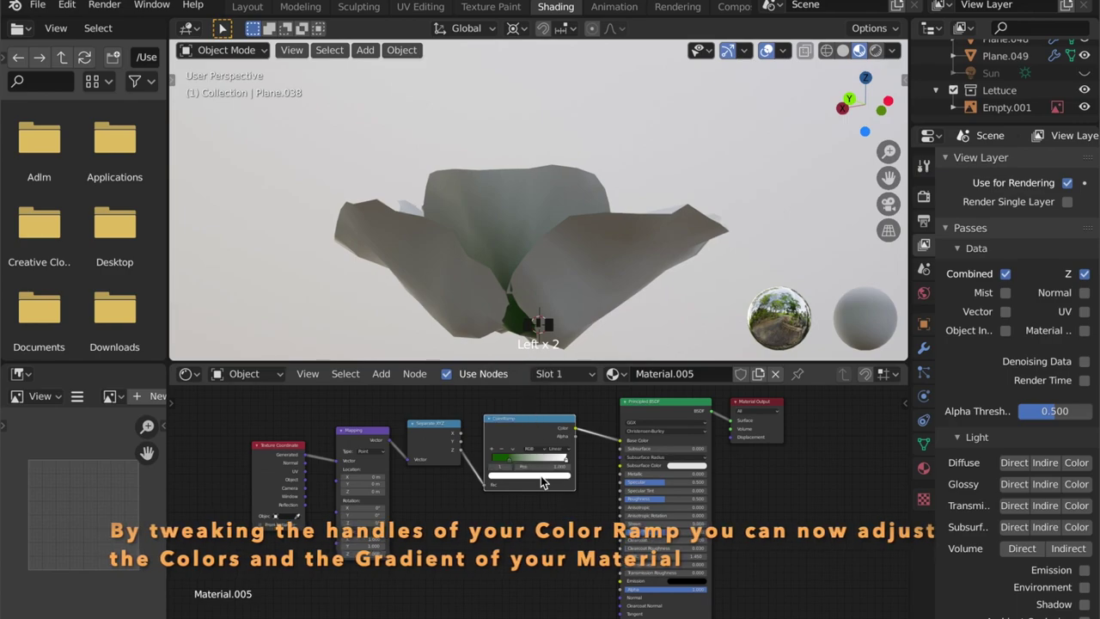
{"action": "left_click", "coordinate": [529, 474]}
{"action": "left_click", "coordinate": [507, 385]}
{"action": "left_click_drag", "start_coordinate": [507, 385], "coordinate": [493, 397]}
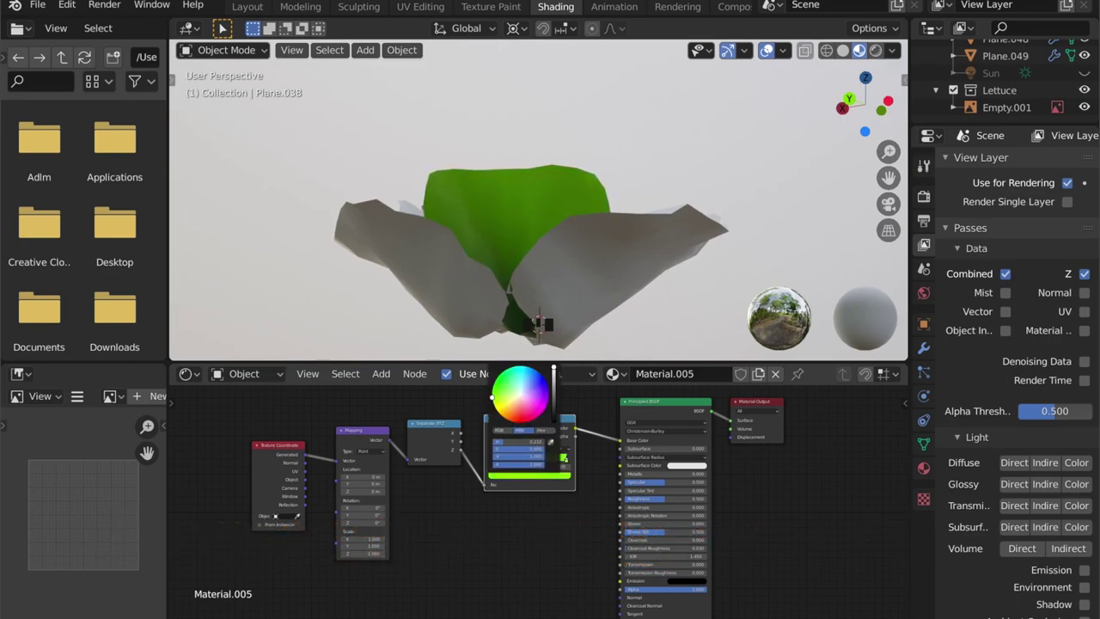
{"action": "middle_click_drag", "start_coordinate": [619, 247], "coordinate": [358, 64]}
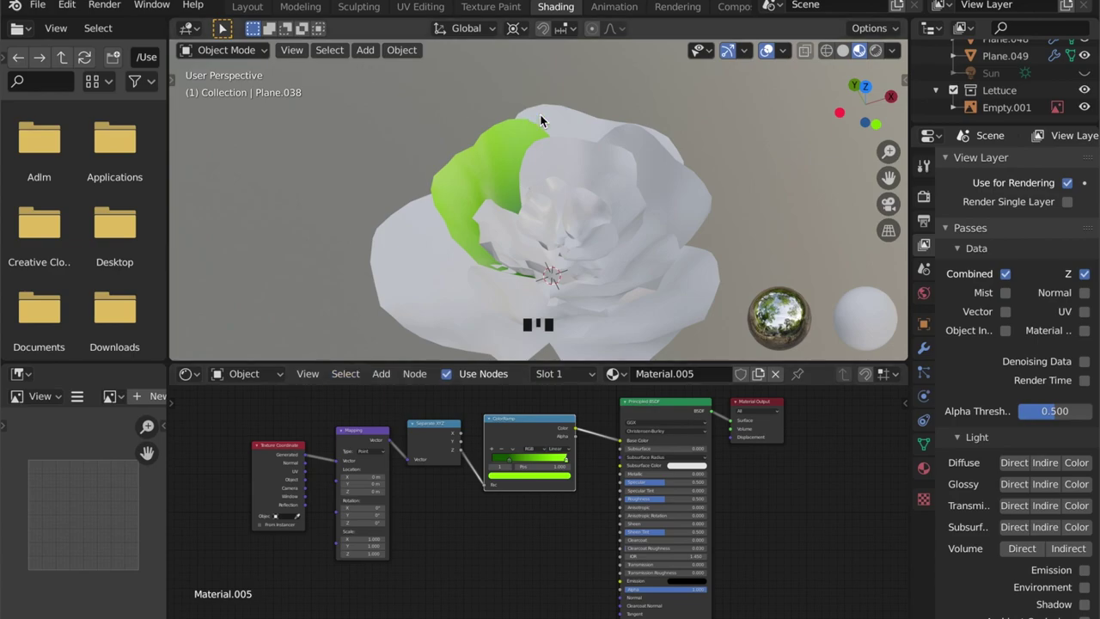
Step: Box-select all lettuce pieces and link the coloured leaf's green gradient material to them
{"action": "scroll", "coordinate": [469, 201], "scroll_direction": "down", "scroll_amount": 4}
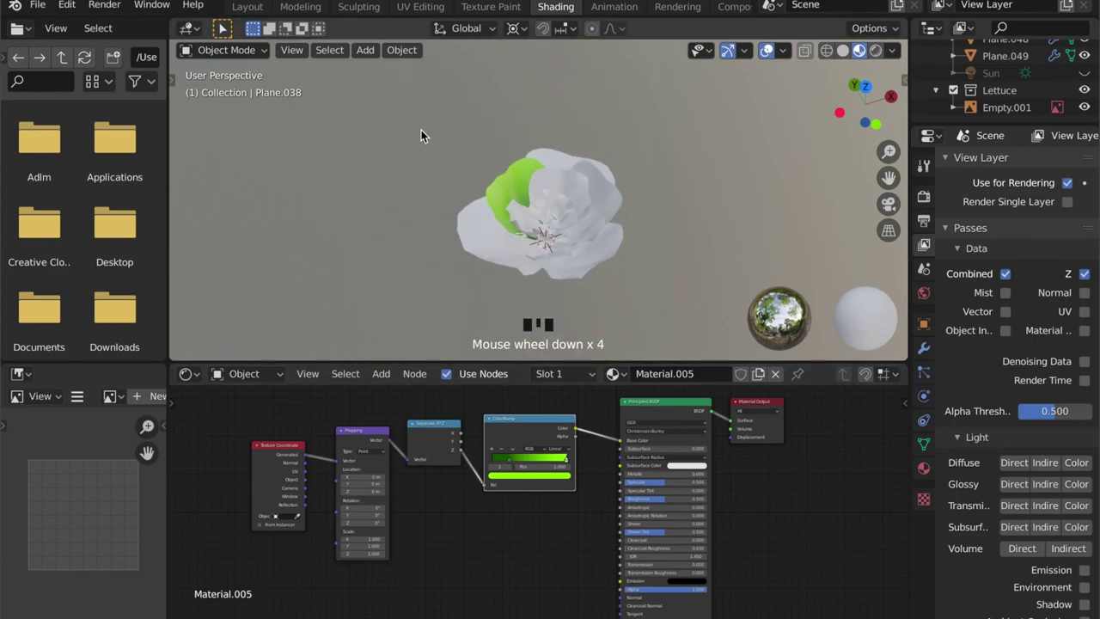
{"action": "left_click_drag", "start_coordinate": [643, 294], "coordinate": [645, 294]}
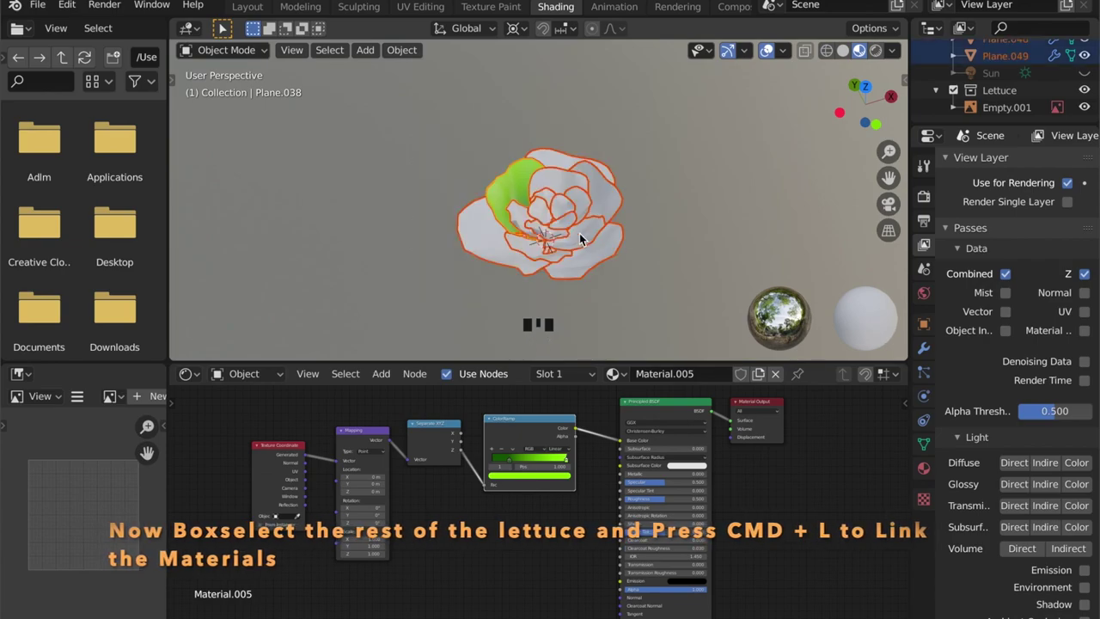
{"action": "key", "text": "super+l"}
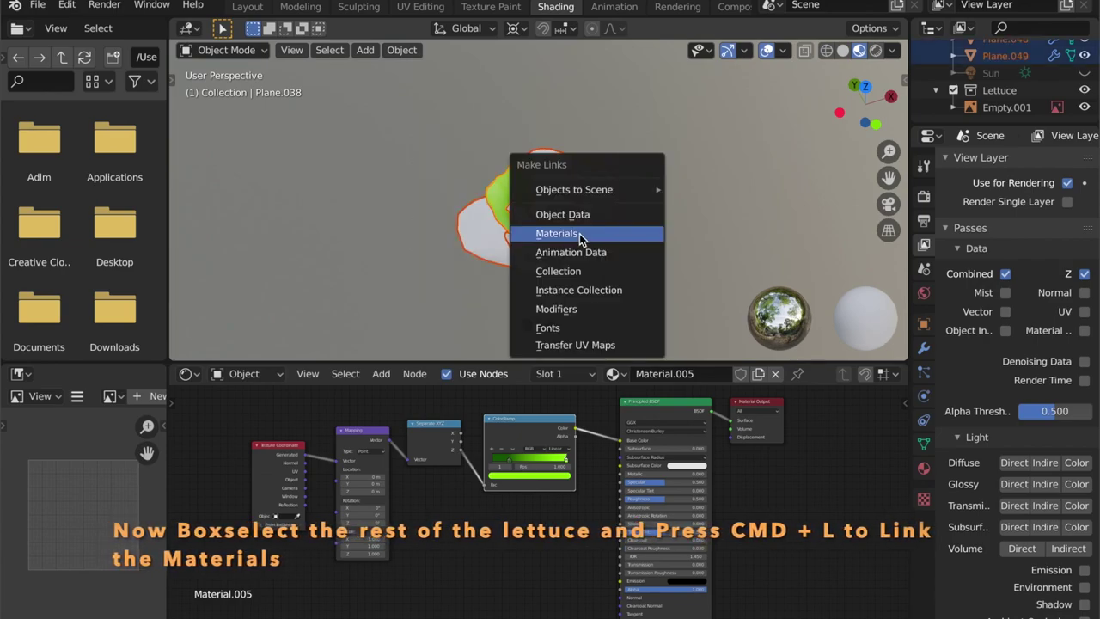
{"action": "left_click", "coordinate": [579, 233]}
{"action": "left_click", "coordinate": [612, 275]}
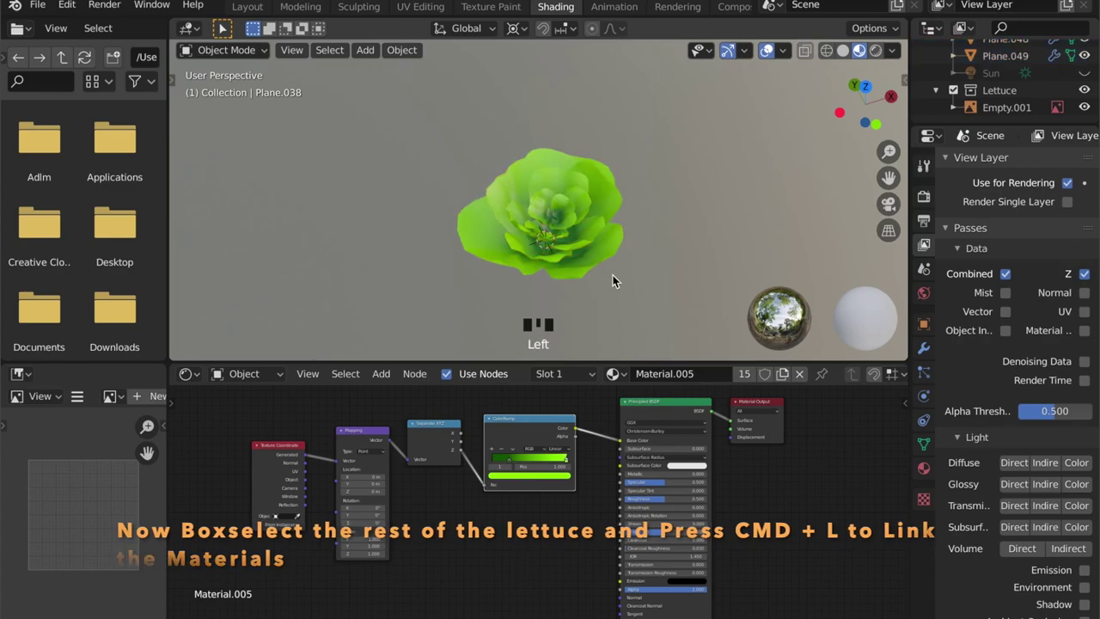
{"action": "middle_click_drag", "start_coordinate": [612, 275], "coordinate": [649, 275]}
{"action": "scroll", "coordinate": [649, 276], "scroll_direction": "up", "scroll_amount": 2}
{"action": "scroll", "coordinate": [649, 272], "scroll_direction": "up", "scroll_amount": 1}
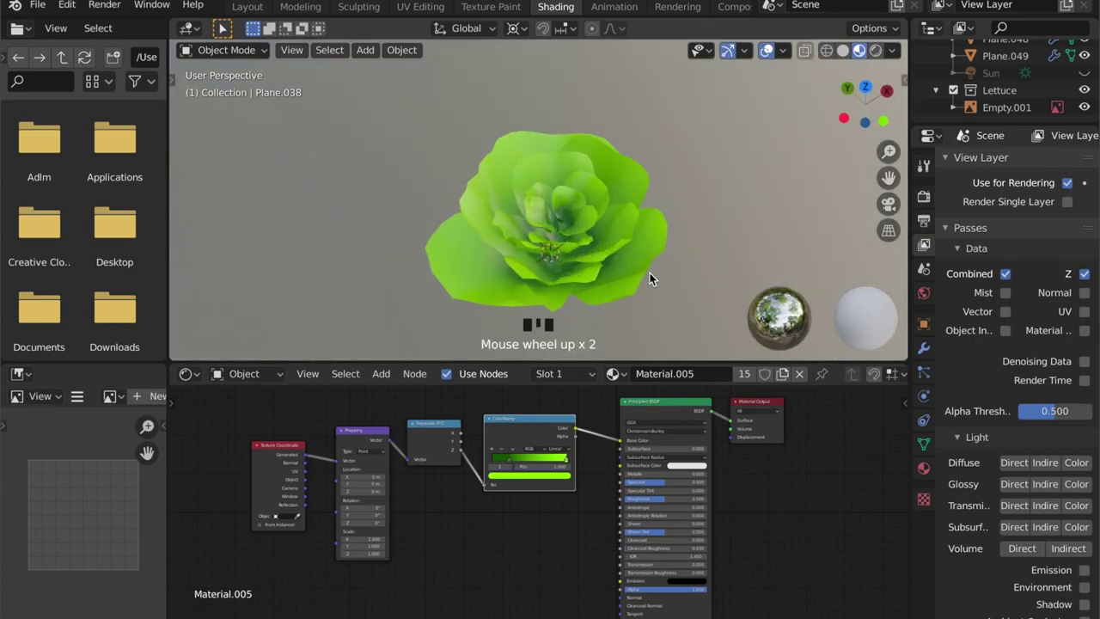
{"action": "key", "text": "shift+a"}
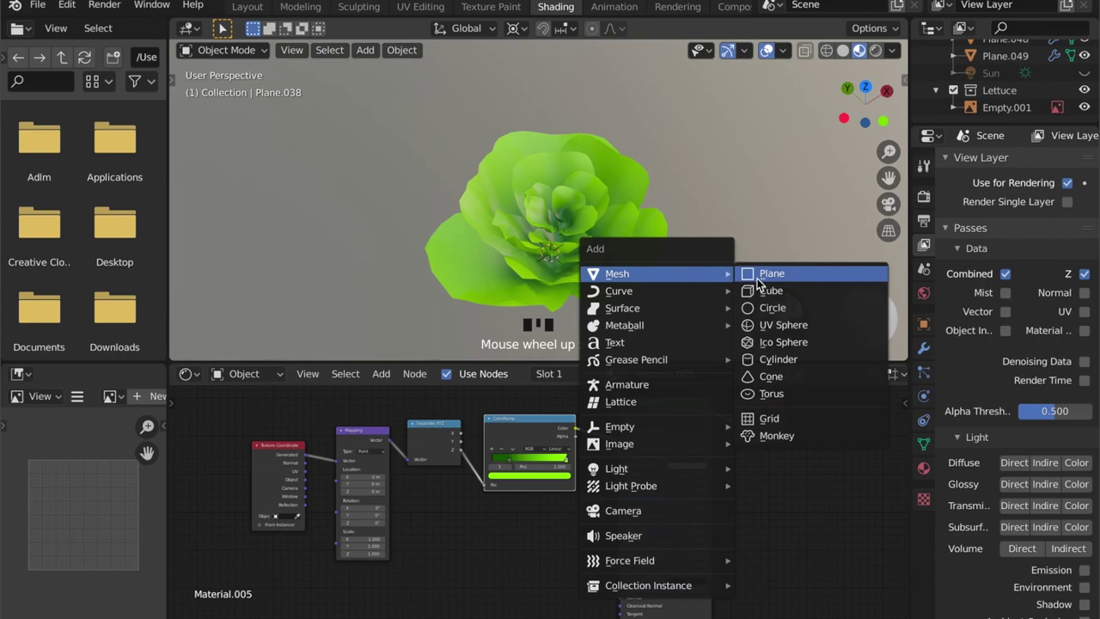
Step: Add an ico sphere and scale it down twice to fit inside the lettuce
{"action": "left_click", "coordinate": [782, 342]}
{"action": "scroll", "coordinate": [677, 241], "scroll_direction": "down", "scroll_amount": 2}
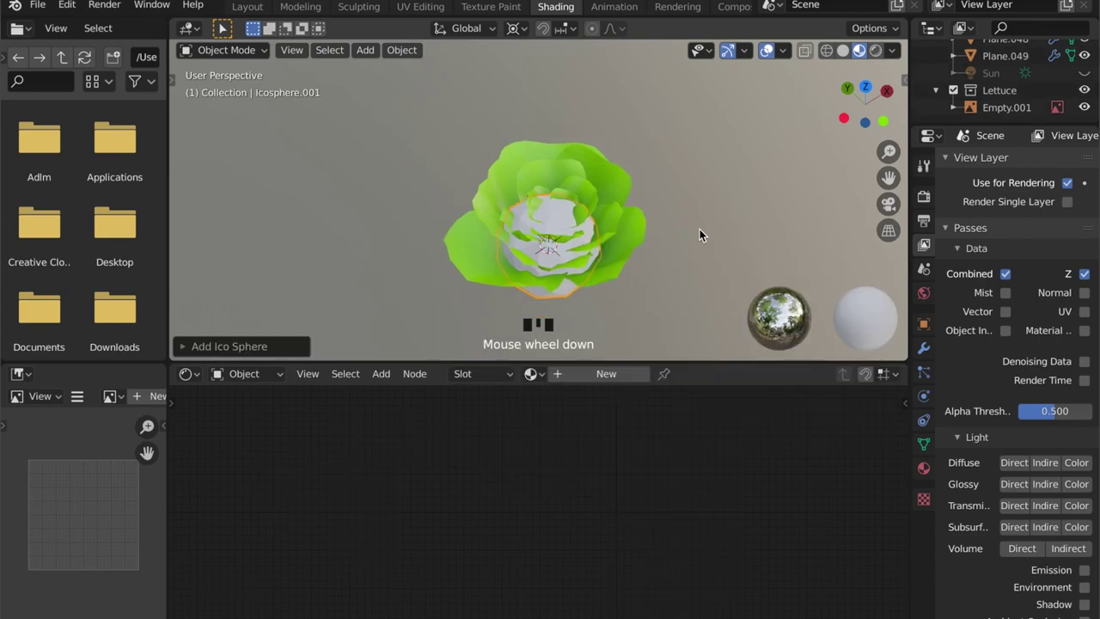
{"action": "key", "text": "s"}
{"action": "left_click", "coordinate": [673, 240]}
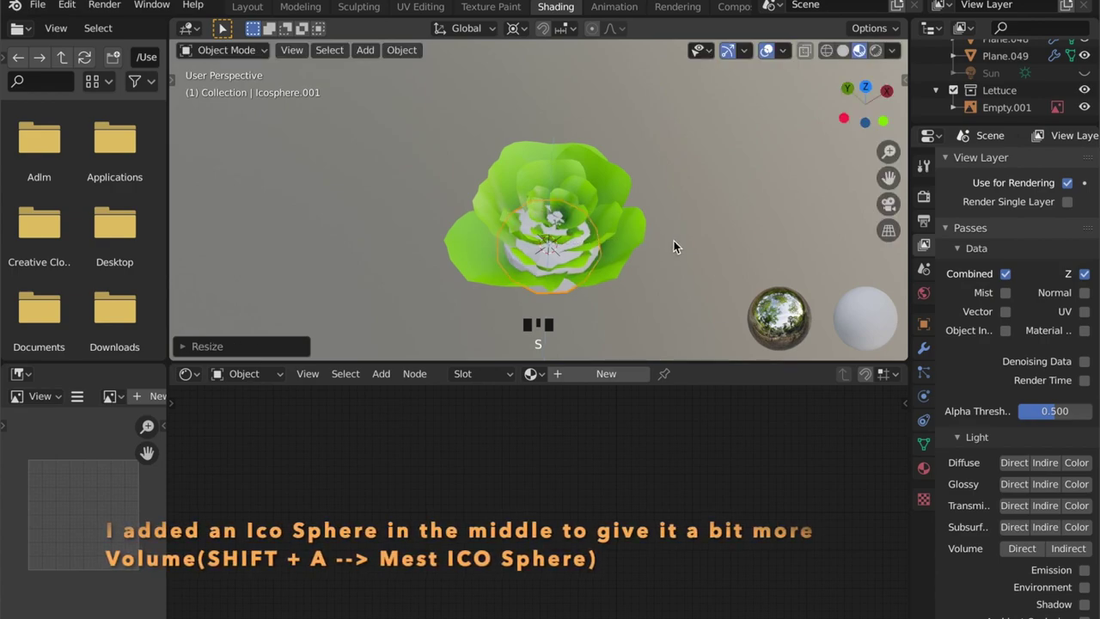
{"action": "key", "text": "s"}
{"action": "left_click", "coordinate": [620, 243]}
Step: Raise the ico sphere about 0.30 m along Z into the lettuce centre
{"action": "middle_click_drag", "start_coordinate": [621, 243], "coordinate": [584, 157]}
{"action": "scroll", "coordinate": [584, 247], "scroll_direction": "up", "scroll_amount": 2}
{"action": "middle_click_drag", "start_coordinate": [584, 246], "coordinate": [626, 322]}
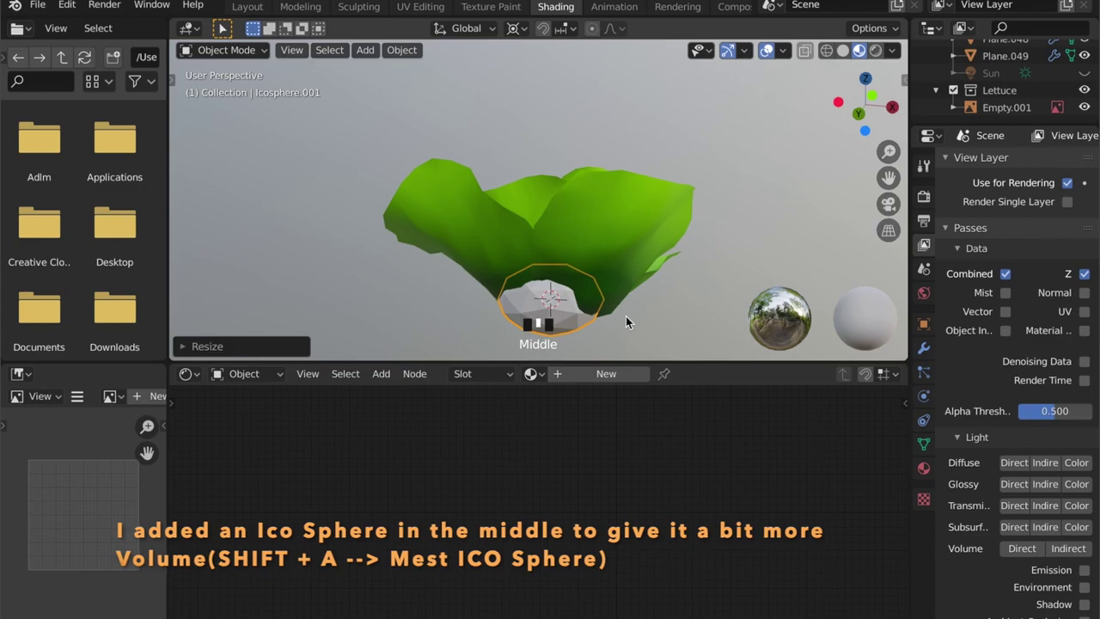
{"action": "key", "text": "g"}
{"action": "key", "text": "z"}
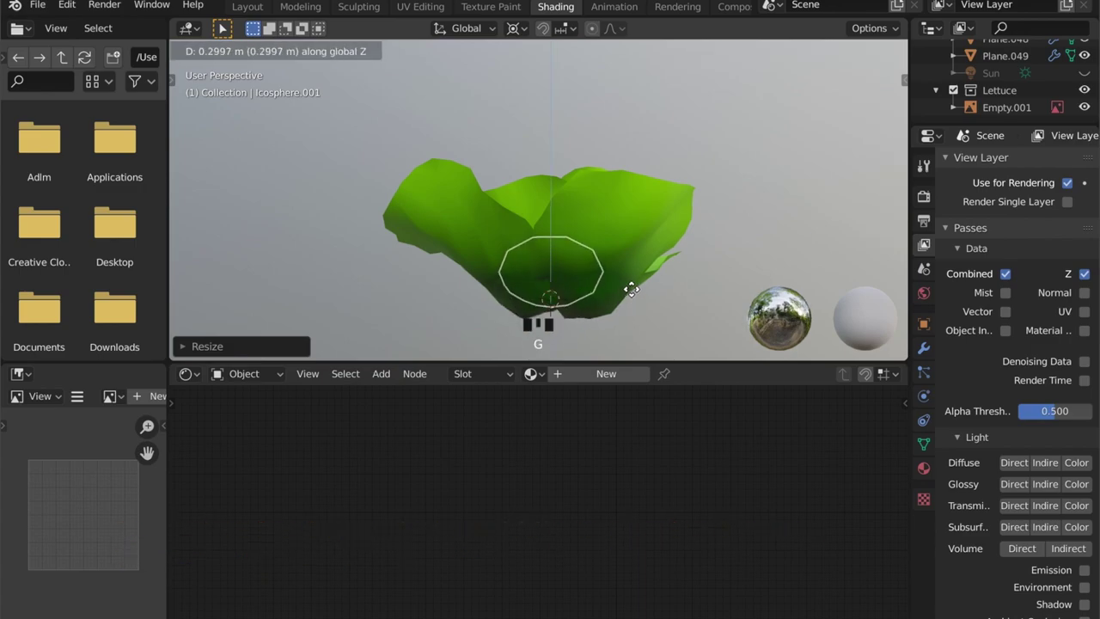
{"action": "left_click", "coordinate": [632, 288]}
{"action": "middle_click_drag", "start_coordinate": [632, 288], "coordinate": [581, 108]}
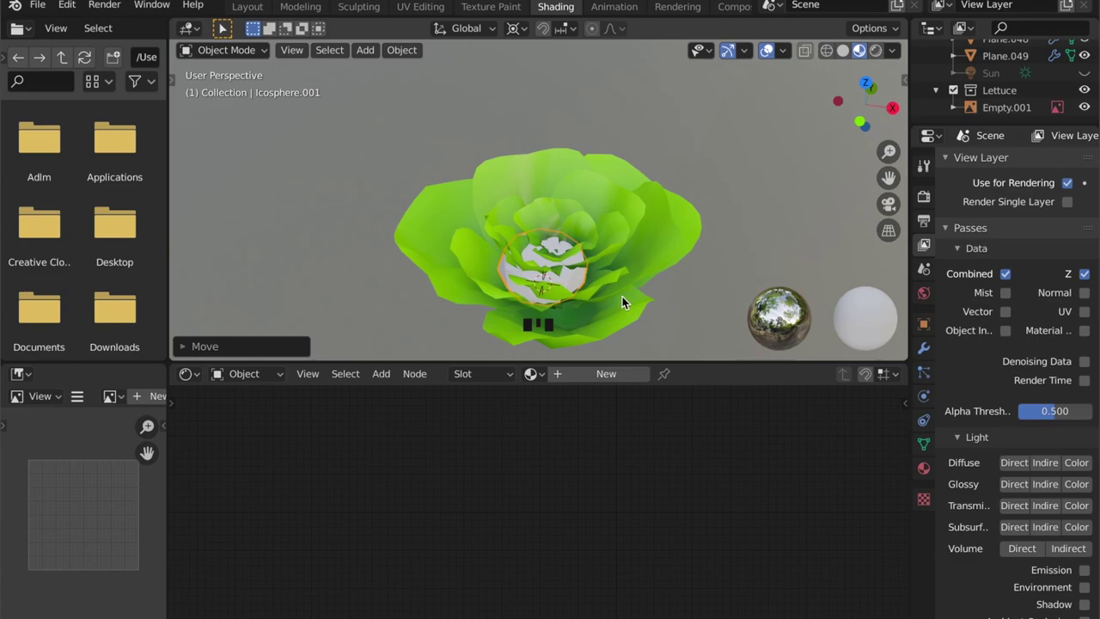
{"action": "right_click", "coordinate": [516, 286]}
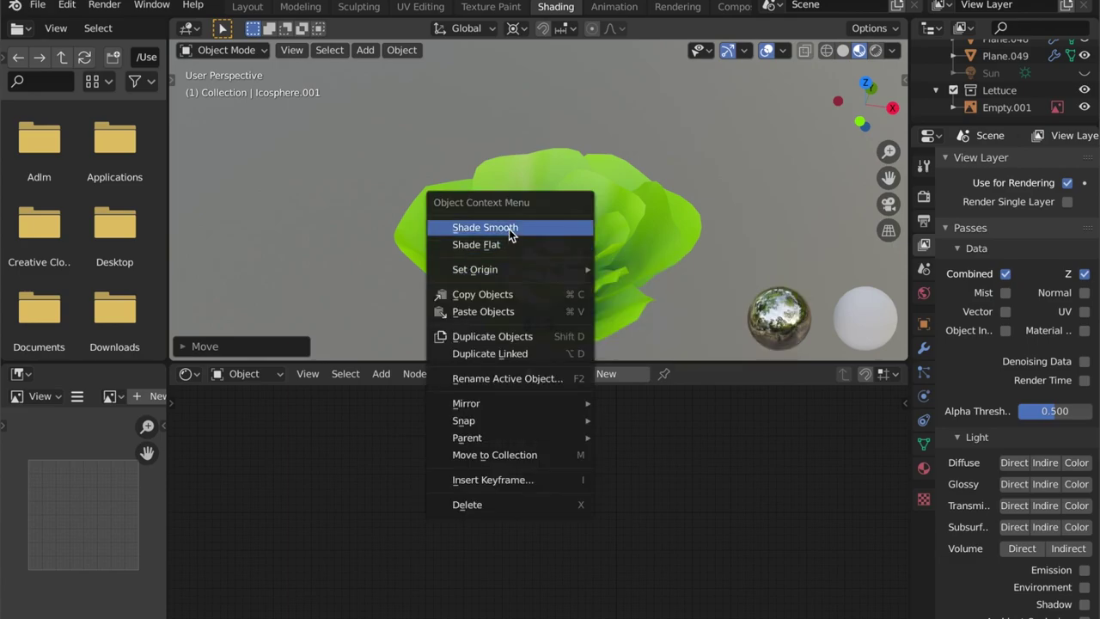
Step: Link the green leaf Material.005 onto the centre ico sphere, with a leaf as active object
{"action": "right_click", "coordinate": [514, 240]}
{"action": "left_click", "coordinate": [507, 223]}
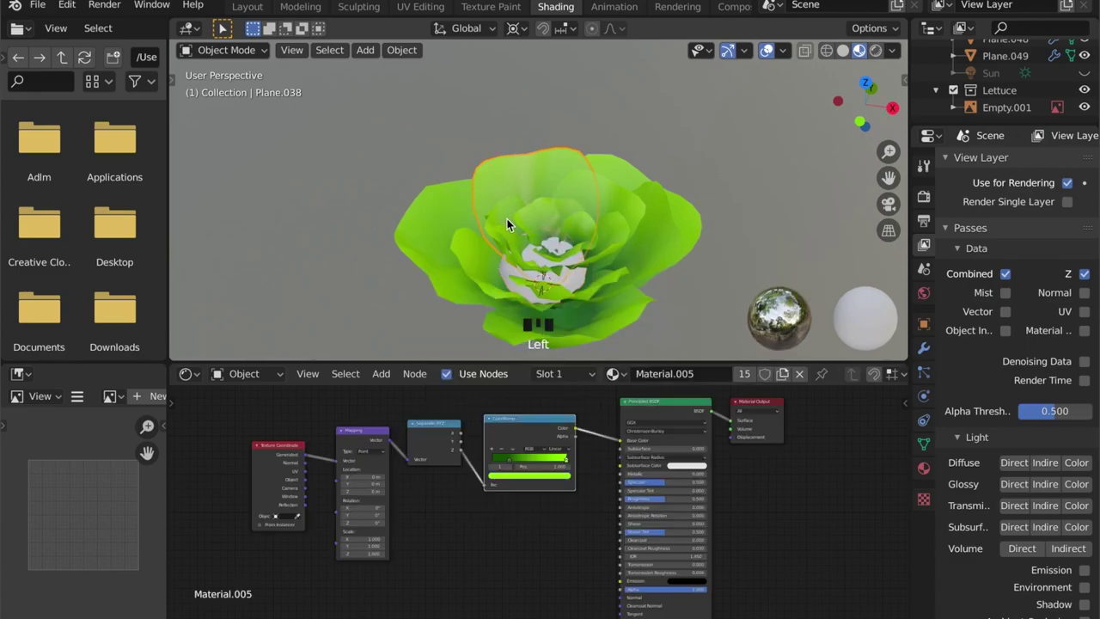
{"action": "left_click", "coordinate": [505, 267], "text": "shift"}
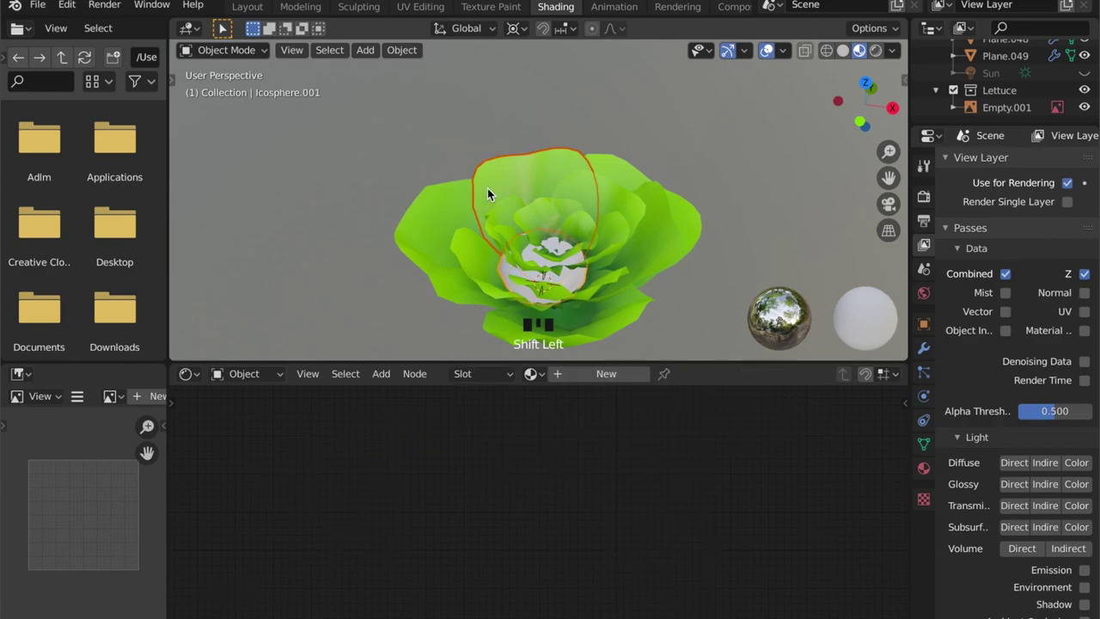
{"action": "left_click", "coordinate": [487, 187], "text": "shift"}
{"action": "key", "text": "super+l"}
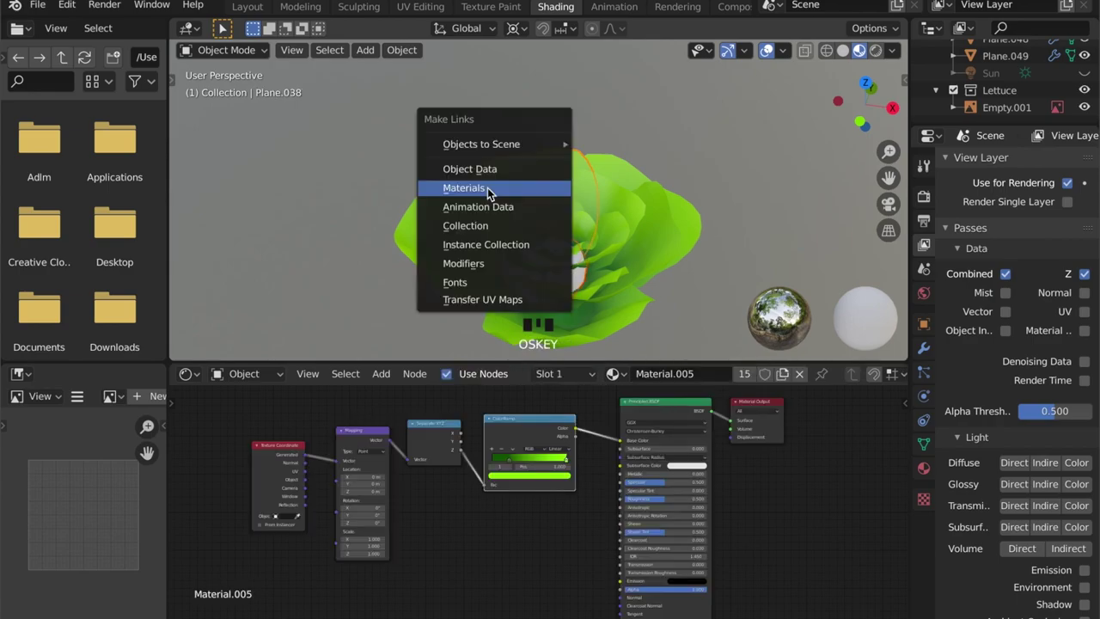
{"action": "left_click", "coordinate": [487, 187]}
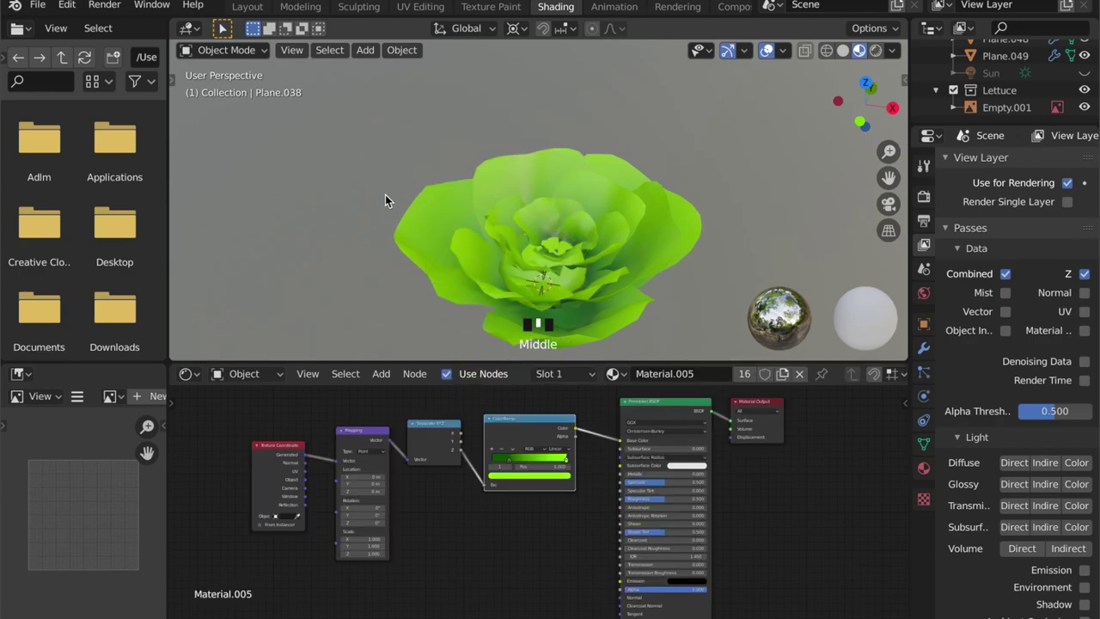
{"action": "middle_click_drag", "start_coordinate": [384, 195], "coordinate": [506, 261]}
{"action": "left_click", "coordinate": [520, 268]}
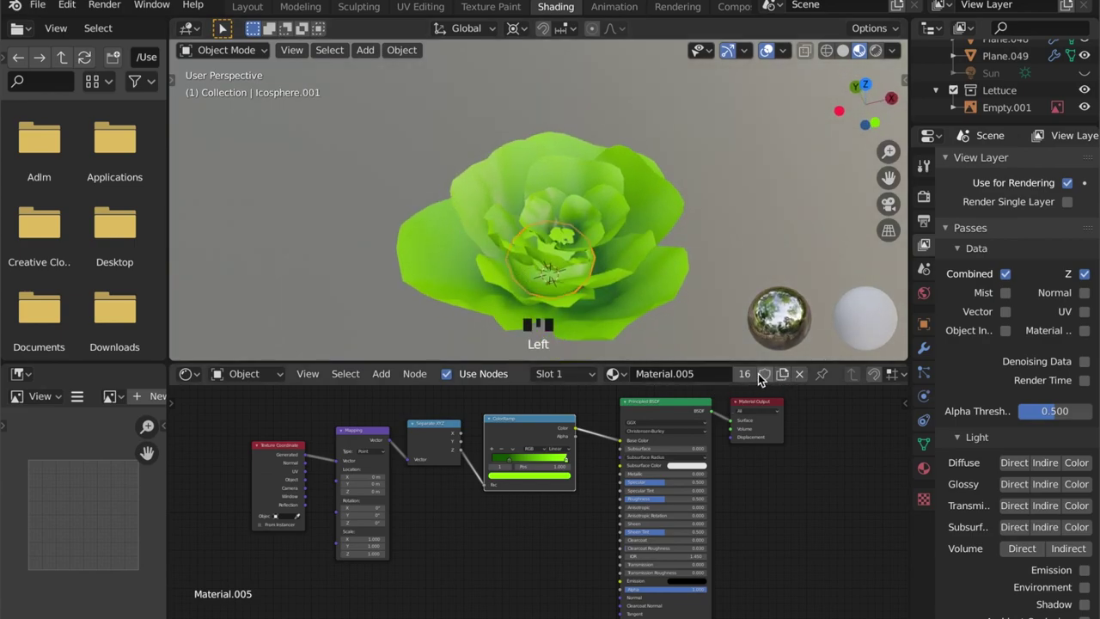
{"action": "scroll", "coordinate": [608, 483], "scroll_direction": "down", "scroll_amount": 2}
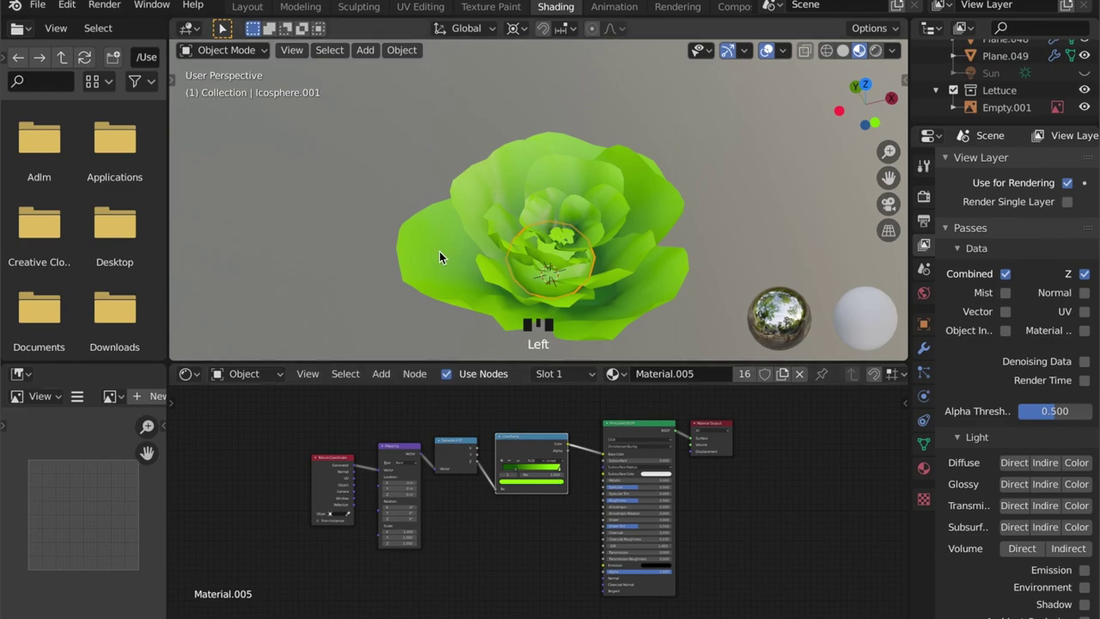
Step: Add a Bump node below the Principled BSDF and wire its Normal into the shader's Normal
{"action": "scroll", "coordinate": [536, 492], "scroll_direction": "up", "scroll_amount": 4}
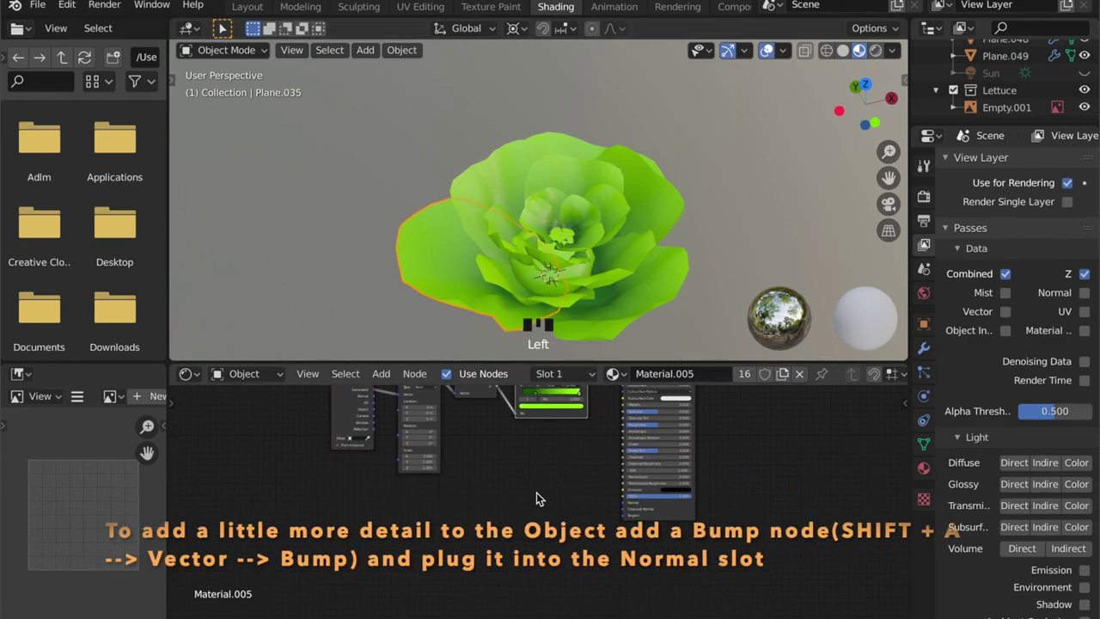
{"action": "key", "text": "shift+a"}
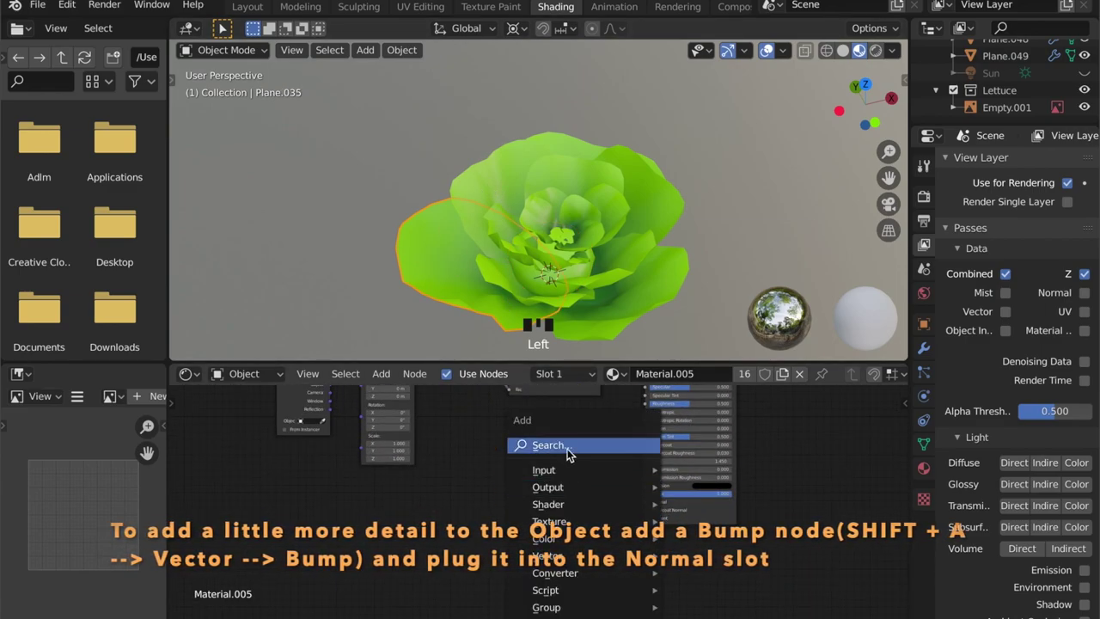
{"action": "left_click", "coordinate": [567, 448]}
{"action": "type", "text": "bump"}
{"action": "key", "text": "Return"}
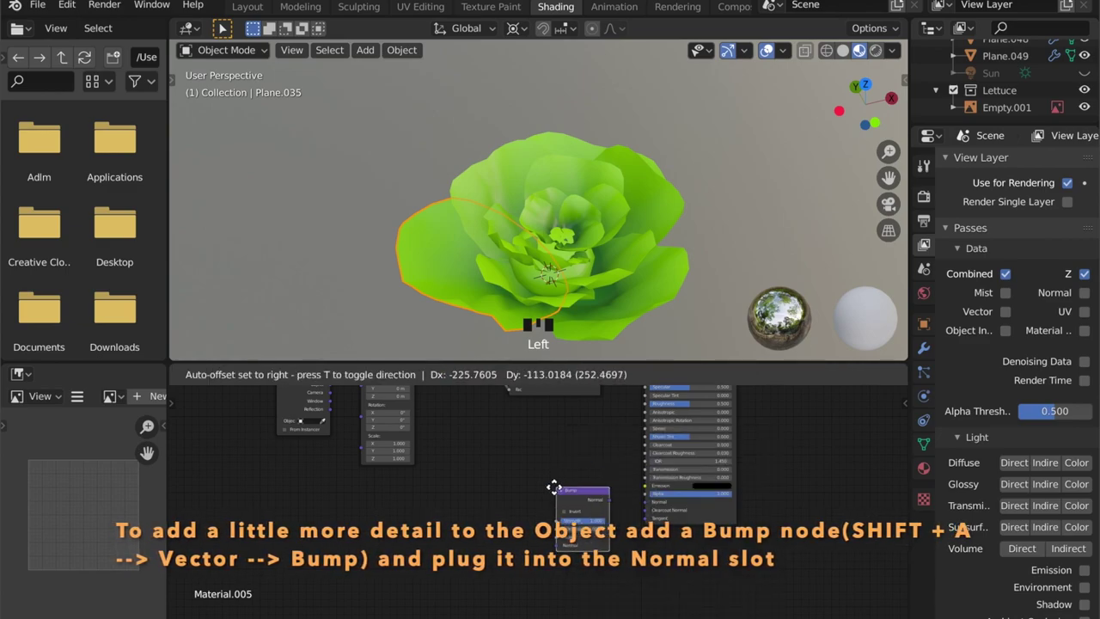
{"action": "left_click", "coordinate": [567, 502]}
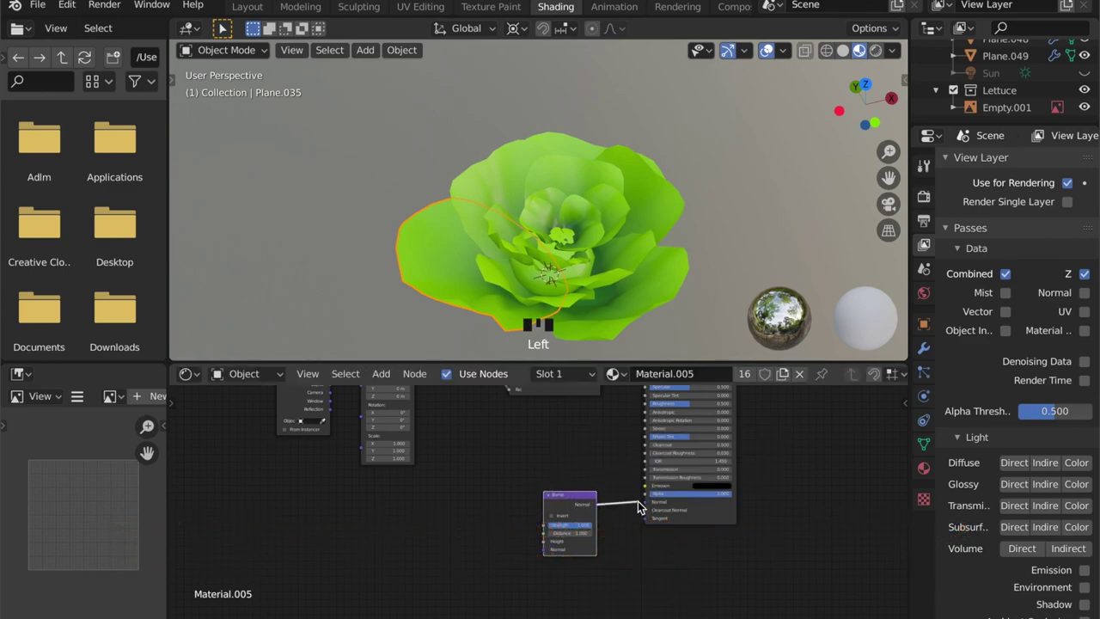
{"action": "left_click_drag", "start_coordinate": [647, 505], "coordinate": [646, 502]}
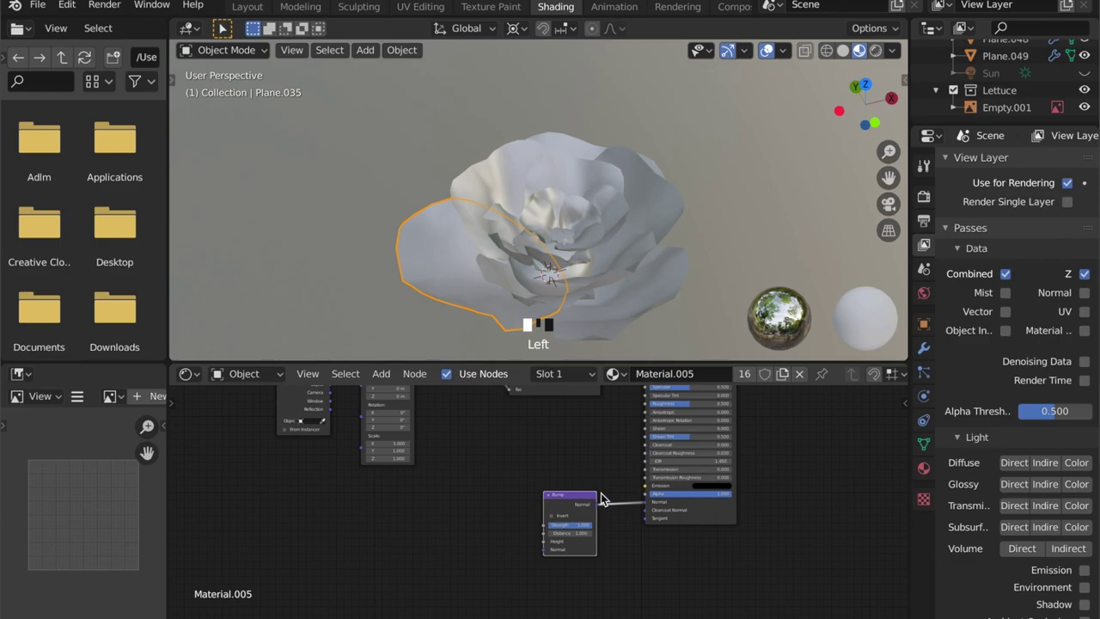
{"action": "left_click", "coordinate": [601, 498]}
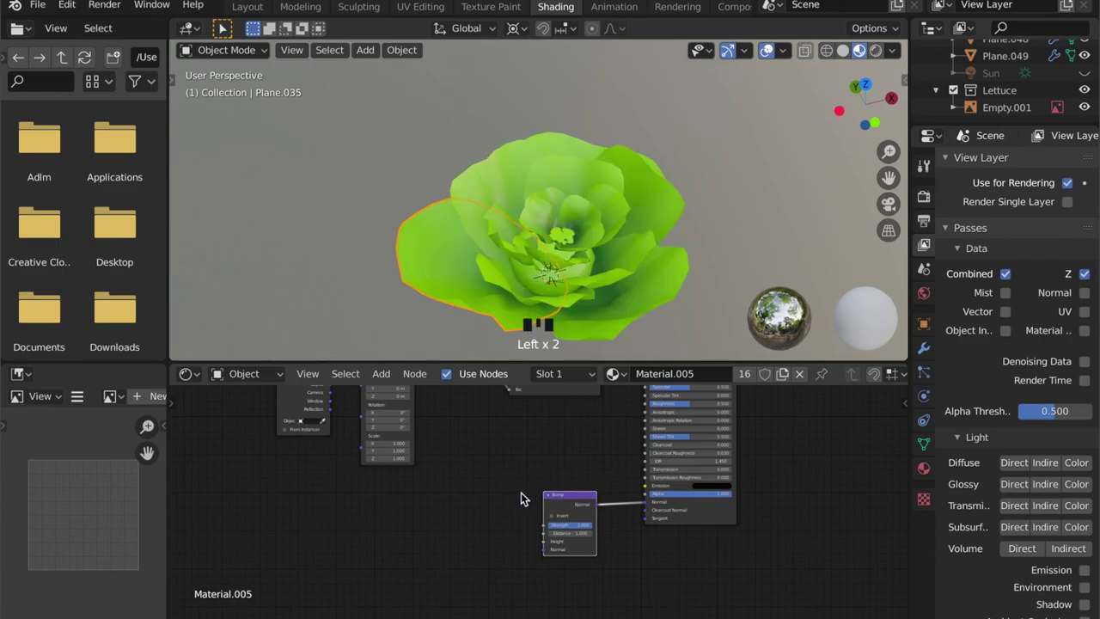
{"action": "key", "text": "shift+a"}
Step: Add a Noise Texture node and connect its Fac to the Bump node's Height
{"action": "left_click", "coordinate": [385, 441]}
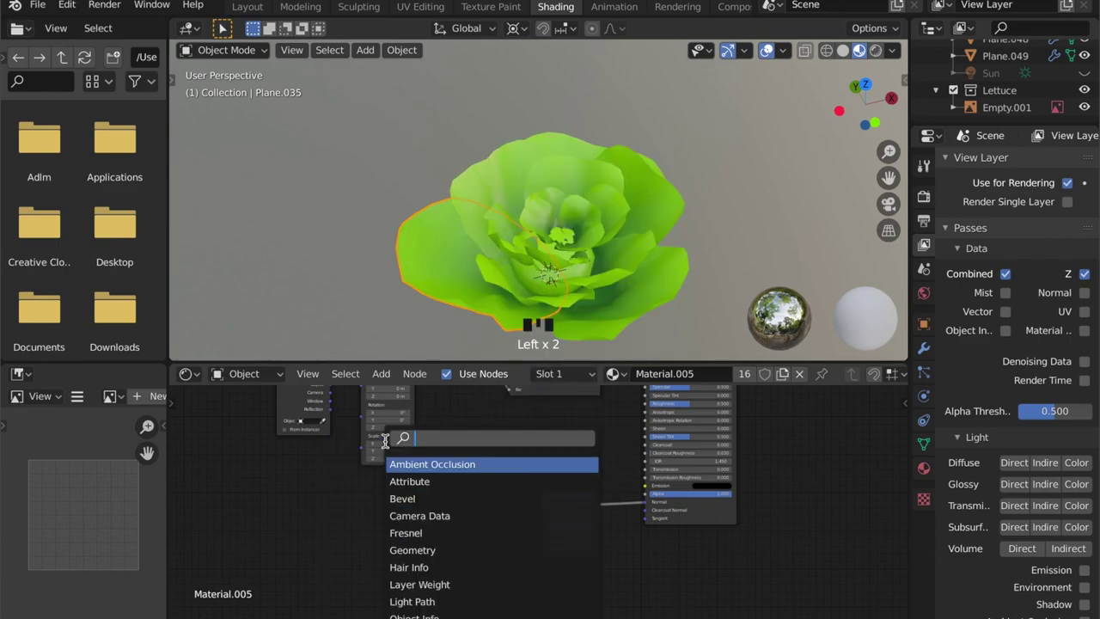
{"action": "type", "text": "no"}
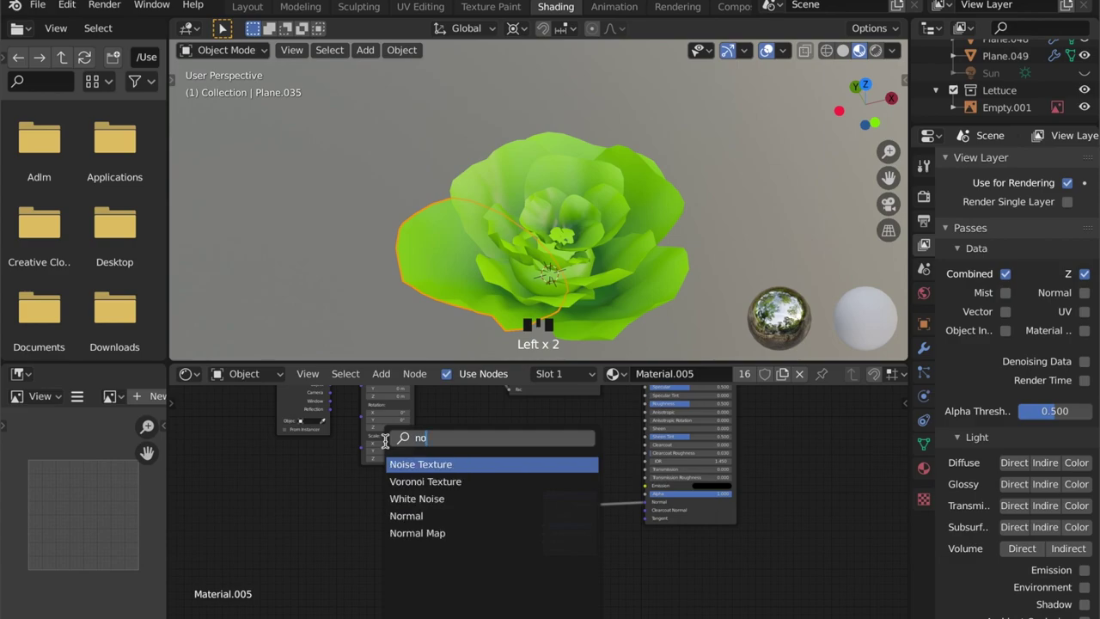
{"action": "left_click", "coordinate": [427, 463]}
{"action": "left_click", "coordinate": [396, 502]}
{"action": "left_click_drag", "start_coordinate": [446, 513], "coordinate": [545, 542]}
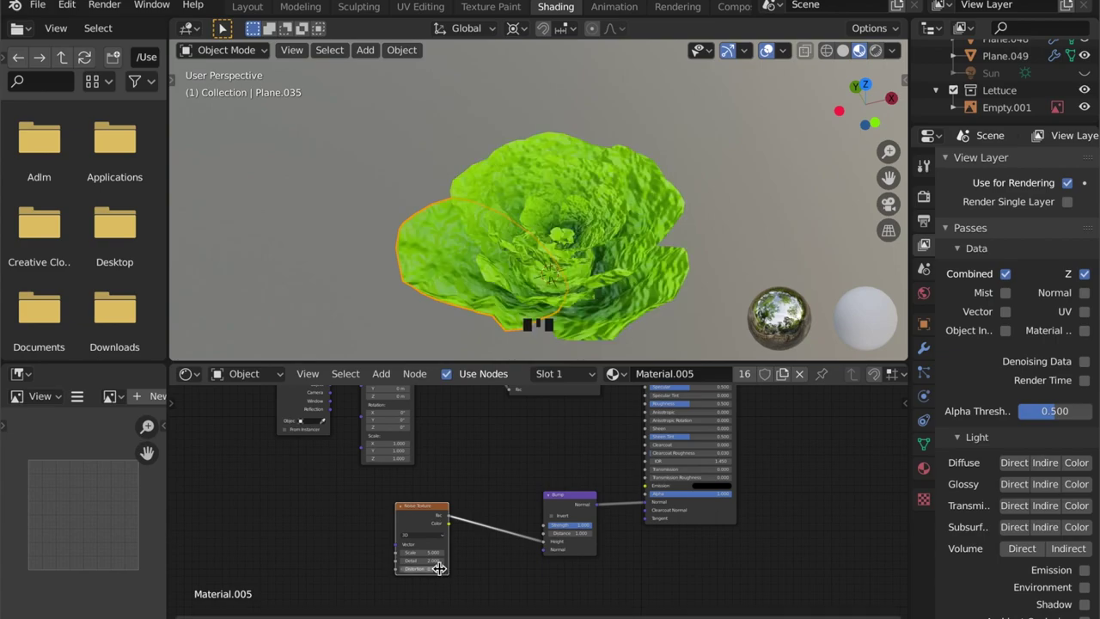
Step: Set Bump Strength to 0.150 and Noise Detail to 2.500, with Noise Scale 2.800
{"action": "scroll", "coordinate": [439, 568], "scroll_direction": "up", "scroll_amount": 4}
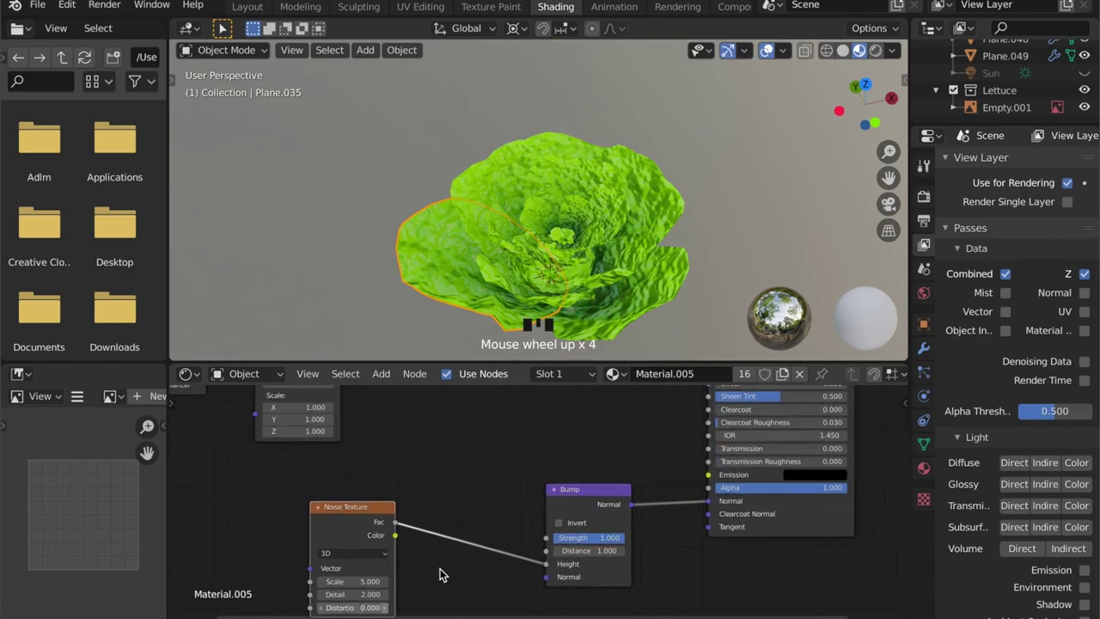
{"action": "middle_click_drag", "start_coordinate": [445, 543], "coordinate": [451, 515]}
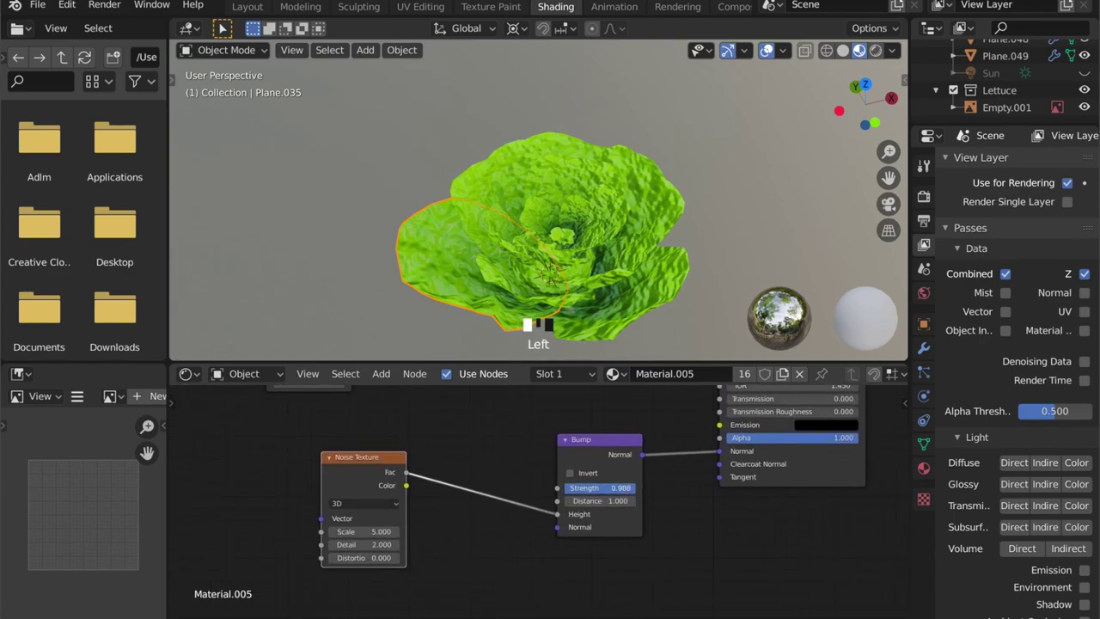
{"action": "left_click_drag", "start_coordinate": [599, 487], "coordinate": [575, 487]}
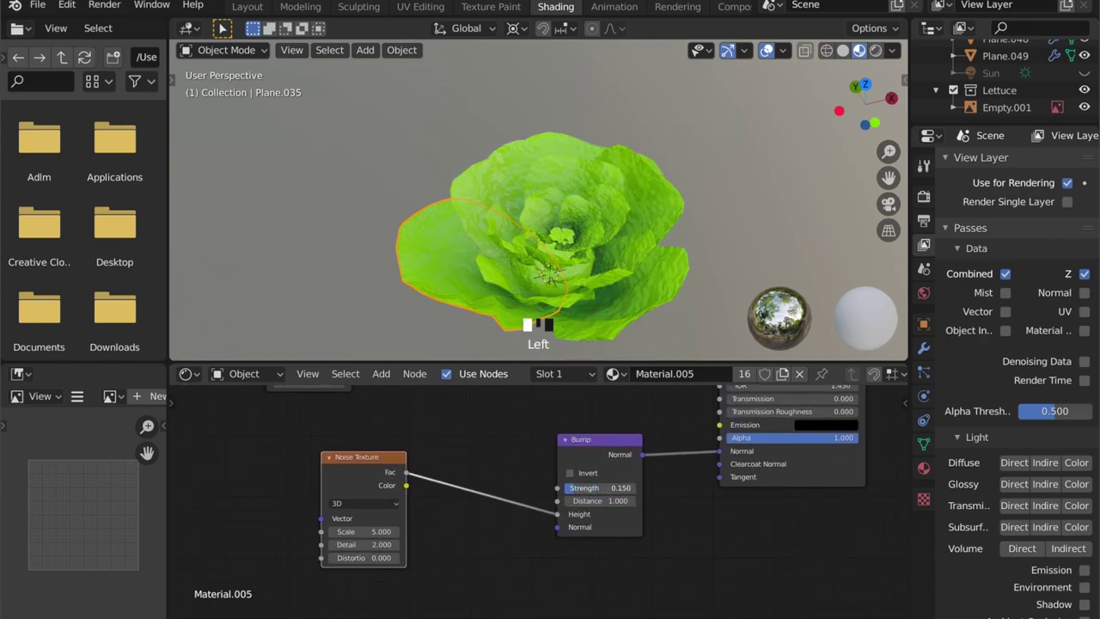
{"action": "scroll", "coordinate": [442, 545], "scroll_direction": "up", "scroll_amount": 2}
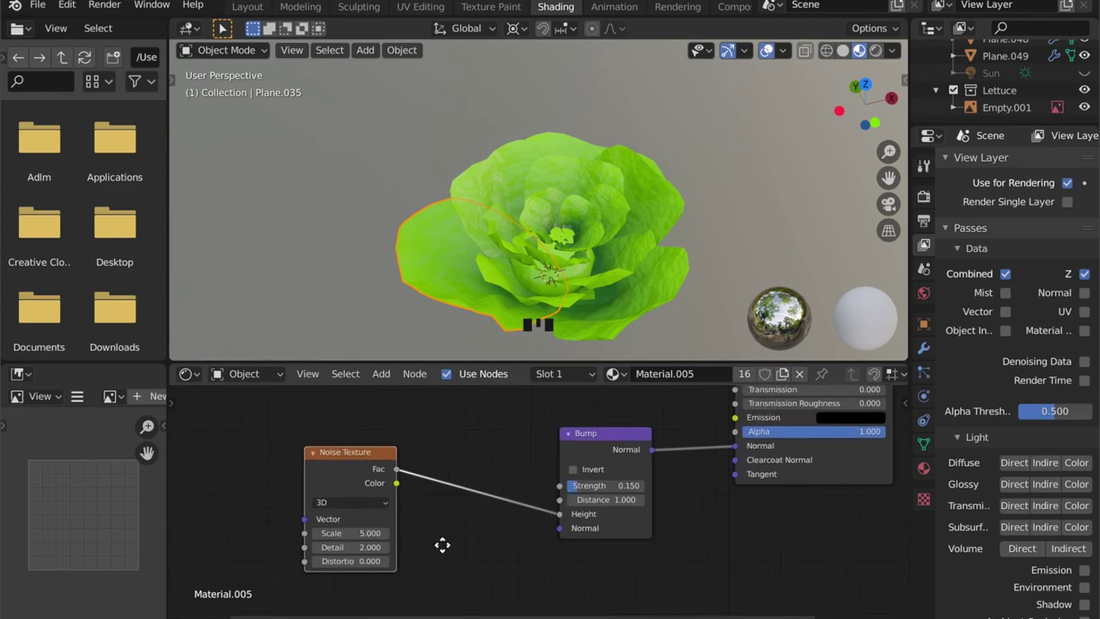
{"action": "middle_click_drag", "start_coordinate": [442, 544], "coordinate": [483, 515]}
{"action": "scroll", "coordinate": [429, 494], "scroll_direction": "up", "scroll_amount": 2}
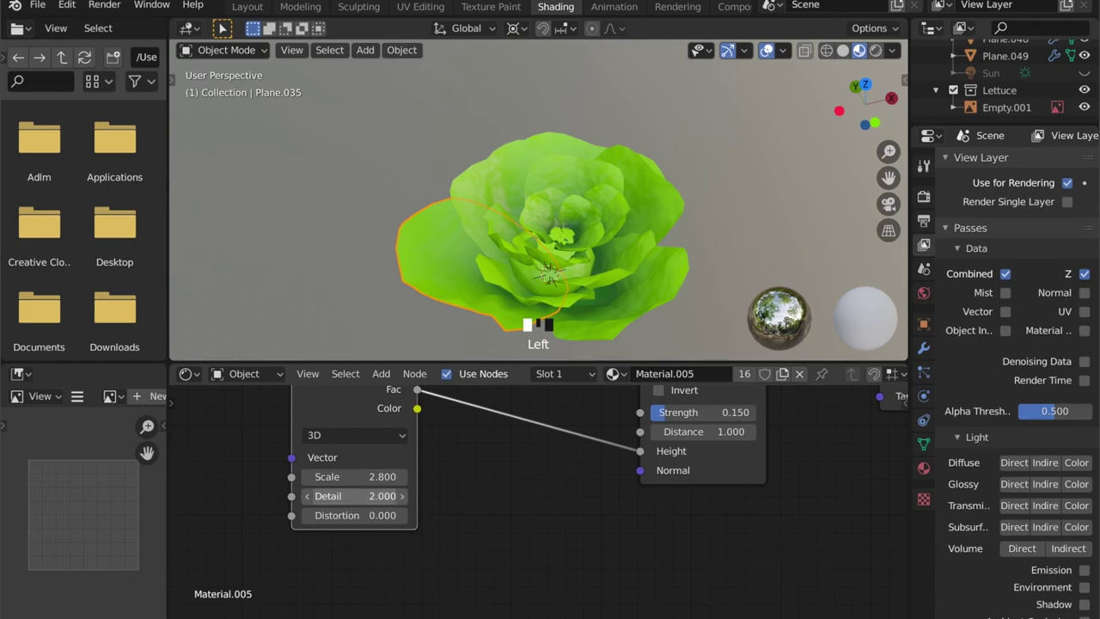
{"action": "left_click", "coordinate": [377, 495]}
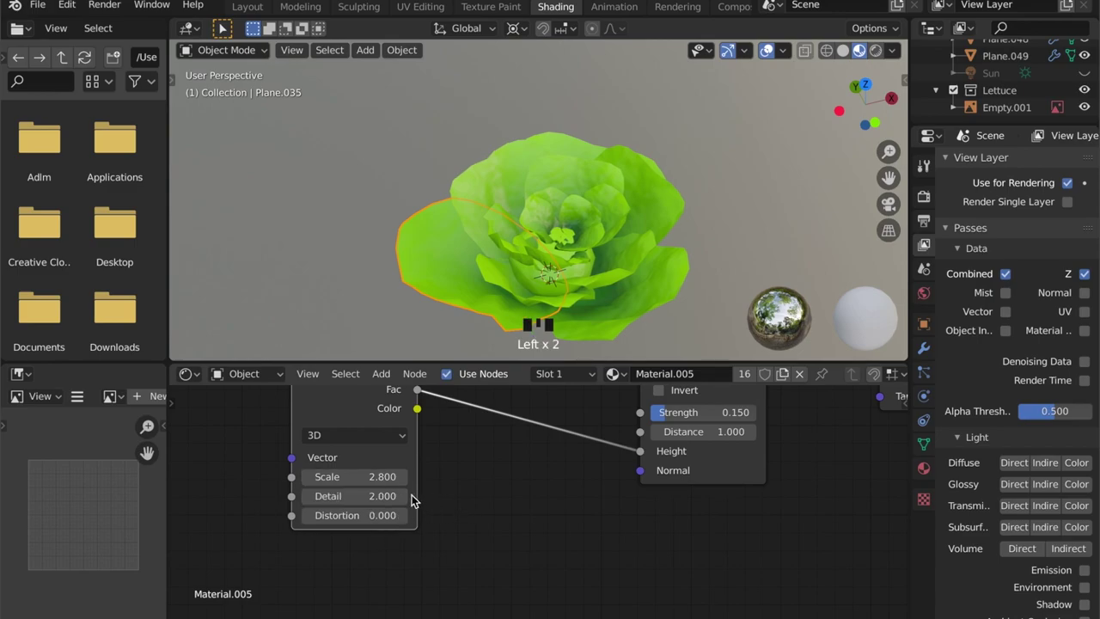
{"action": "left_click", "coordinate": [386, 495]}
{"action": "scroll", "coordinate": [489, 524], "scroll_direction": "down", "scroll_amount": 5}
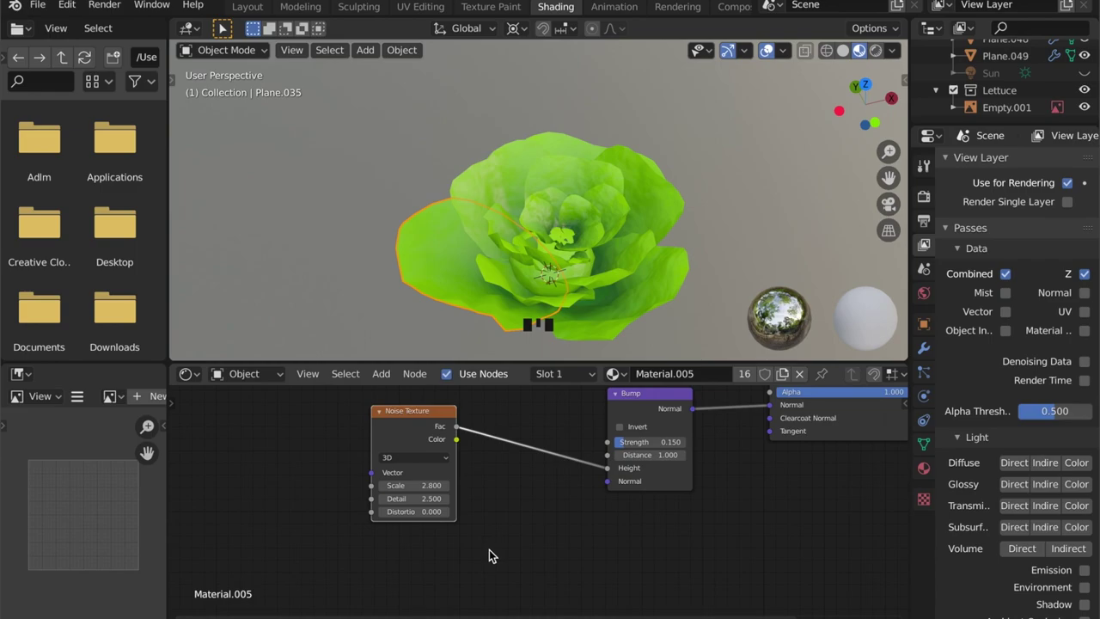
{"action": "middle_click_drag", "start_coordinate": [482, 484], "coordinate": [481, 538]}
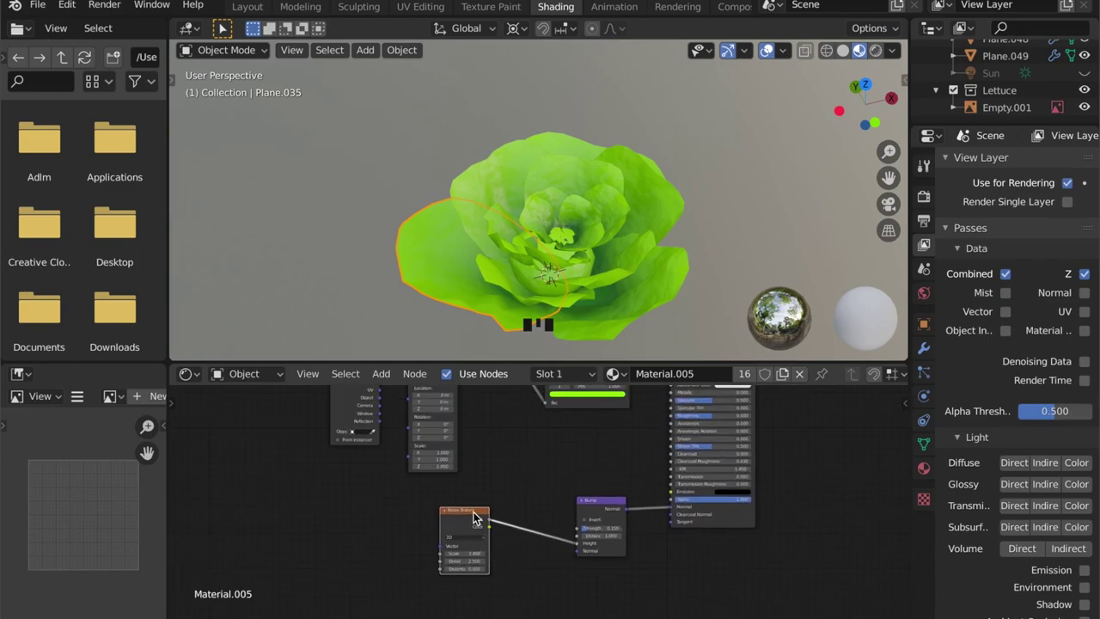
{"action": "left_click_drag", "start_coordinate": [475, 516], "coordinate": [476, 530]}
Step: Add a ColorRamp fed by the noise Fac and link its Color to Roughness
{"action": "key", "text": "shift+a"}
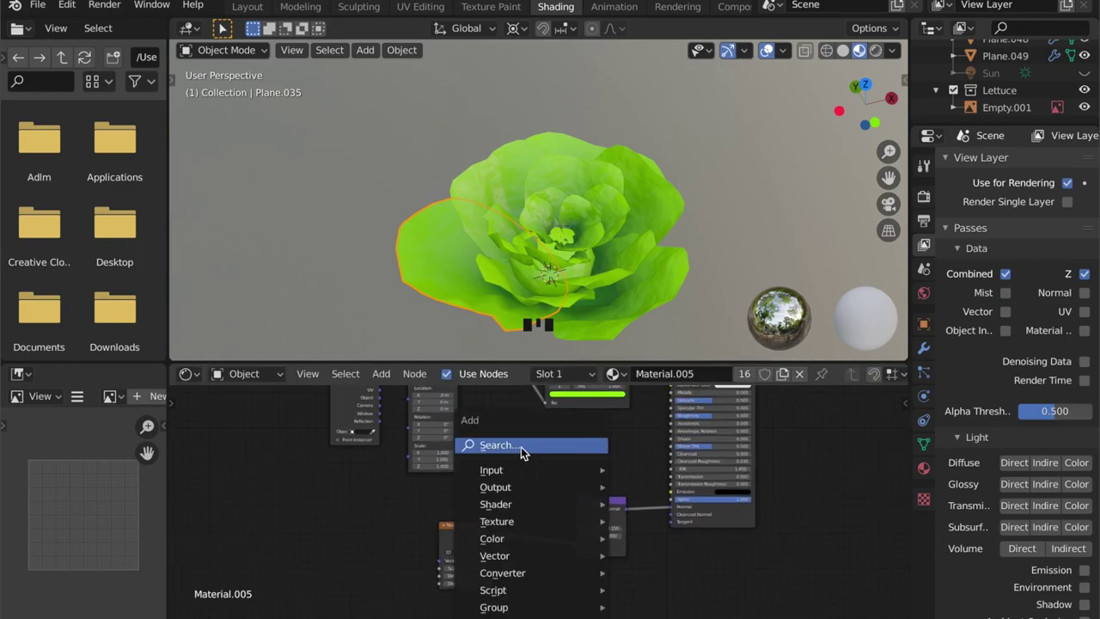
{"action": "left_click", "coordinate": [520, 446]}
{"action": "type", "text": "ram"}
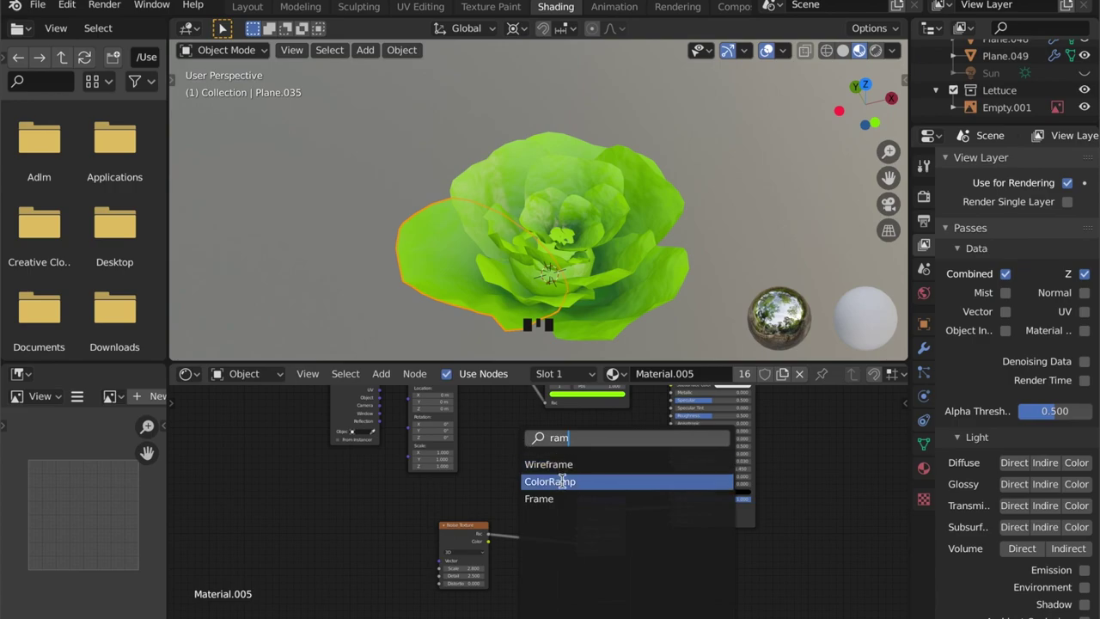
{"action": "left_click", "coordinate": [560, 481]}
{"action": "left_click", "coordinate": [534, 425]}
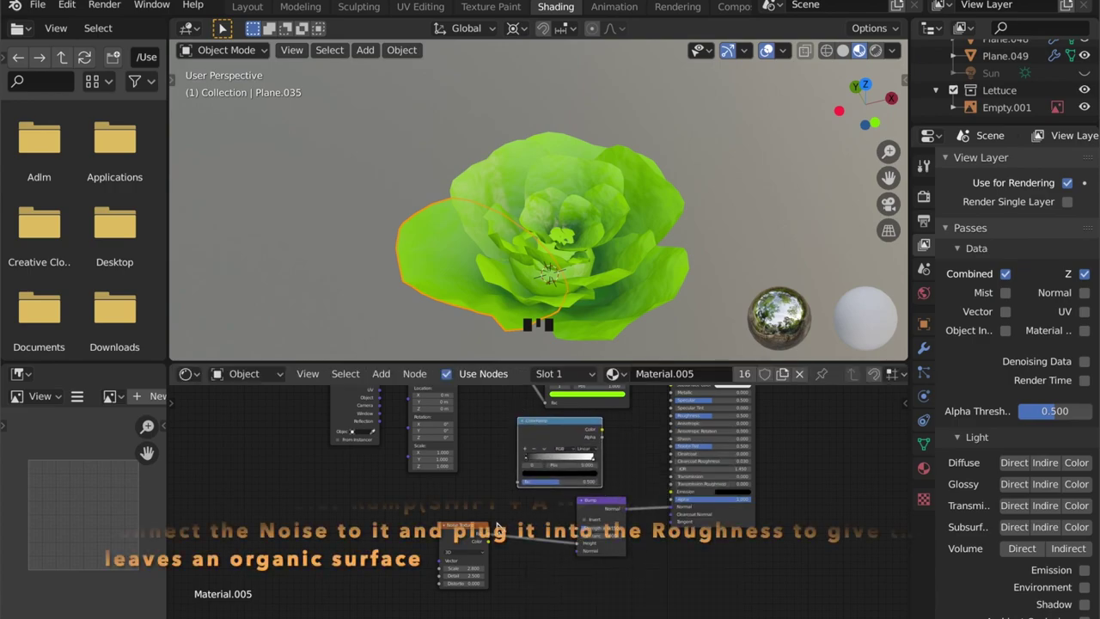
{"action": "left_click_drag", "start_coordinate": [439, 526], "coordinate": [383, 526]}
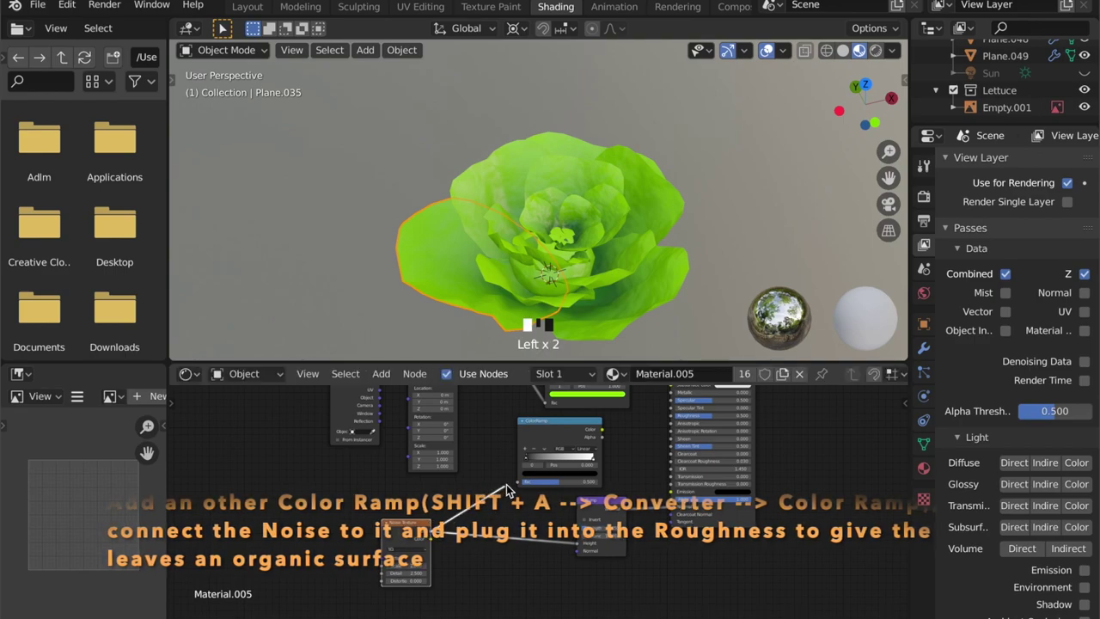
{"action": "left_click_drag", "start_coordinate": [517, 484], "coordinate": [517, 481]}
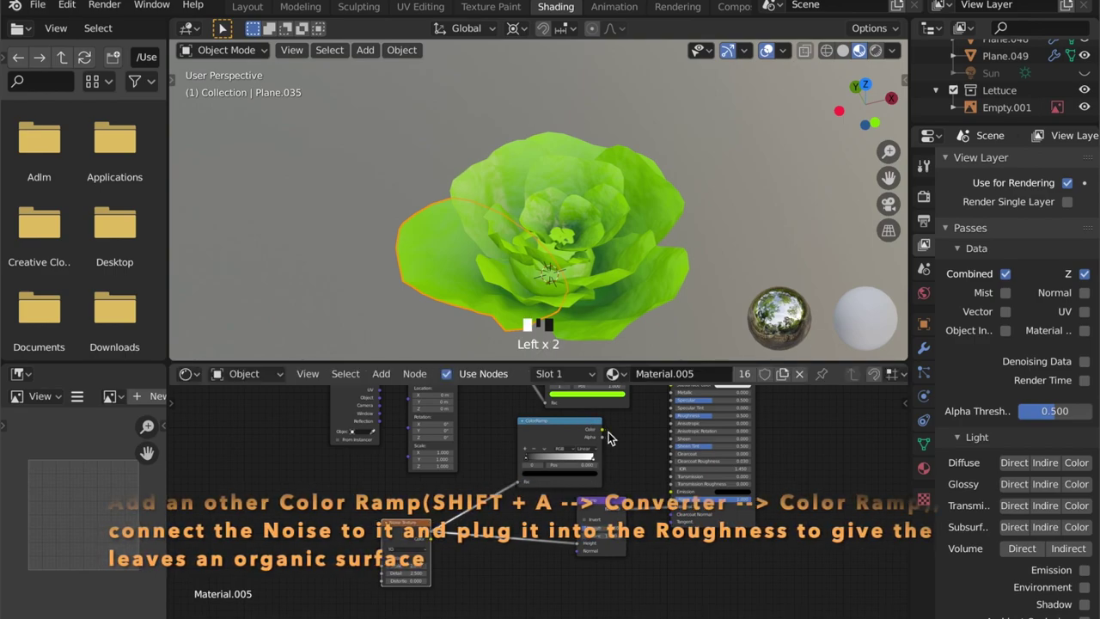
{"action": "left_click_drag", "start_coordinate": [602, 430], "coordinate": [628, 424]}
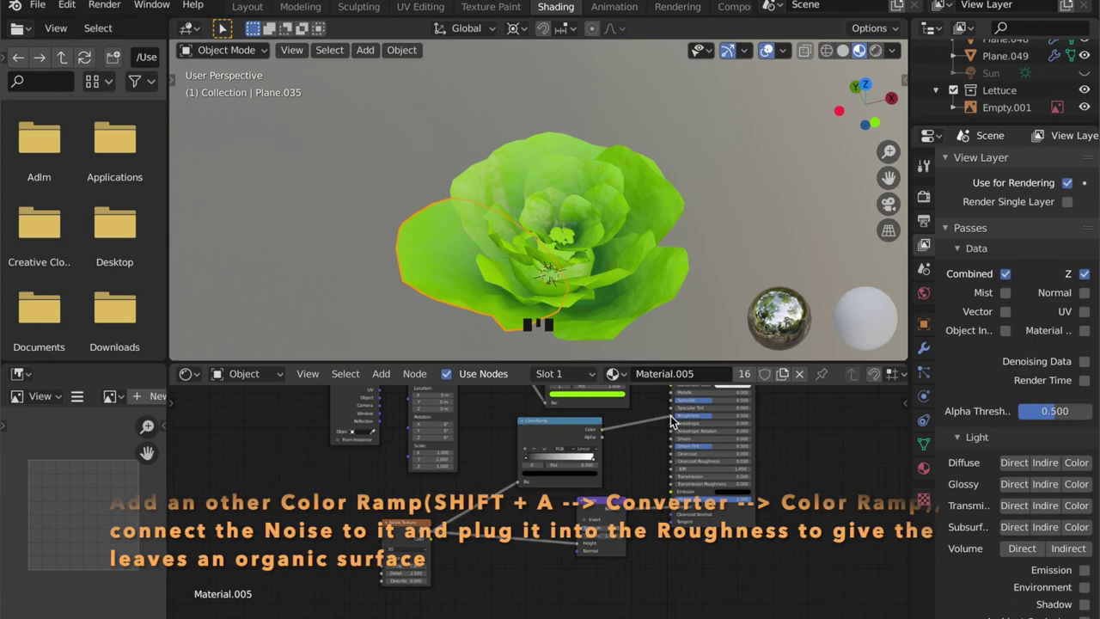
{"action": "left_click", "coordinate": [544, 419], "text": "ctrl+shift"}
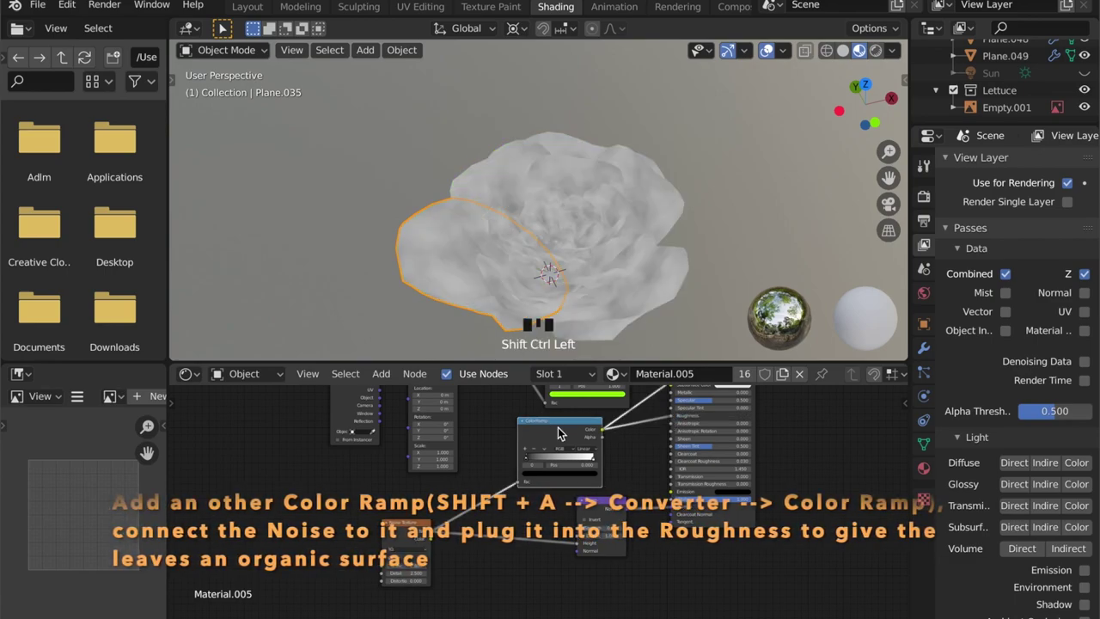
Step: Move the ColorRamp's black stop to position 0.123 and preview the full shader
{"action": "scroll", "coordinate": [557, 430], "scroll_direction": "up", "scroll_amount": 1}
{"action": "scroll", "coordinate": [528, 447], "scroll_direction": "up", "scroll_amount": 1}
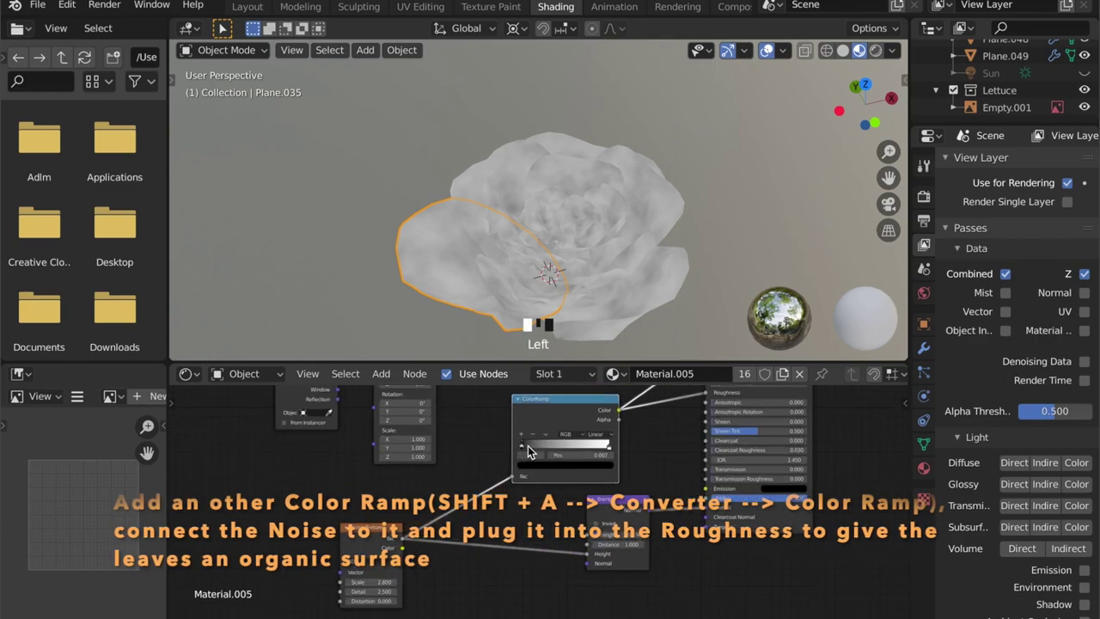
{"action": "left_click_drag", "start_coordinate": [528, 445], "coordinate": [532, 449]}
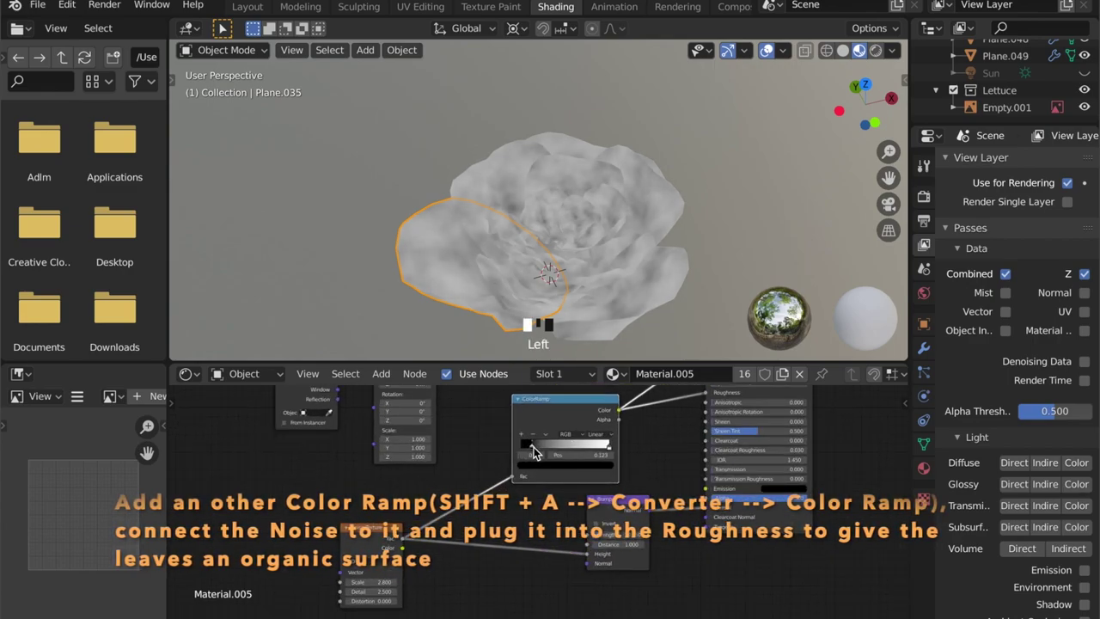
{"action": "scroll", "coordinate": [637, 450], "scroll_direction": "down", "scroll_amount": 5}
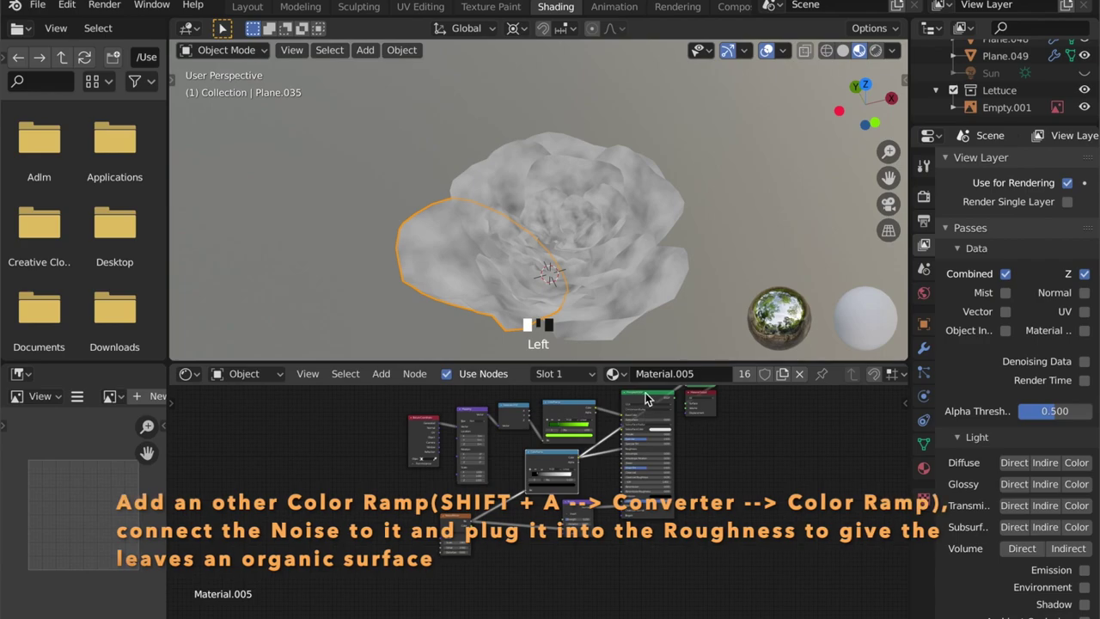
{"action": "left_click", "coordinate": [646, 397], "text": "ctrl+shift"}
{"action": "scroll", "coordinate": [359, 165], "scroll_direction": "up", "scroll_amount": 2}
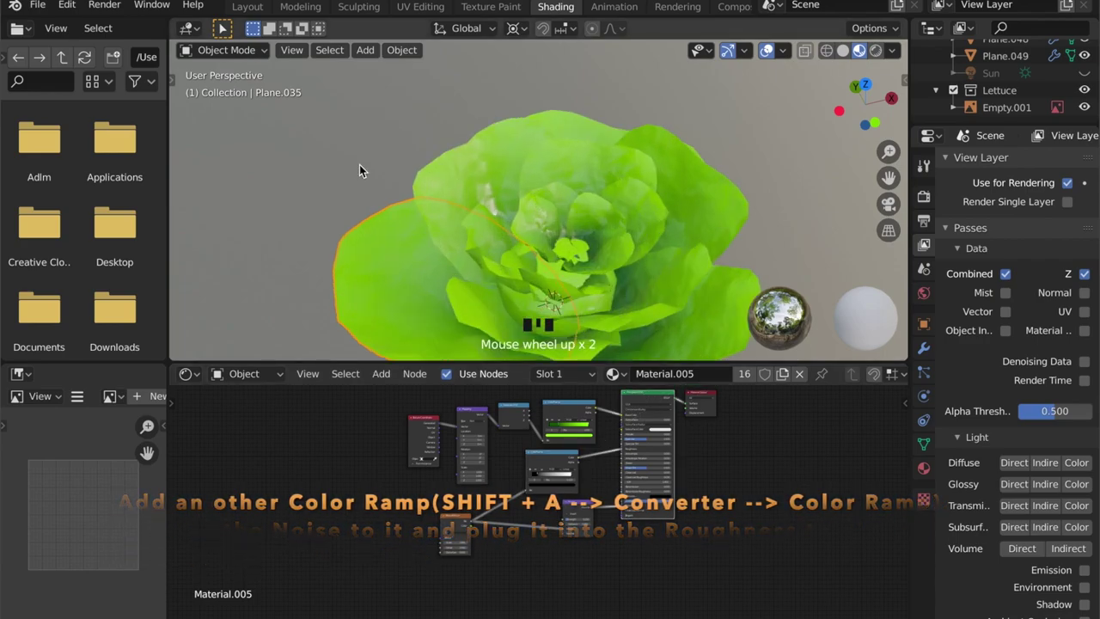
Step: Make the inner ico sphere's material a single-user copy, Material.006
{"action": "left_click", "coordinate": [352, 164]}
{"action": "middle_click_drag", "start_coordinate": [469, 227], "coordinate": [569, 254]}
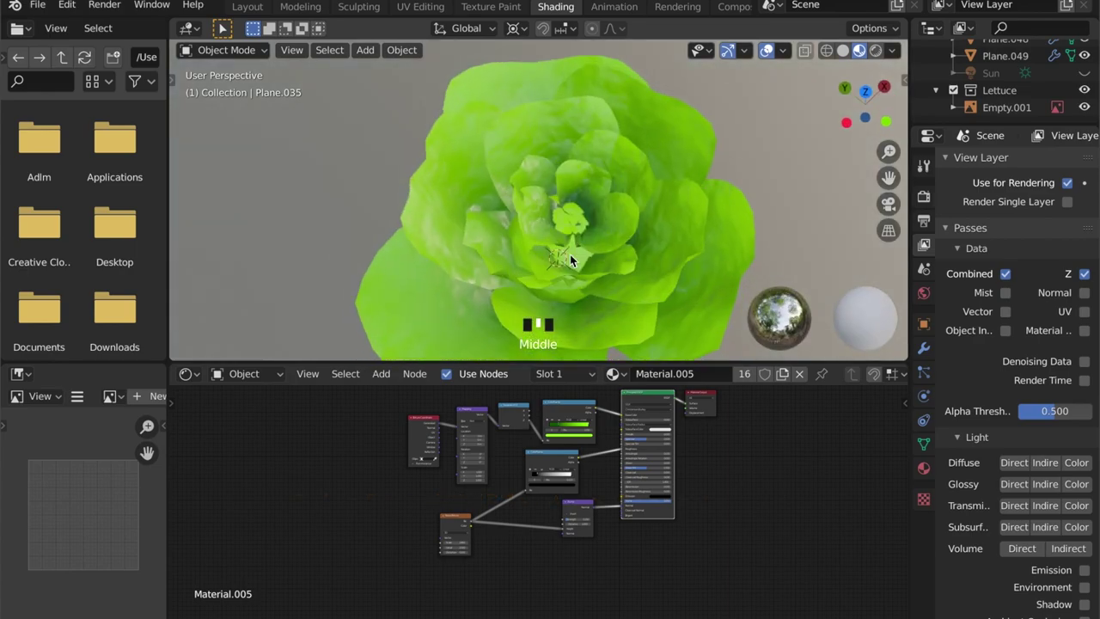
{"action": "left_click", "coordinate": [573, 256]}
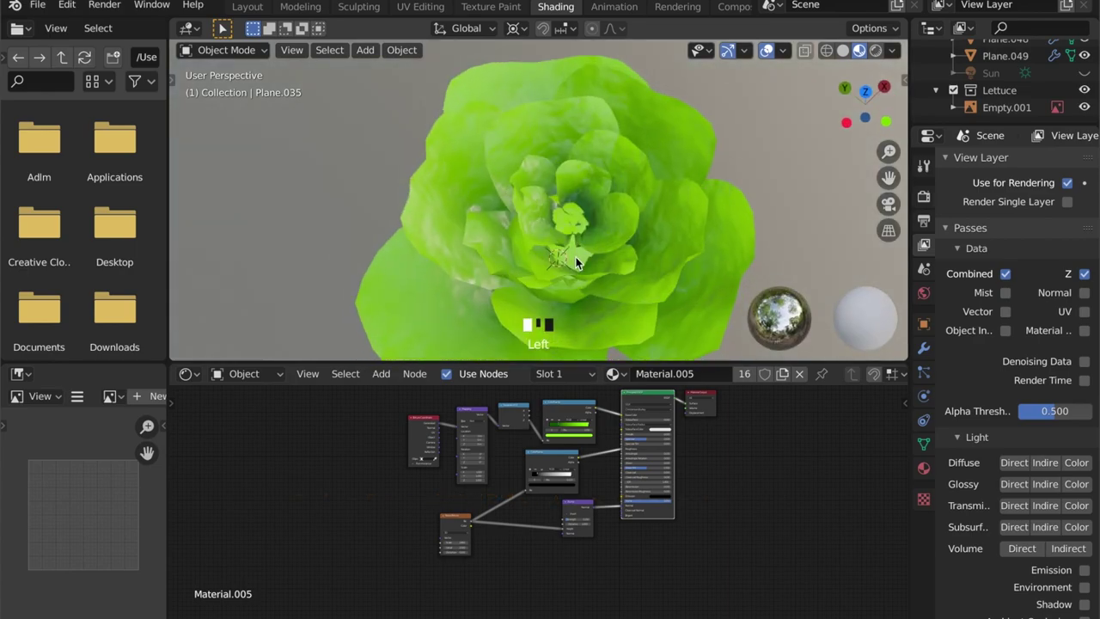
{"action": "left_click", "coordinate": [744, 375]}
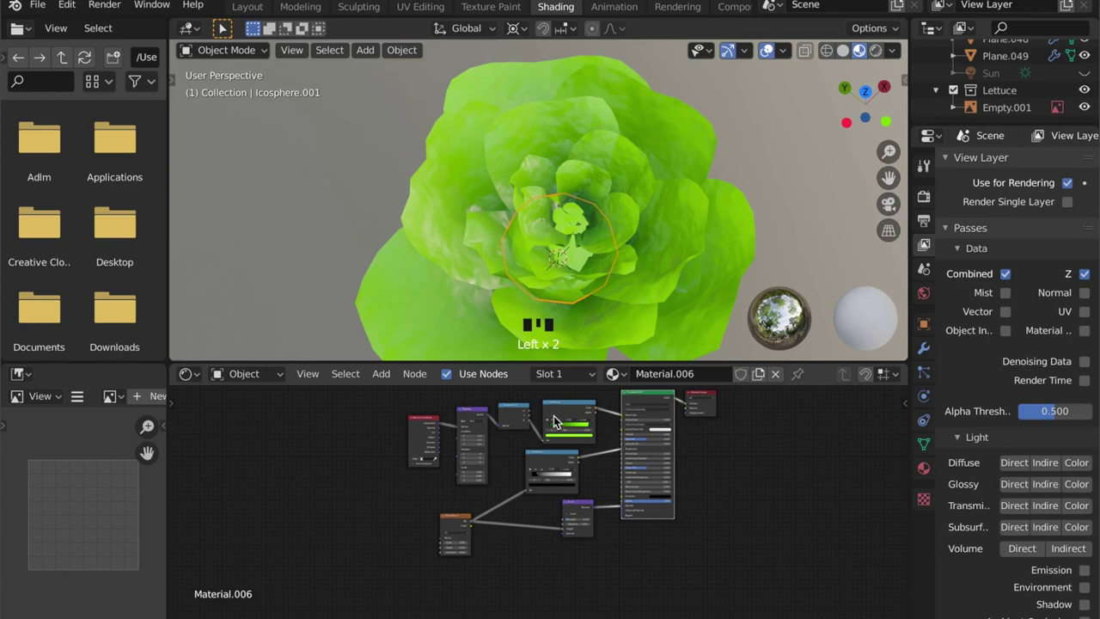
Step: Darken the ramp's green stop from value 0.900 to 0.683
{"action": "scroll", "coordinate": [554, 421], "scroll_direction": "up", "scroll_amount": 7}
{"action": "middle_click_drag", "start_coordinate": [570, 425], "coordinate": [560, 480], "text": "shift"}
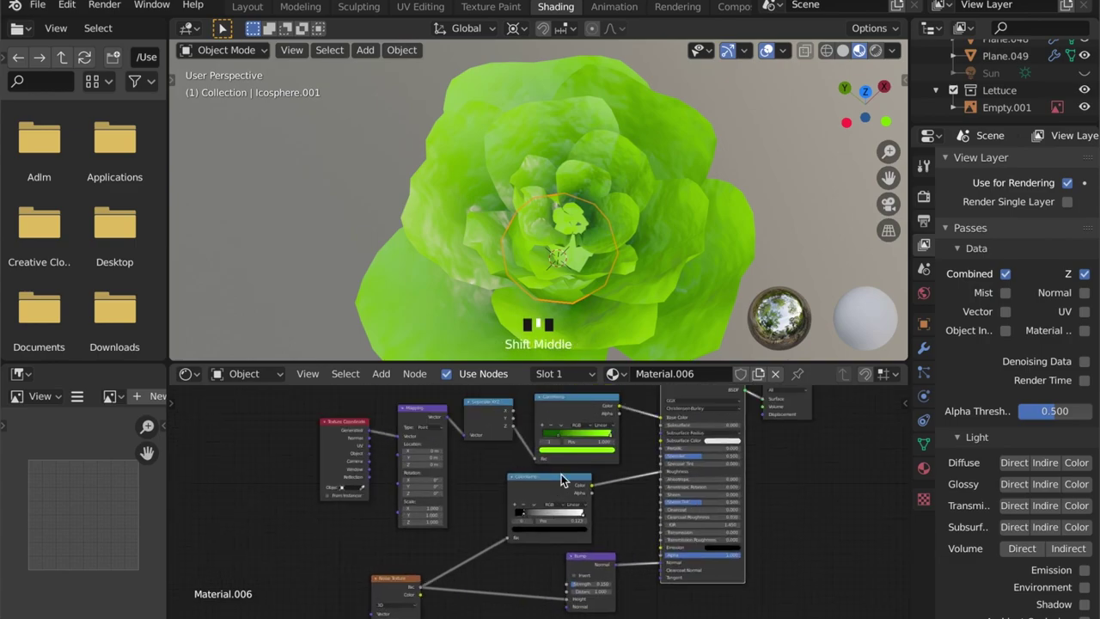
{"action": "left_click", "coordinate": [568, 467]}
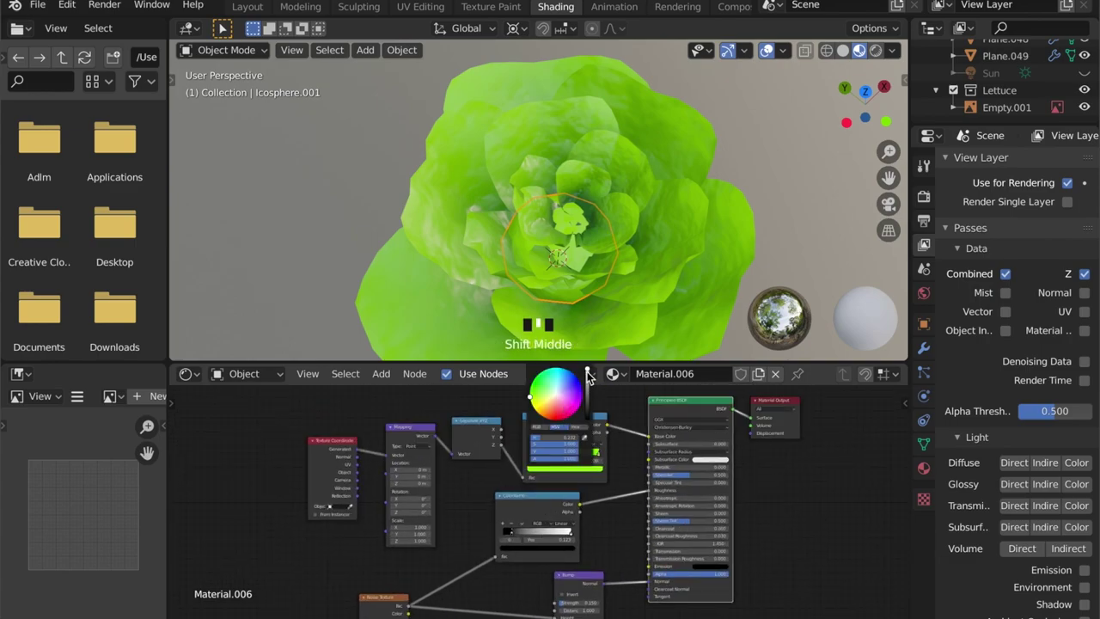
{"action": "left_click_drag", "start_coordinate": [587, 372], "coordinate": [586, 383]}
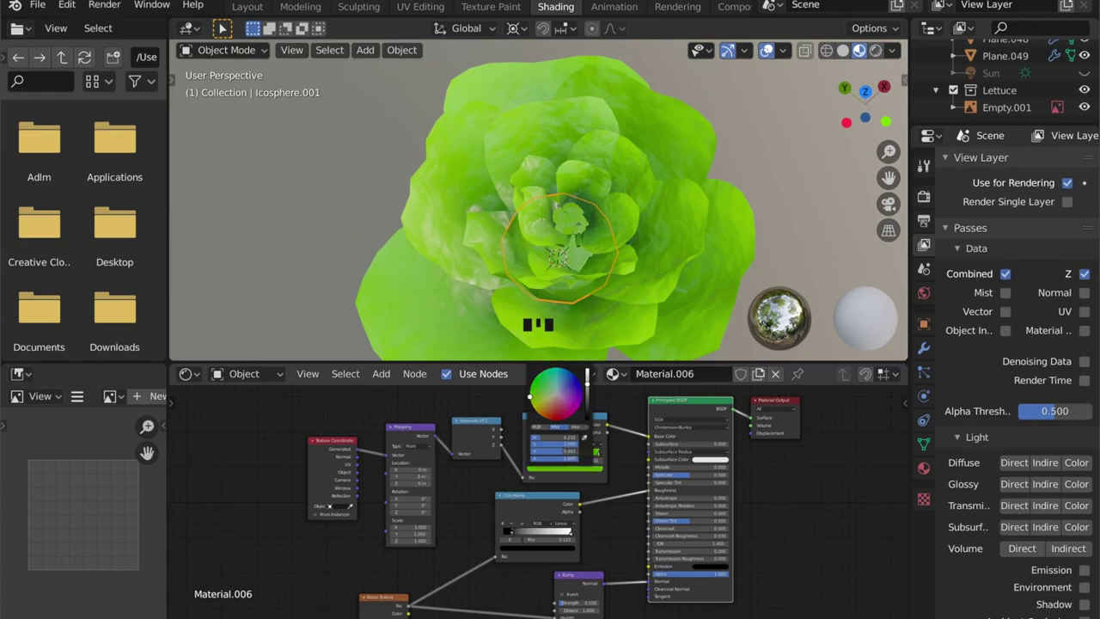
{"action": "scroll", "coordinate": [761, 227], "scroll_direction": "down", "scroll_amount": 2}
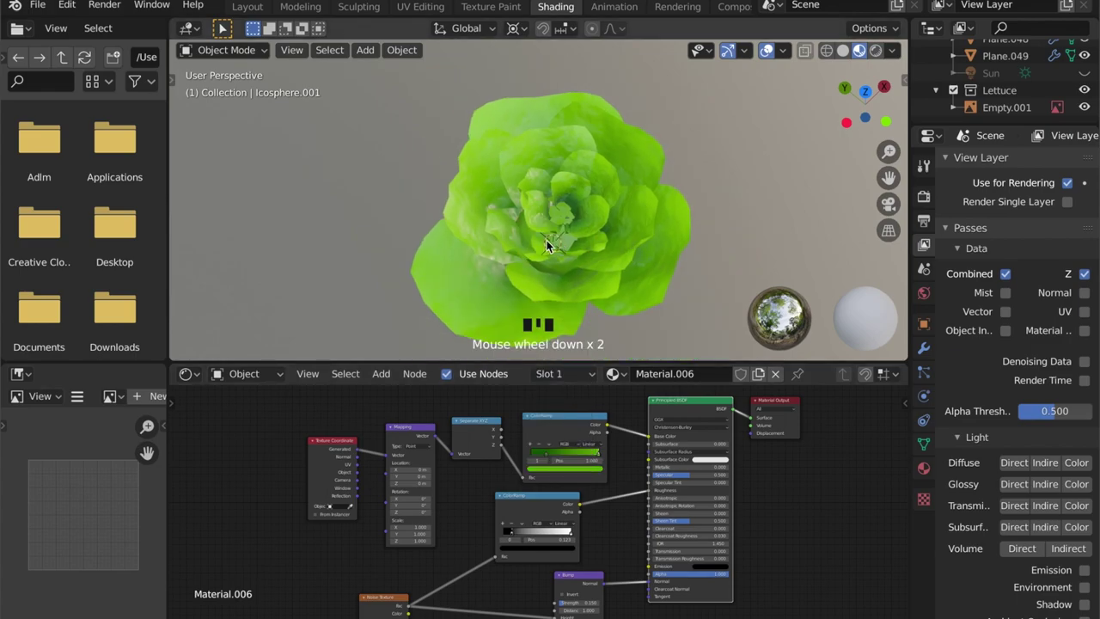
Step: Squash the inner ico sphere along Z to about 0.88, then rescale it vertically again
{"action": "left_click", "coordinate": [530, 236]}
{"action": "middle_click_drag", "start_coordinate": [612, 263], "coordinate": [599, 243]}
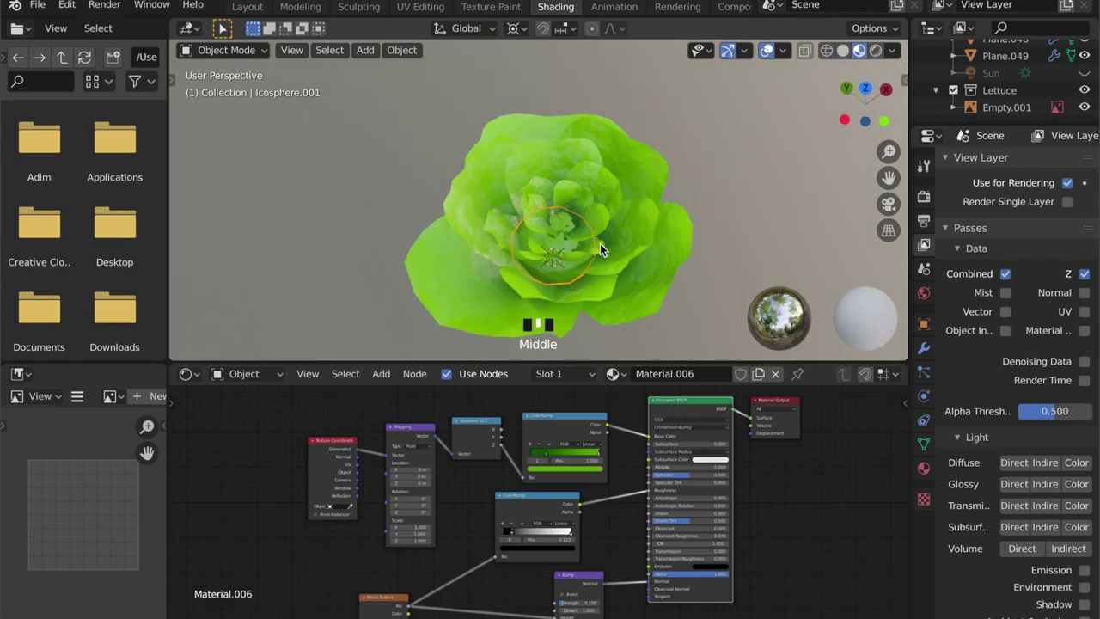
{"action": "scroll", "coordinate": [616, 230], "scroll_direction": "down", "scroll_amount": 1}
{"action": "key", "text": "s"}
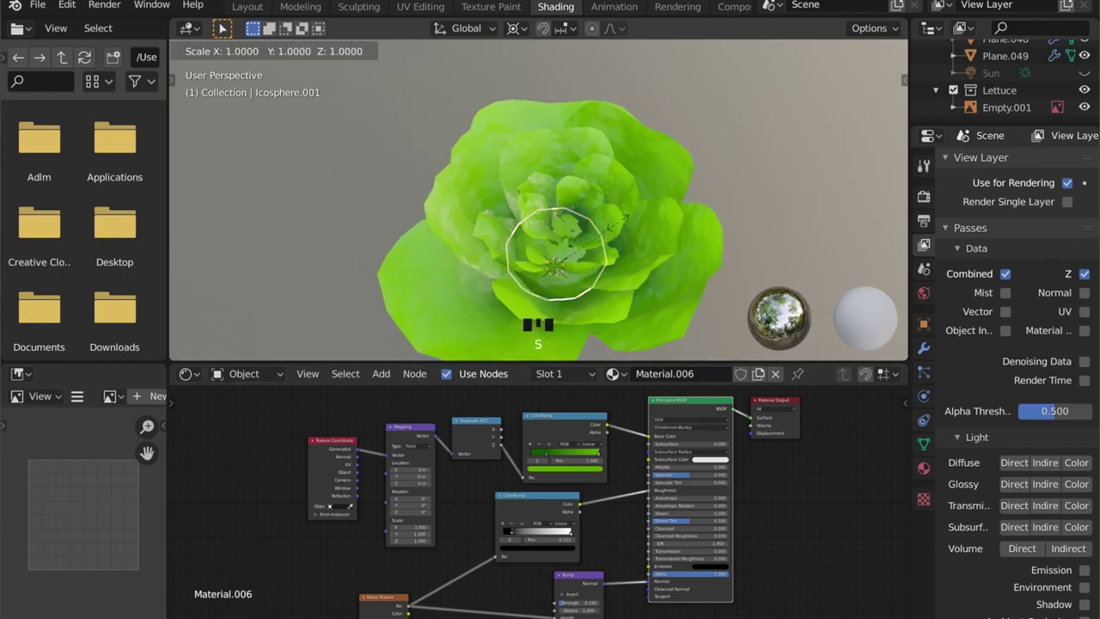
{"action": "key", "text": "z"}
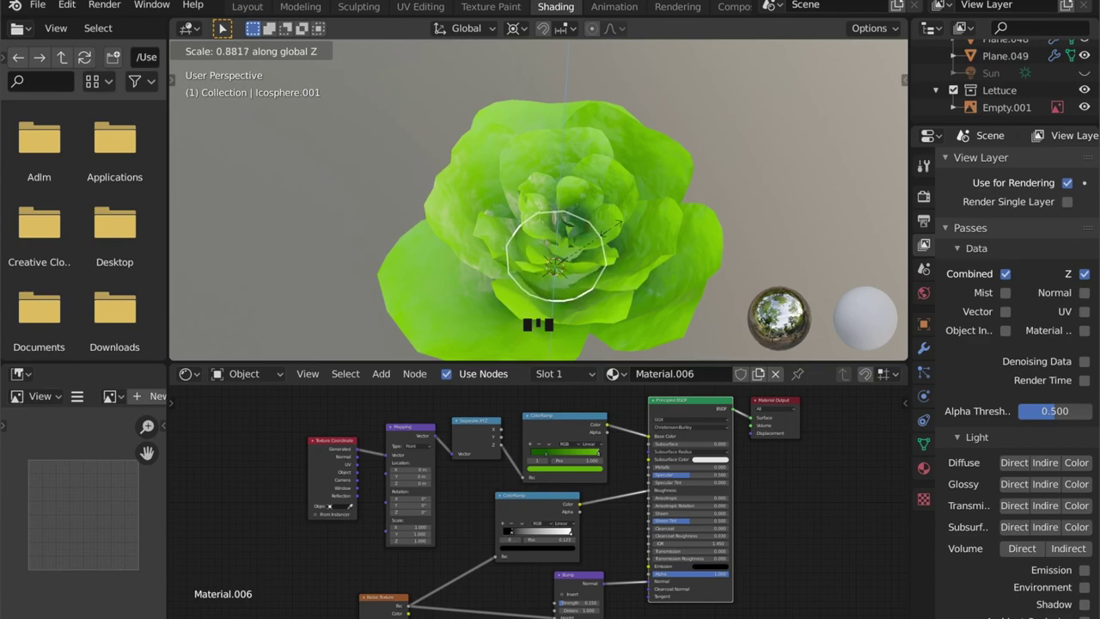
{"action": "left_click", "coordinate": [614, 225]}
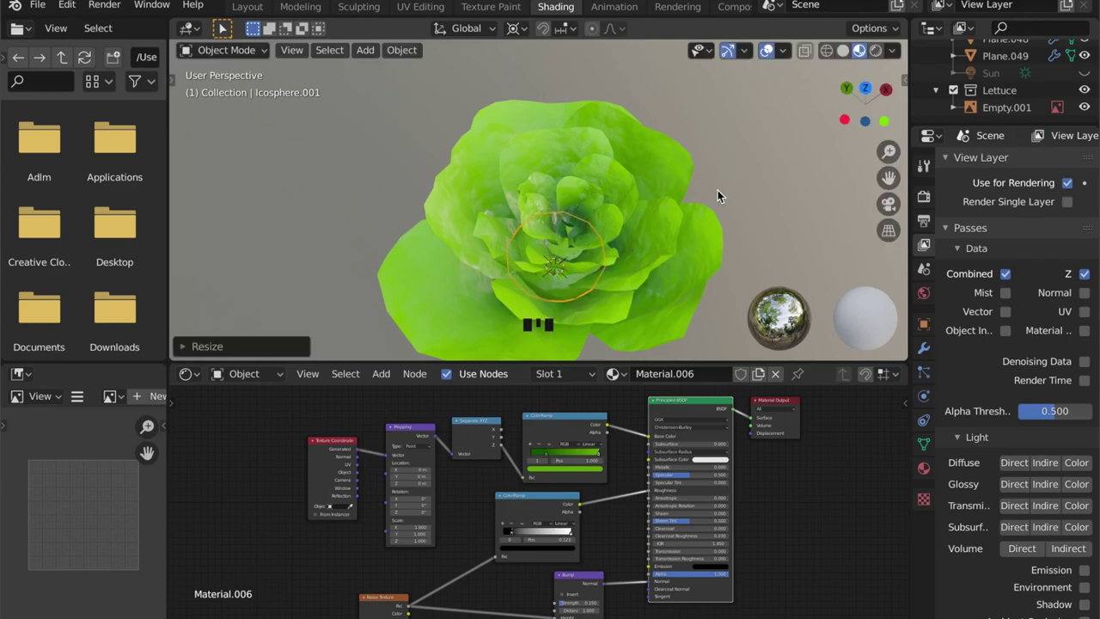
{"action": "left_click", "coordinate": [713, 222]}
{"action": "scroll", "coordinate": [680, 234], "scroll_direction": "up", "scroll_amount": 3}
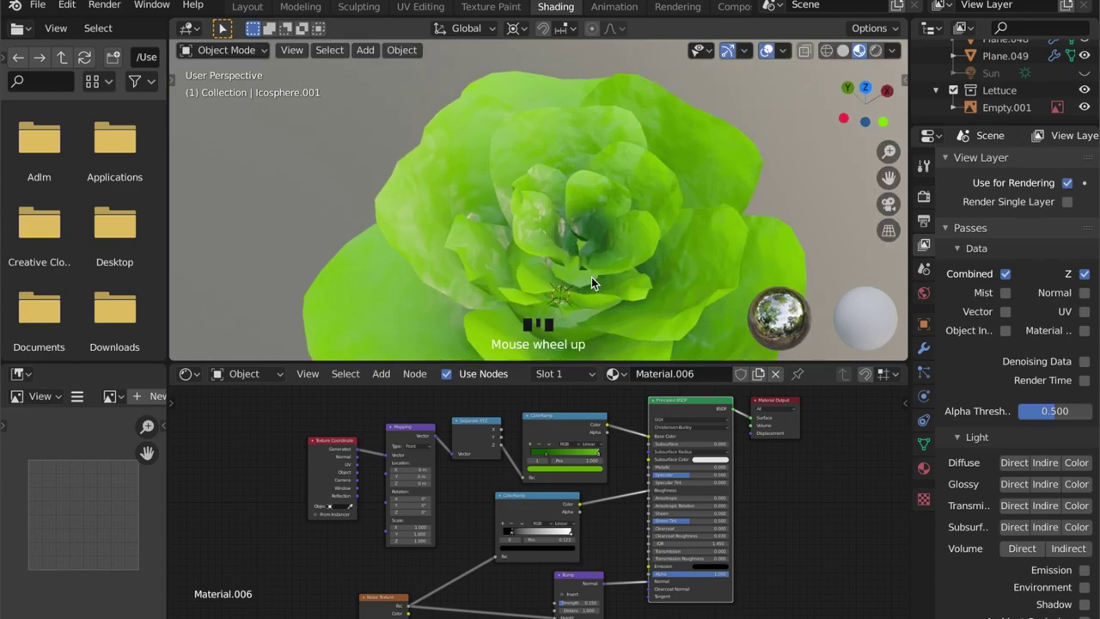
{"action": "left_click", "coordinate": [626, 289]}
{"action": "key", "text": "s"}
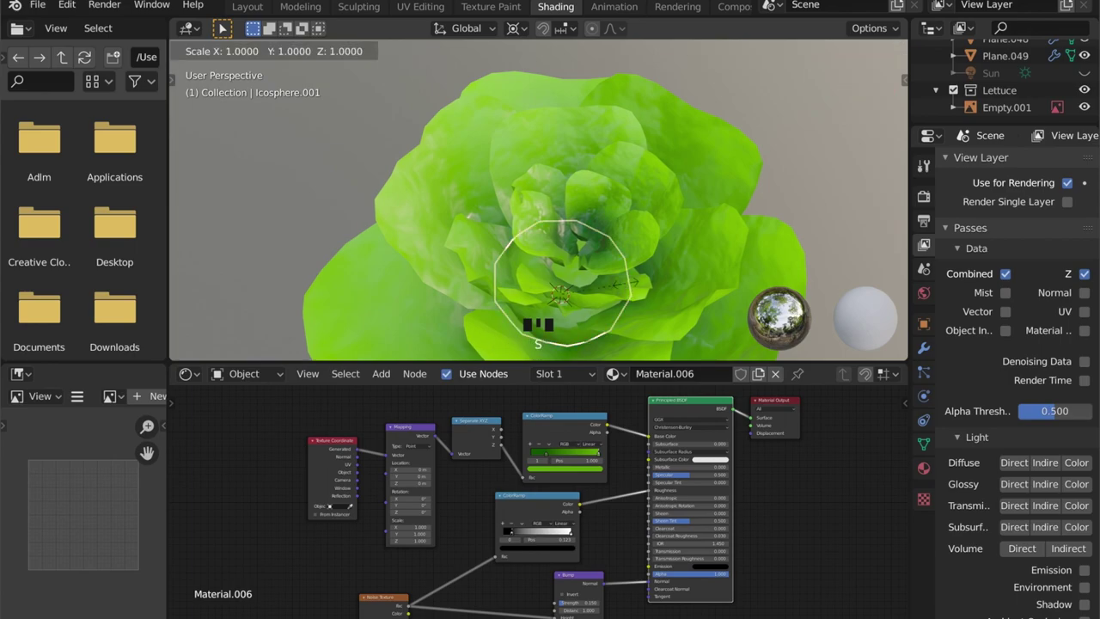
{"action": "key", "text": "z"}
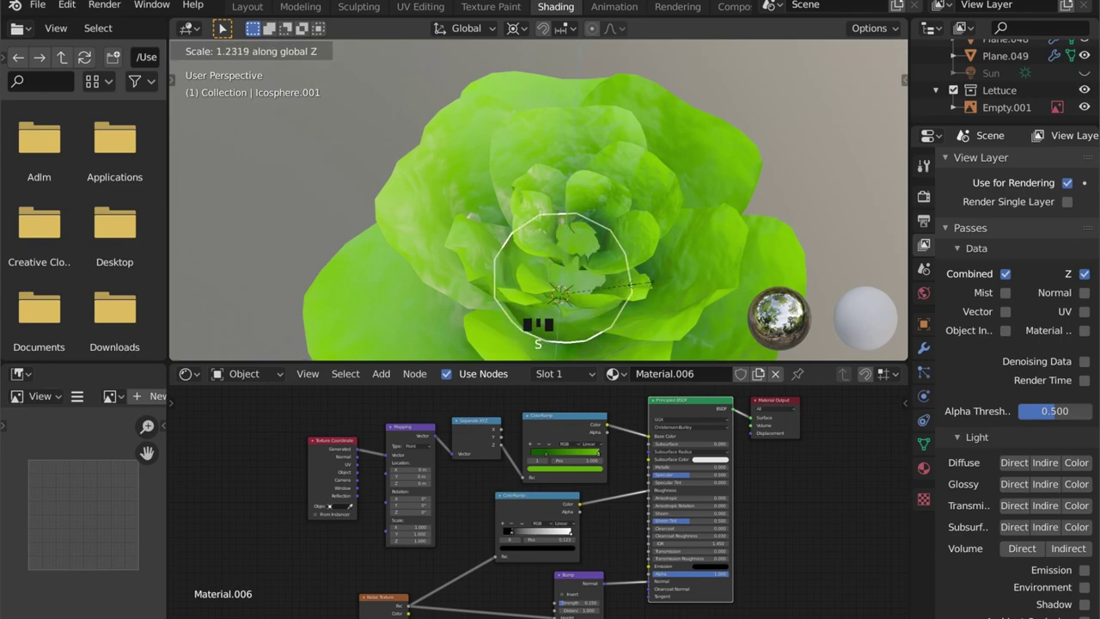
Step: Confirm the sphere's Z scale of 1.2319 and slide the green ColorRamp stop to retune the shade
{"action": "left_click", "coordinate": [643, 289]}
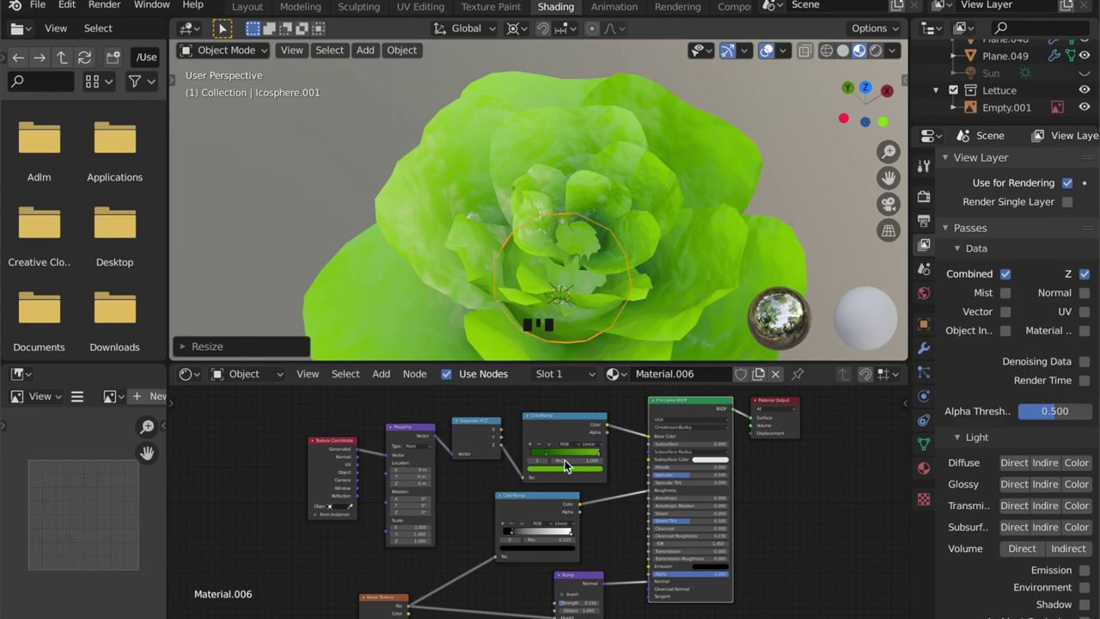
{"action": "left_click", "coordinate": [564, 469]}
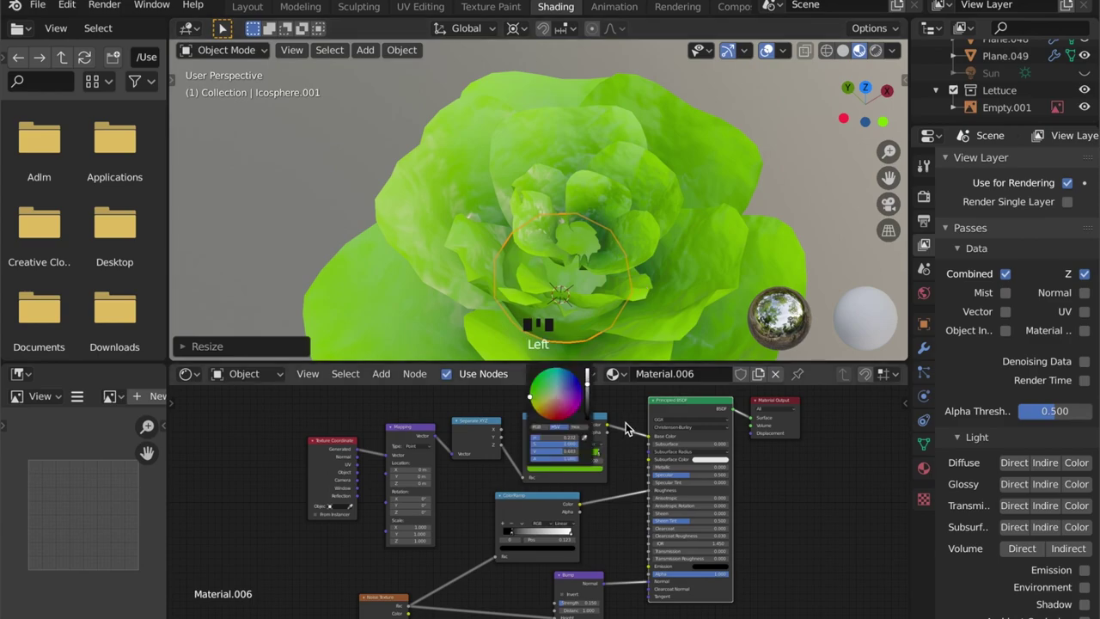
{"action": "left_click", "coordinate": [591, 470]}
{"action": "scroll", "coordinate": [547, 395], "scroll_direction": "up", "scroll_amount": 1}
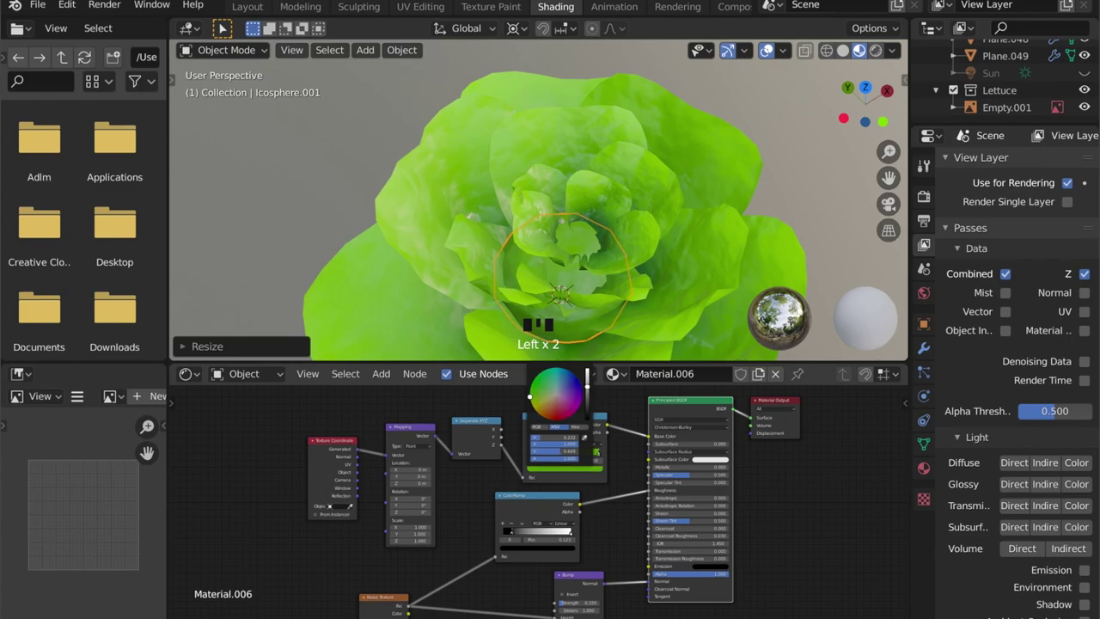
{"action": "scroll", "coordinate": [548, 392], "scroll_direction": "up", "scroll_amount": 1}
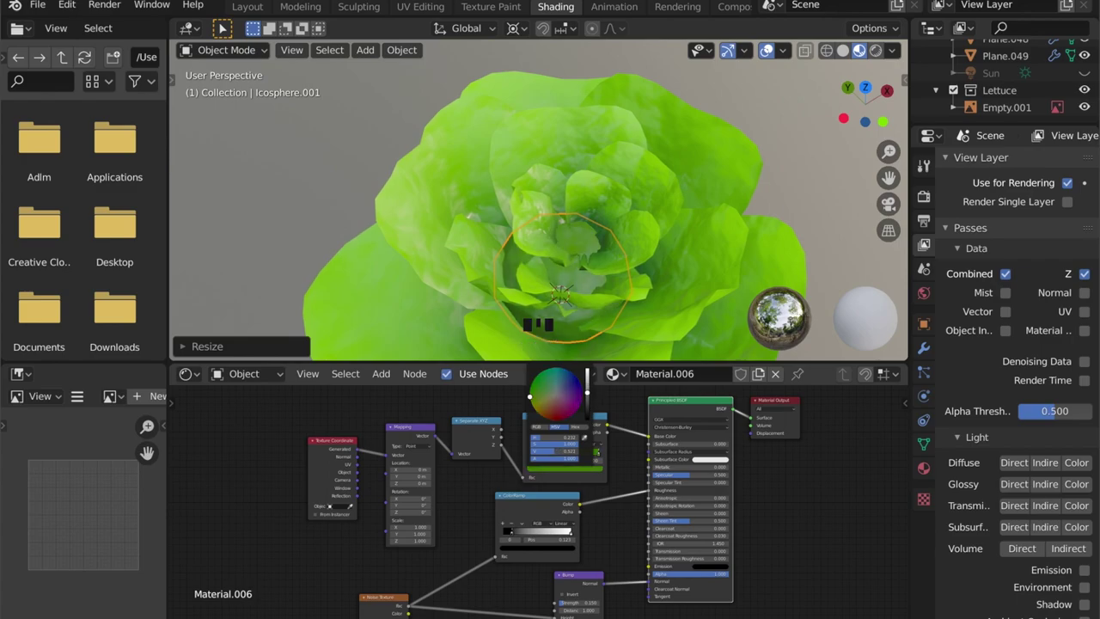
{"action": "scroll", "coordinate": [549, 392], "scroll_direction": "up", "scroll_amount": 1}
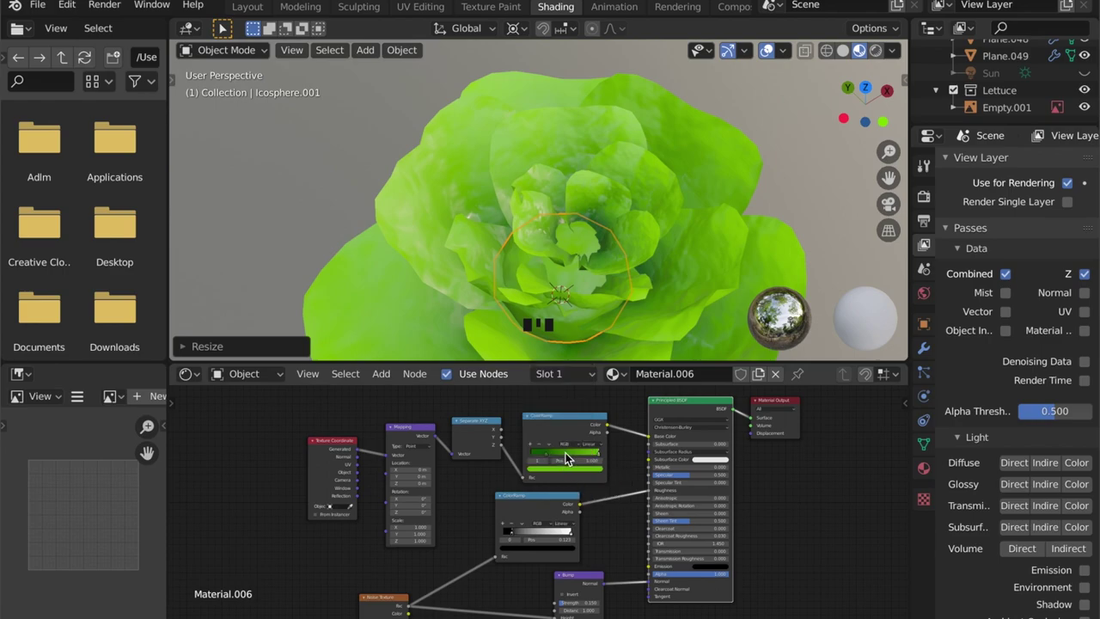
{"action": "left_click_drag", "start_coordinate": [574, 454], "coordinate": [550, 457]}
{"action": "left_click", "coordinate": [548, 454]}
{"action": "mouse_move", "coordinate": [578, 454]}
{"action": "left_mouse_down"}
{"action": "mouse_move", "coordinate": [547, 458]}
{"action": "mouse_move", "coordinate": [594, 455]}
{"action": "left_mouse_up"}
{"action": "left_click", "coordinate": [547, 455]}
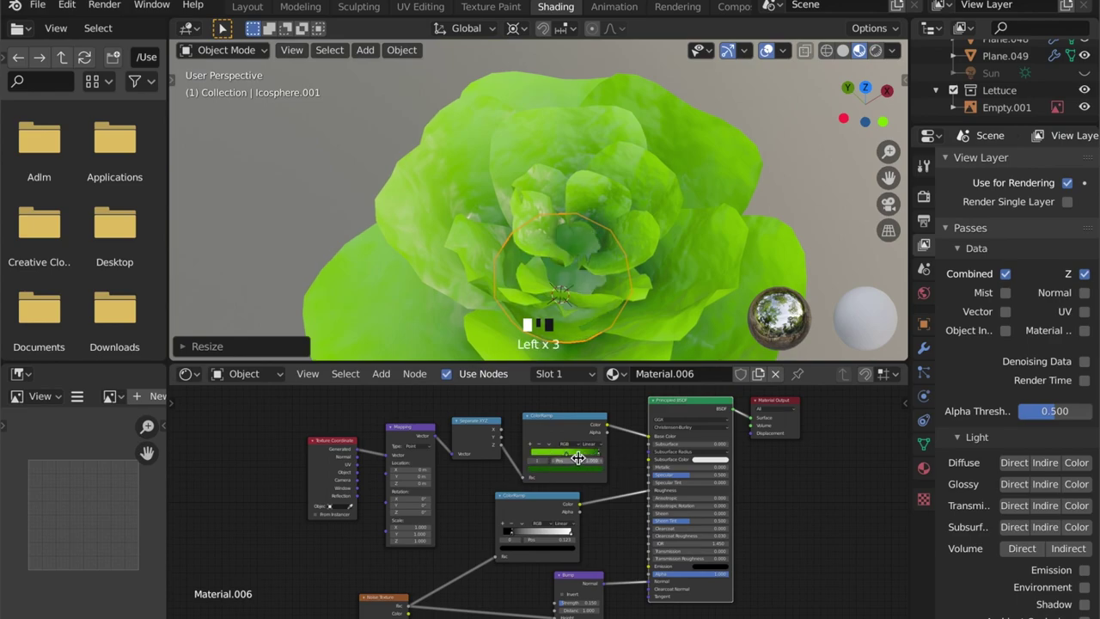
{"action": "left_click_drag", "start_coordinate": [567, 458], "coordinate": [593, 460]}
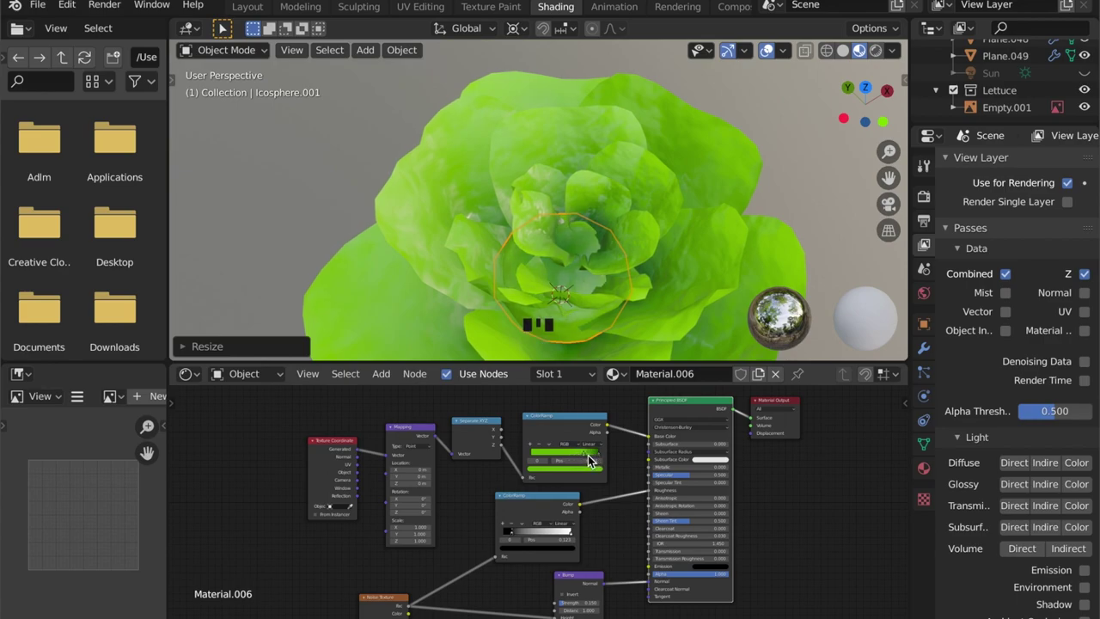
Step: Orbit around the green lettuce head to inspect the reshaped centre among the leaves
{"action": "middle_click_drag", "start_coordinate": [596, 321], "coordinate": [771, 235]}
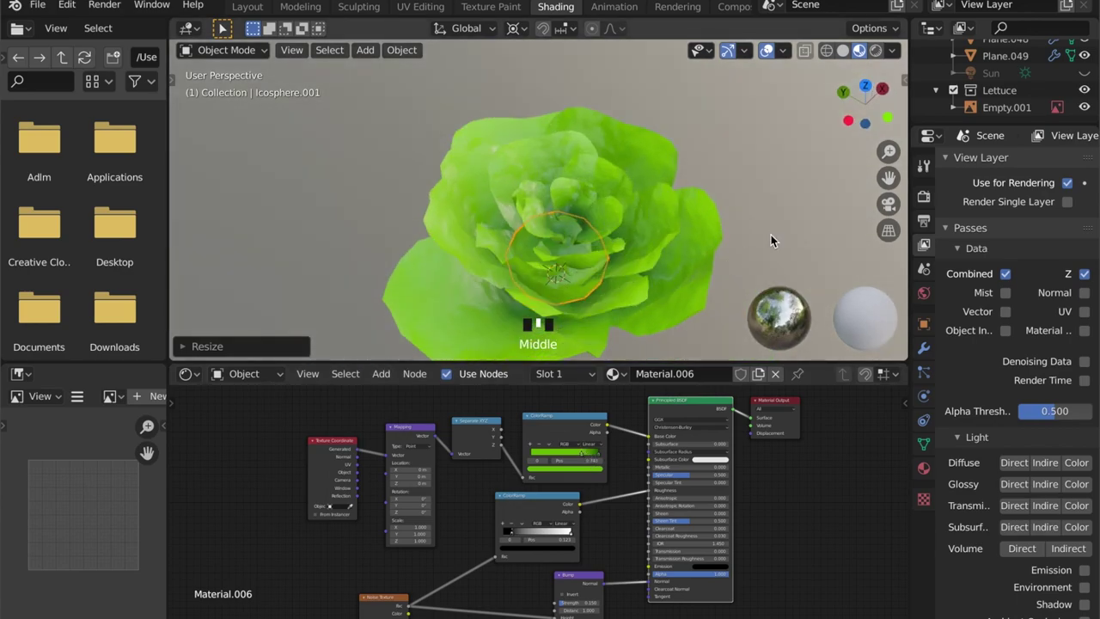
{"action": "left_click", "coordinate": [771, 232]}
{"action": "scroll", "coordinate": [729, 263], "scroll_direction": "down", "scroll_amount": 3}
{"action": "middle_click_drag", "start_coordinate": [690, 274], "coordinate": [641, 251]}
{"action": "scroll", "coordinate": [641, 247], "scroll_direction": "up", "scroll_amount": 4}
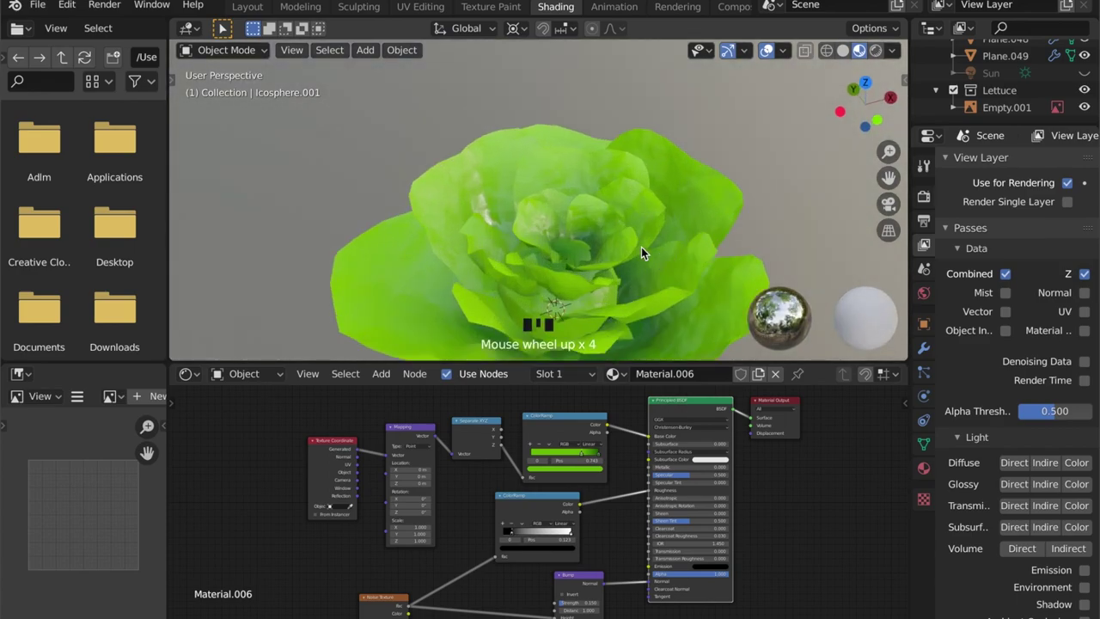
{"action": "middle_click_drag", "start_coordinate": [646, 283], "coordinate": [361, 259]}
{"action": "scroll", "coordinate": [663, 269], "scroll_direction": "down", "scroll_amount": 4}
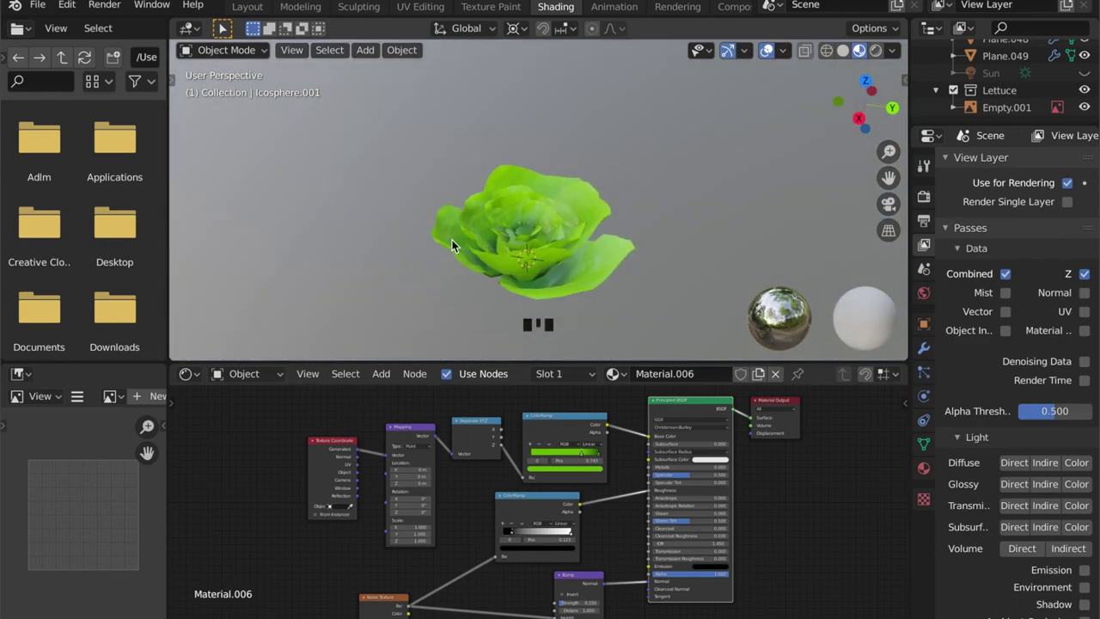
Step: Bend the outer-edge vertices of leaf Plane.042 so its tip curls
{"action": "scroll", "coordinate": [459, 238], "scroll_direction": "up", "scroll_amount": 3}
{"action": "left_click", "coordinate": [413, 250]}
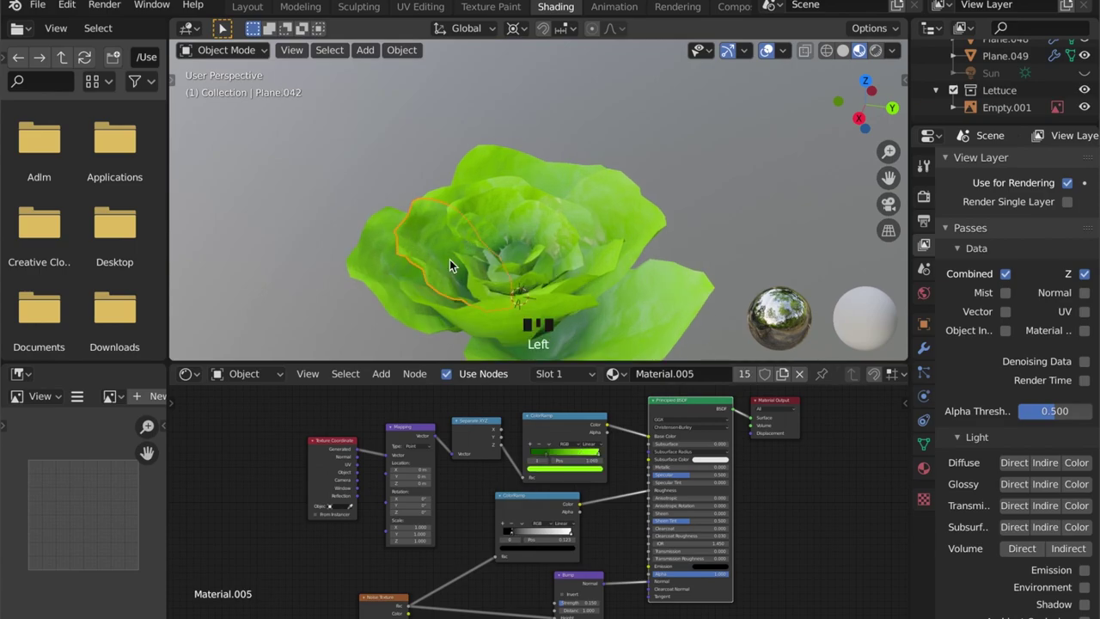
{"action": "mouse_move", "coordinate": [449, 260]}
{"action": "middle_mouse_down"}
{"action": "mouse_move", "coordinate": [472, 255]}
{"action": "mouse_move", "coordinate": [458, 246]}
{"action": "middle_mouse_up"}
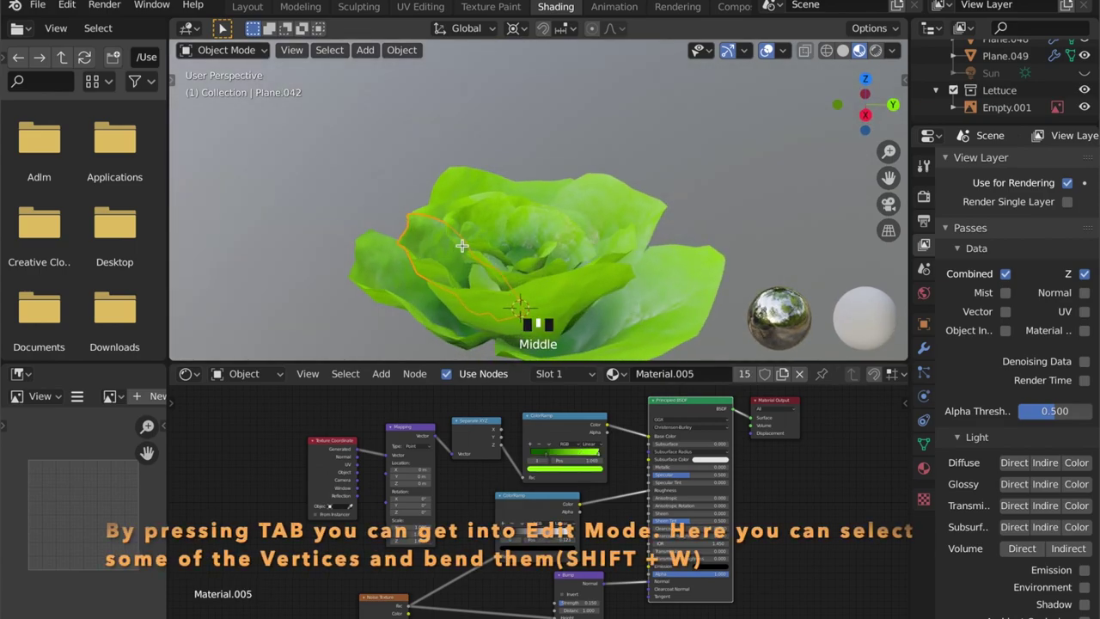
{"action": "key", "text": "Tab"}
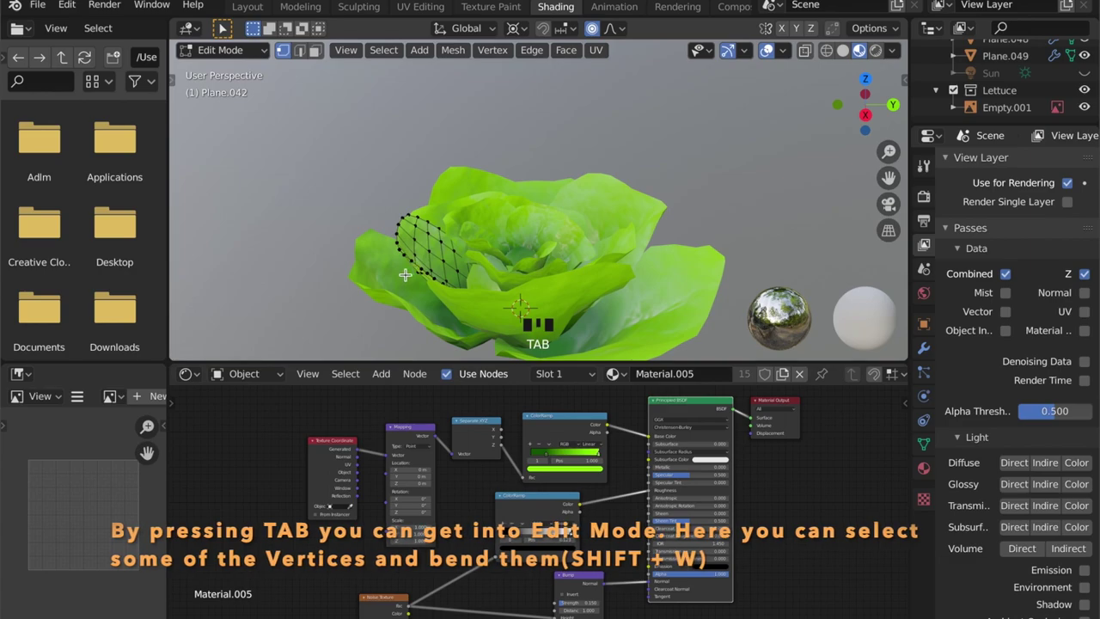
{"action": "left_click_drag", "start_coordinate": [410, 271], "coordinate": [385, 193]}
{"action": "key", "text": "shift+w"}
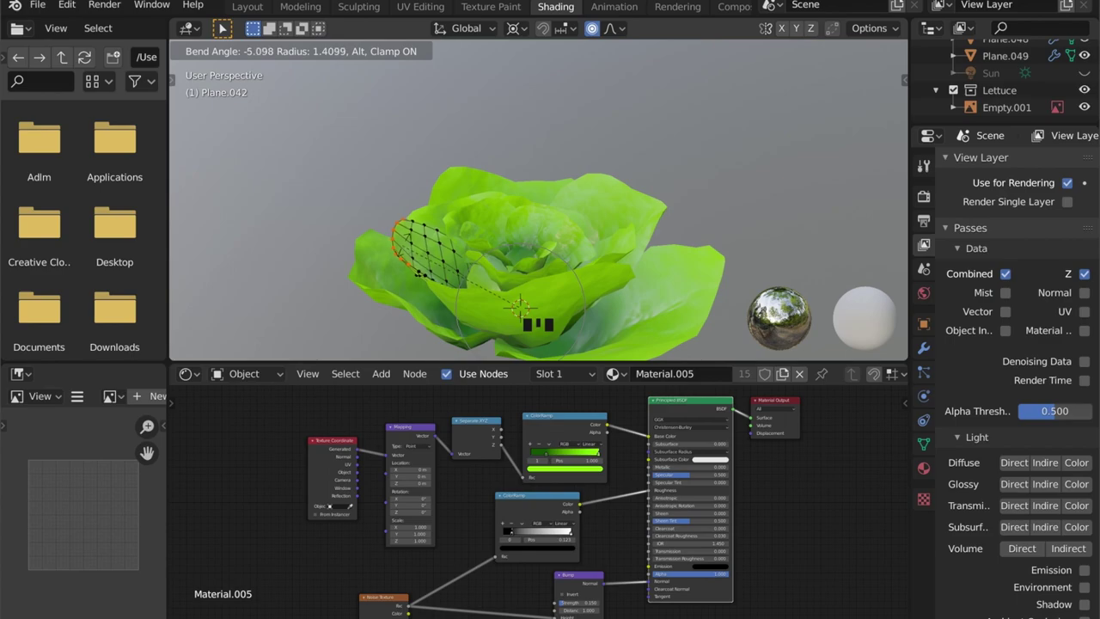
{"action": "left_click", "coordinate": [408, 250]}
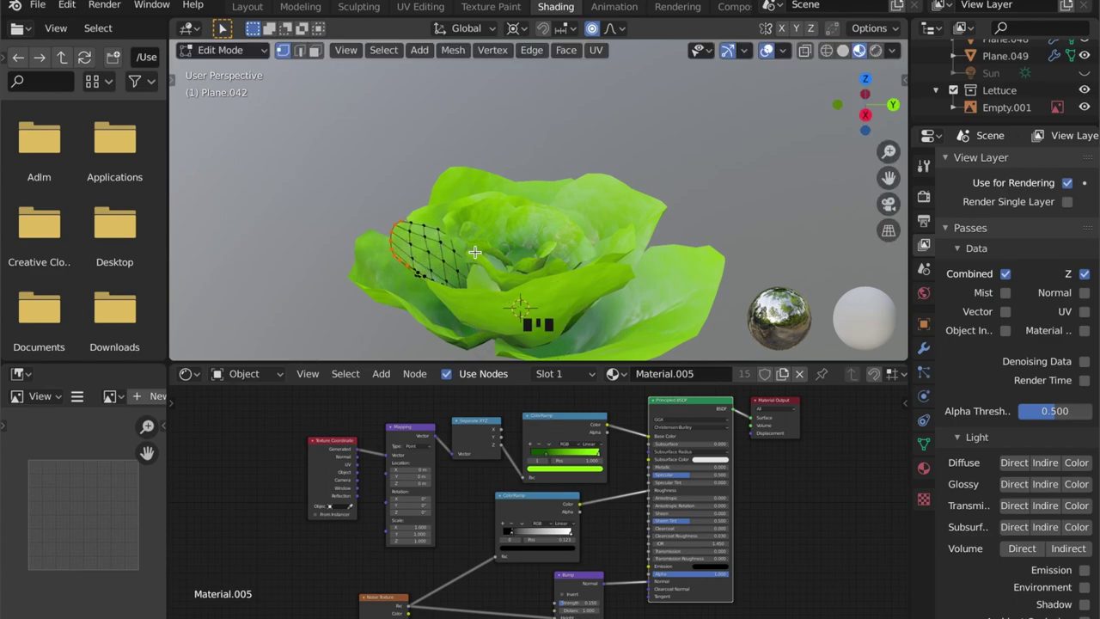
{"action": "key", "text": "Tab"}
Step: Bend the left-edge vertices of leaf Plane.038 outward to curl its rim
{"action": "middle_click_drag", "start_coordinate": [470, 271], "coordinate": [878, 314]}
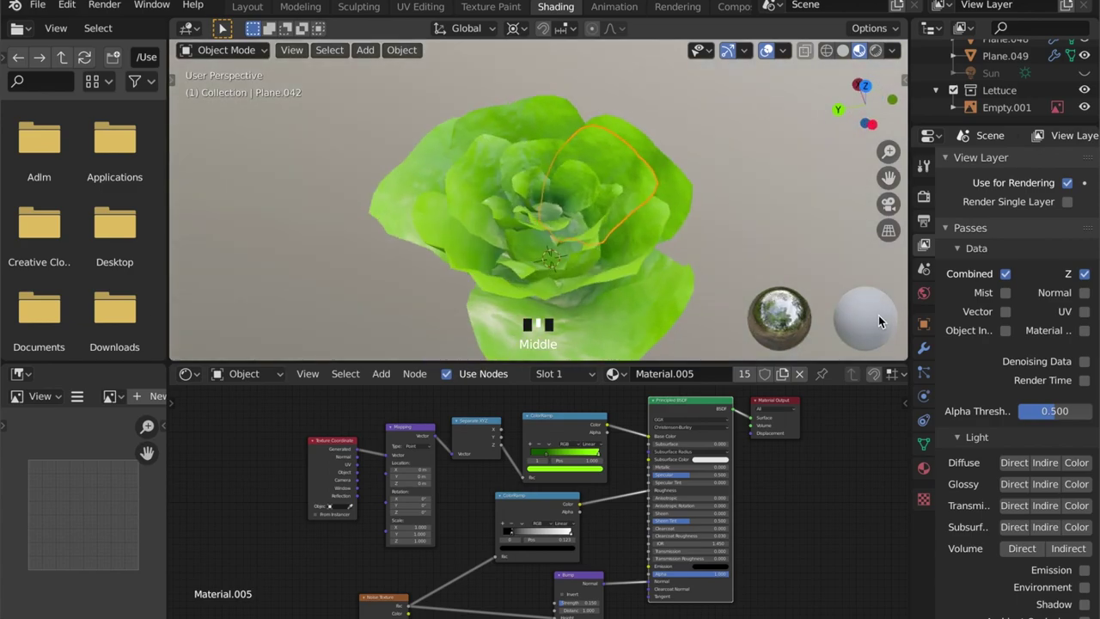
{"action": "mouse_move", "coordinate": [450, 260]}
{"action": "middle_mouse_down"}
{"action": "mouse_move", "coordinate": [433, 253]}
{"action": "mouse_move", "coordinate": [433, 229]}
{"action": "mouse_move", "coordinate": [436, 244]}
{"action": "middle_mouse_up"}
{"action": "left_click", "coordinate": [448, 241]}
{"action": "key", "text": "Tab"}
{"action": "left_click", "coordinate": [413, 153]}
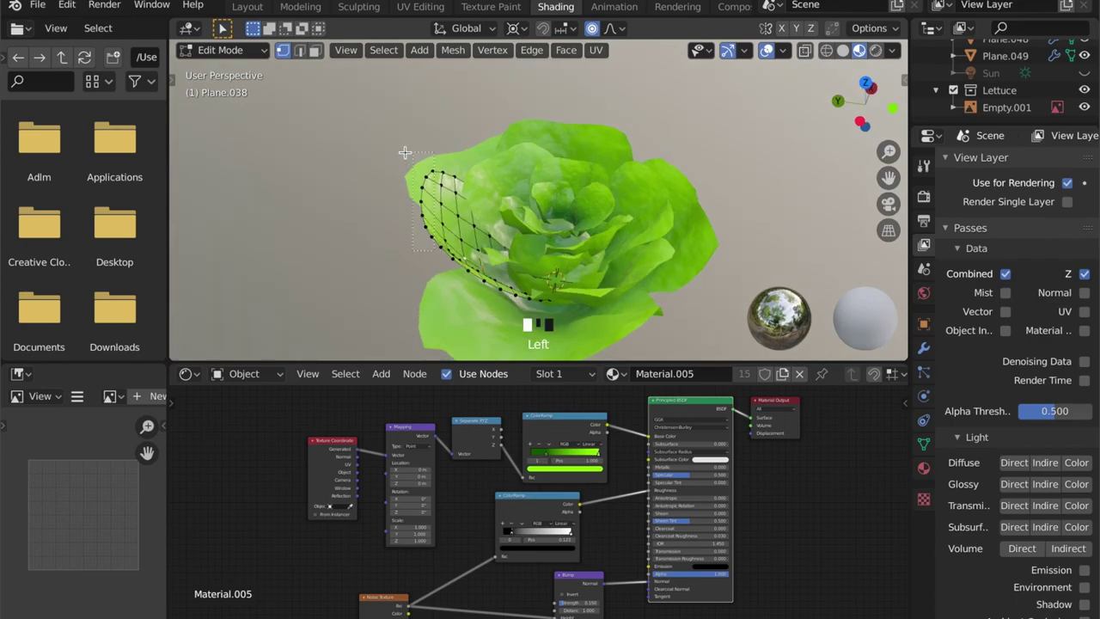
{"action": "left_click_drag", "start_coordinate": [404, 153], "coordinate": [406, 155]}
{"action": "key", "text": "shift+w"}
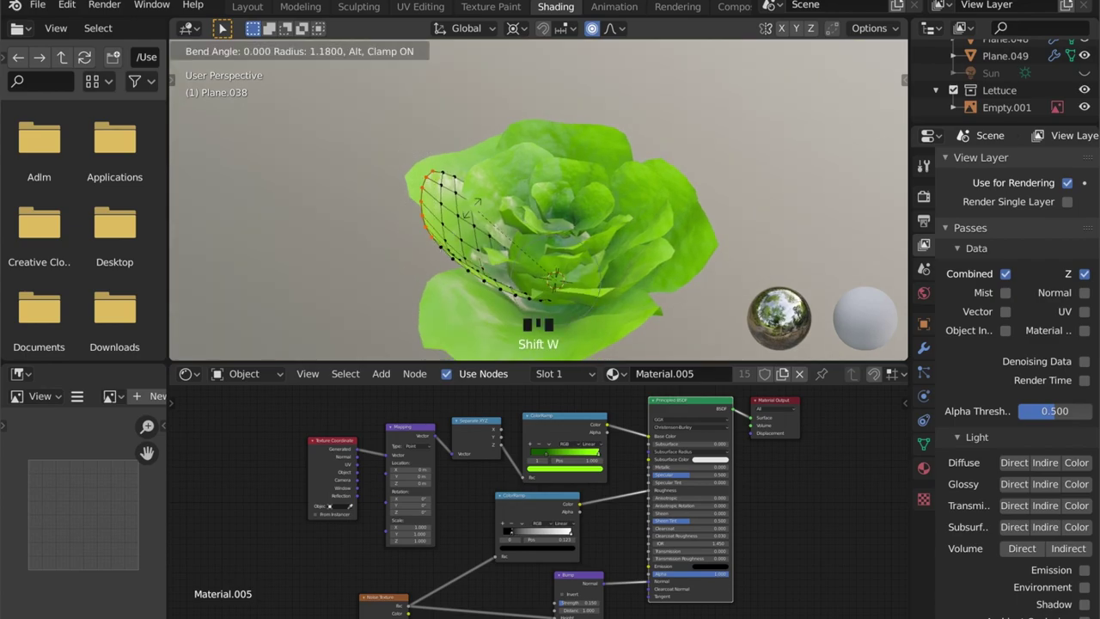
{"action": "left_click", "coordinate": [463, 200]}
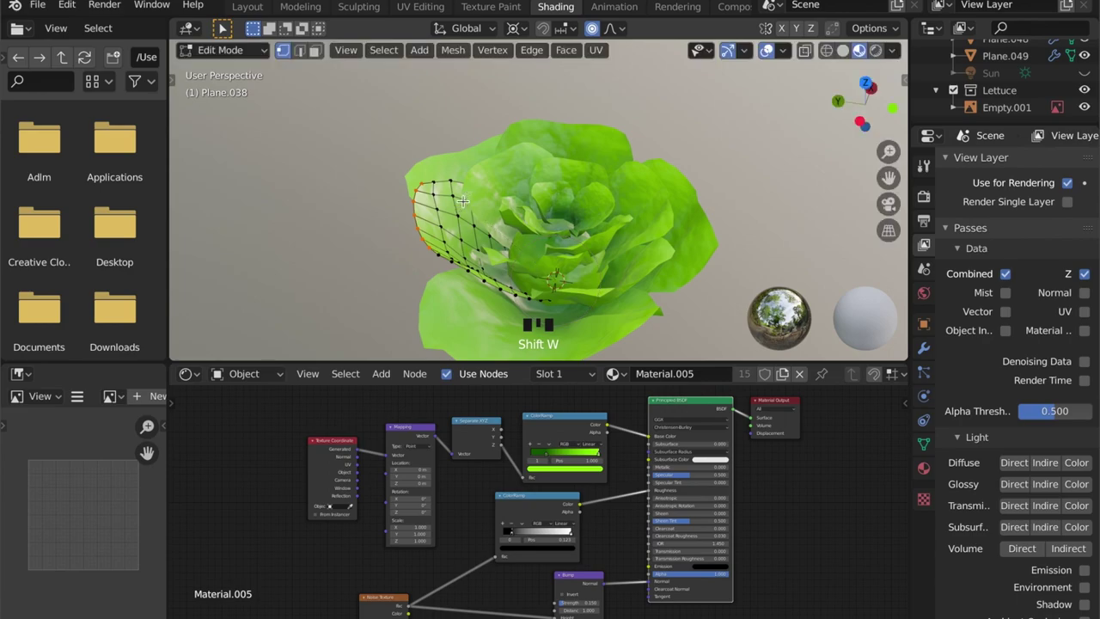
{"action": "key", "text": "Tab"}
{"action": "middle_click_drag", "start_coordinate": [462, 240], "coordinate": [310, 242]}
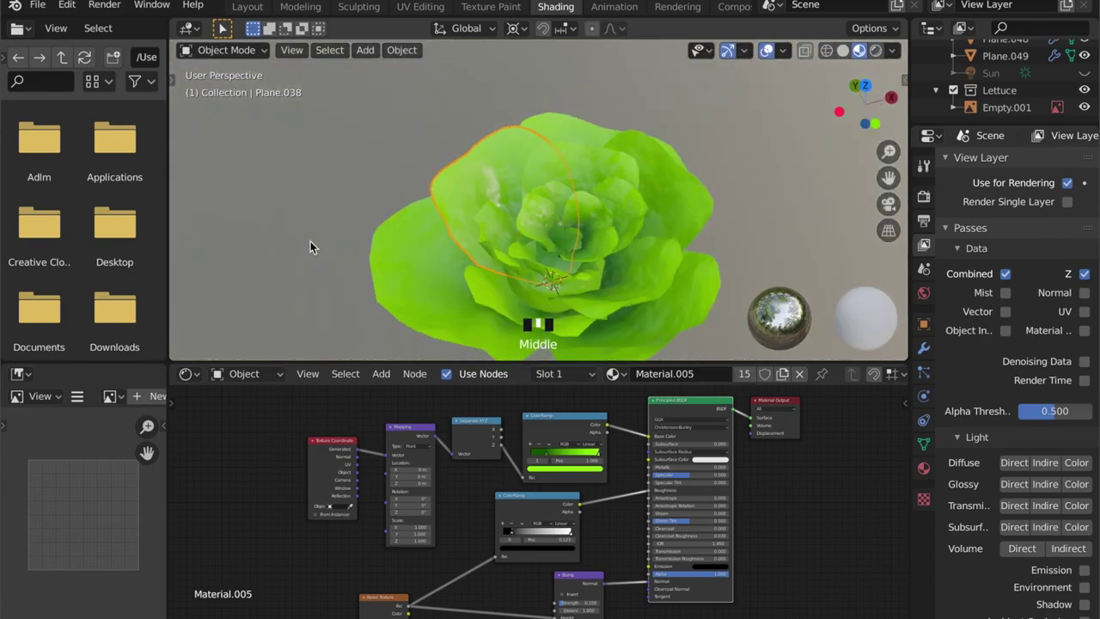
{"action": "scroll", "coordinate": [319, 237], "scroll_direction": "down", "scroll_amount": 3}
{"action": "left_click", "coordinate": [651, 245]}
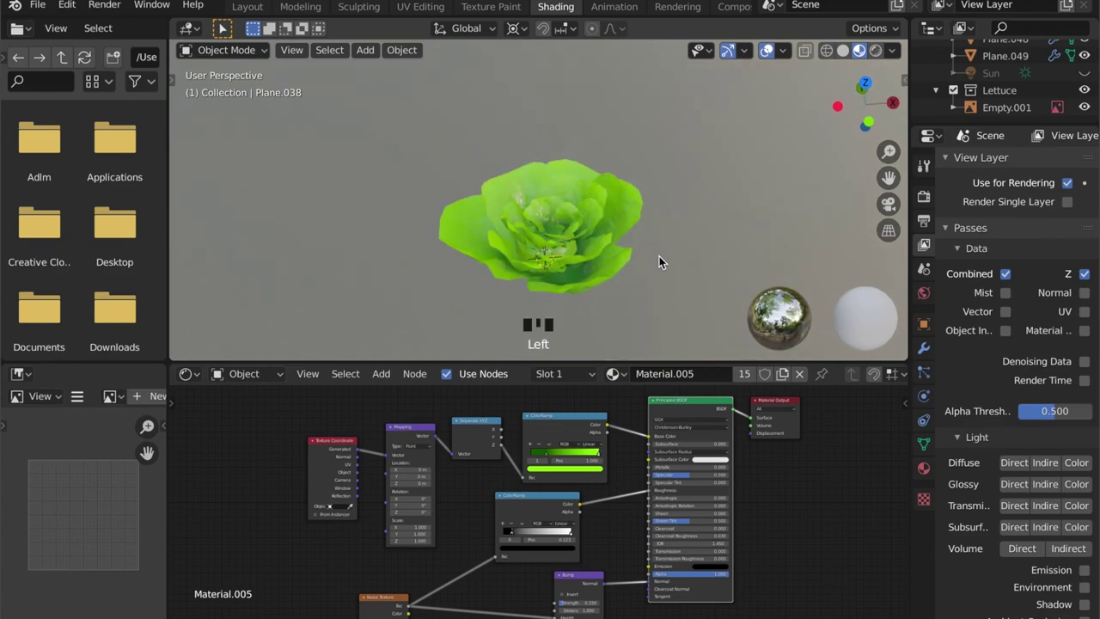
Step: Deselect the lettuce's vertices and orbit around the head to inspect the leaves
{"action": "middle_click_drag", "start_coordinate": [659, 256], "coordinate": [605, 262]}
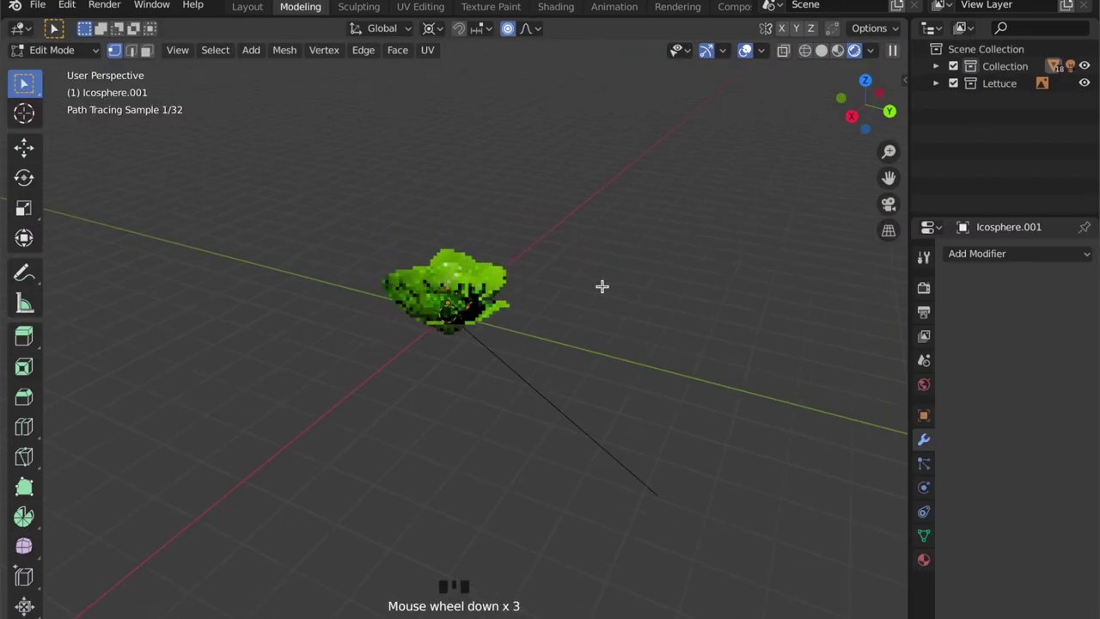
{"action": "middle_click_drag", "start_coordinate": [601, 286], "coordinate": [760, 339]}
{"action": "left_click", "coordinate": [722, 354]}
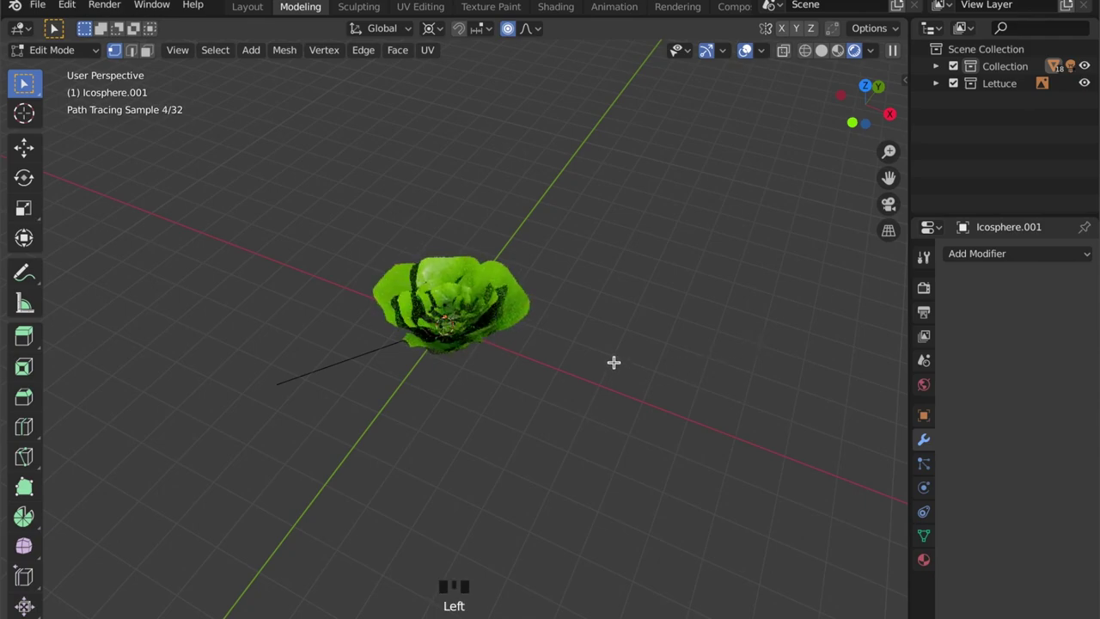
{"action": "scroll", "coordinate": [614, 364], "scroll_direction": "up", "scroll_amount": 5}
{"action": "middle_click_drag", "start_coordinate": [613, 363], "coordinate": [787, 363]}
{"action": "scroll", "coordinate": [788, 363], "scroll_direction": "up", "scroll_amount": 1}
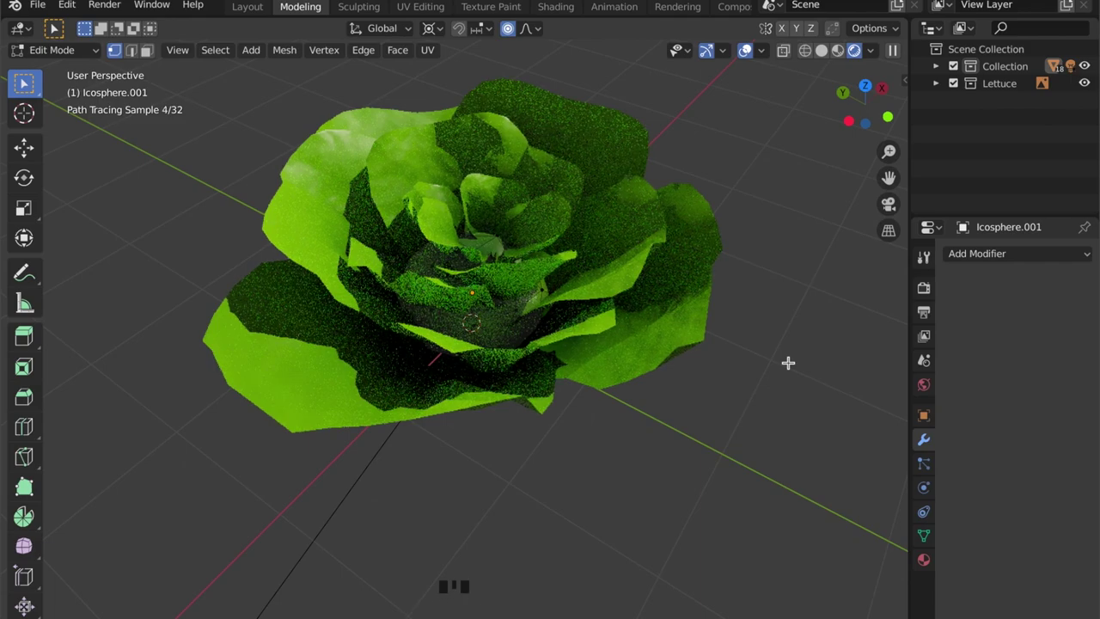
{"action": "scroll", "coordinate": [788, 363], "scroll_direction": "down", "scroll_amount": 2}
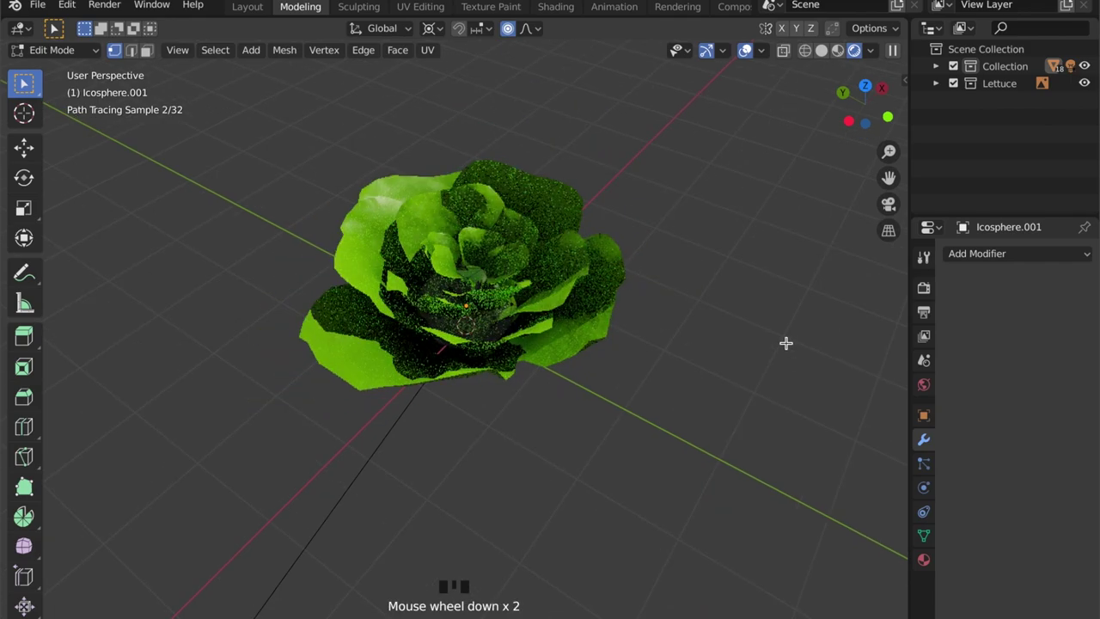
Step: Change the render engine from Cycles to Eevee, then clear the selection and return to Object Mode
{"action": "left_click", "coordinate": [923, 289]}
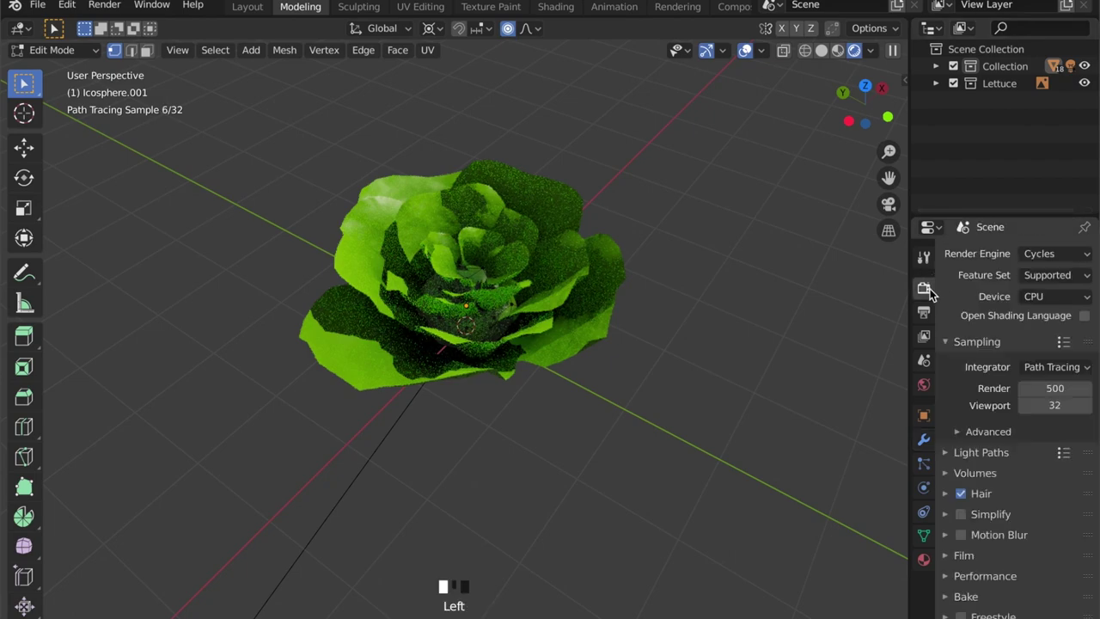
{"action": "left_click", "coordinate": [1039, 254]}
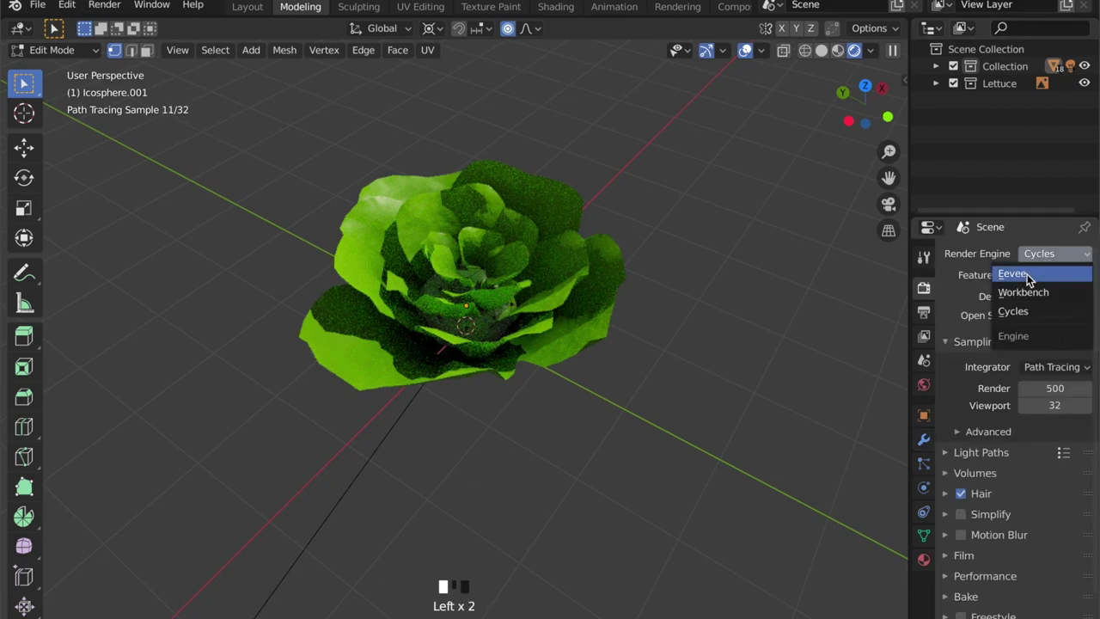
{"action": "left_click", "coordinate": [1026, 274]}
{"action": "middle_click_drag", "start_coordinate": [782, 307], "coordinate": [476, 338]}
{"action": "left_click", "coordinate": [658, 310]}
{"action": "key", "text": "Tab"}
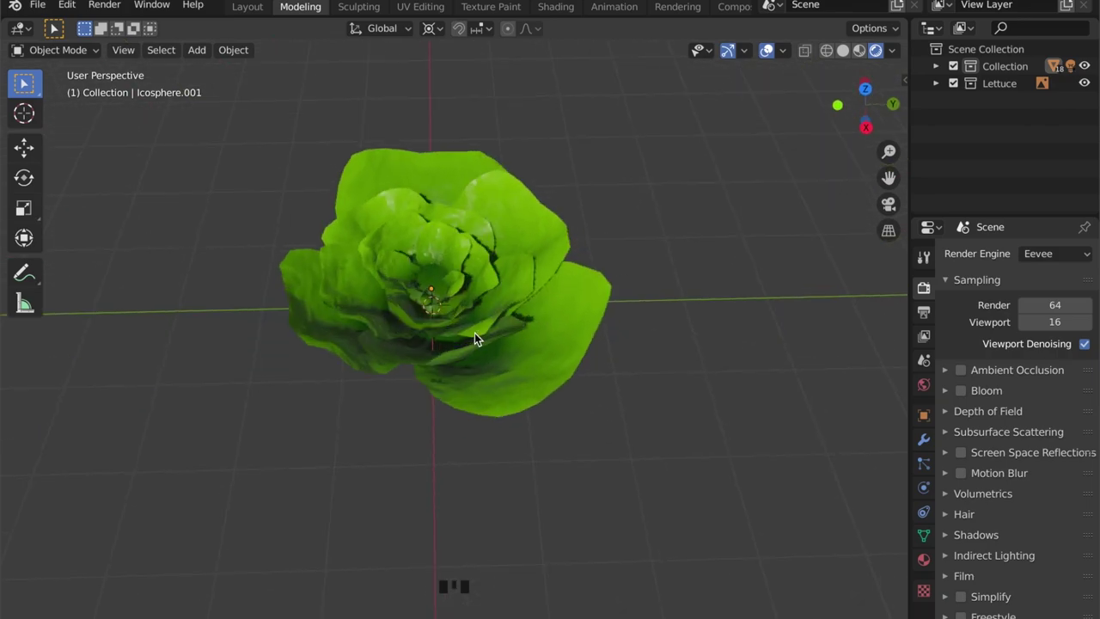
{"action": "scroll", "coordinate": [650, 250], "scroll_direction": "up", "scroll_amount": 2}
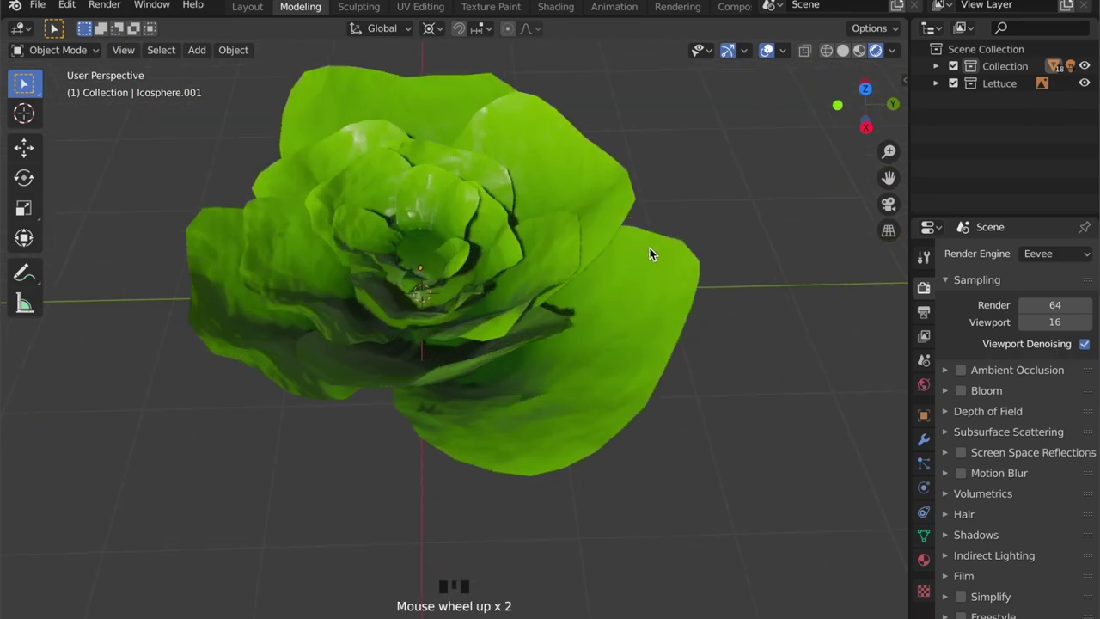
{"action": "middle_click_drag", "start_coordinate": [664, 335], "coordinate": [433, 299]}
{"action": "scroll", "coordinate": [496, 300], "scroll_direction": "down", "scroll_amount": 4}
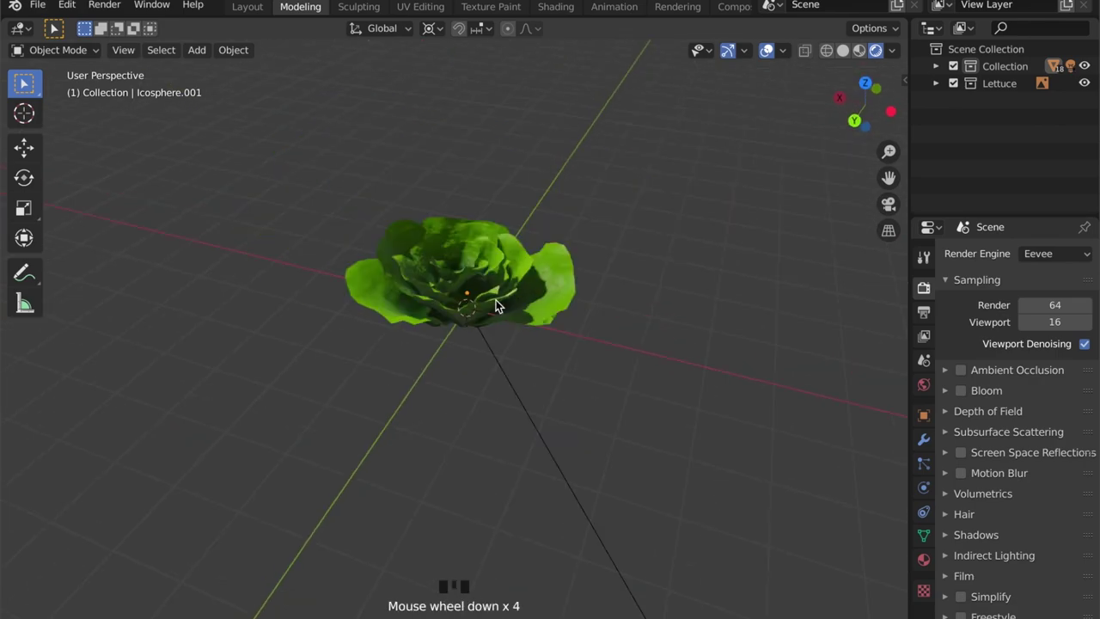